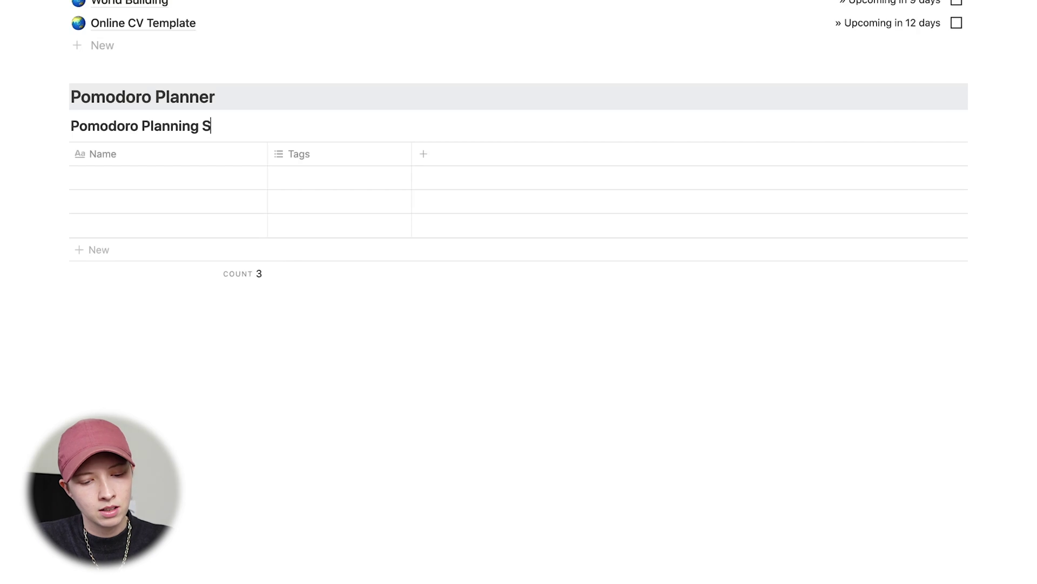
# Move the Tags column in front of the Name column and rename it Type.
pyautogui.moveTo(300, 154); pyautogui.dragTo(155, 157)
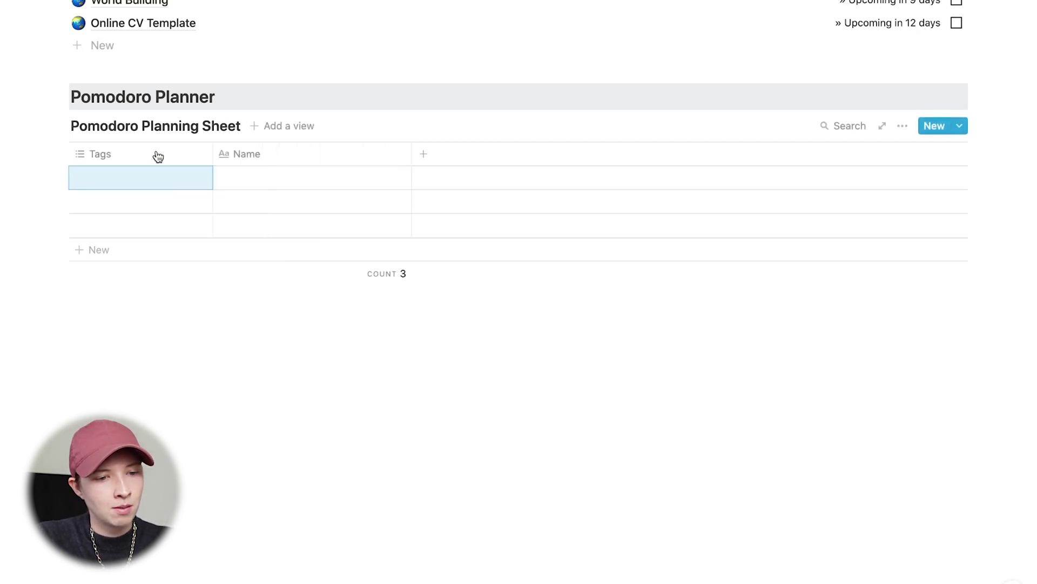
pyautogui.click(153, 158)
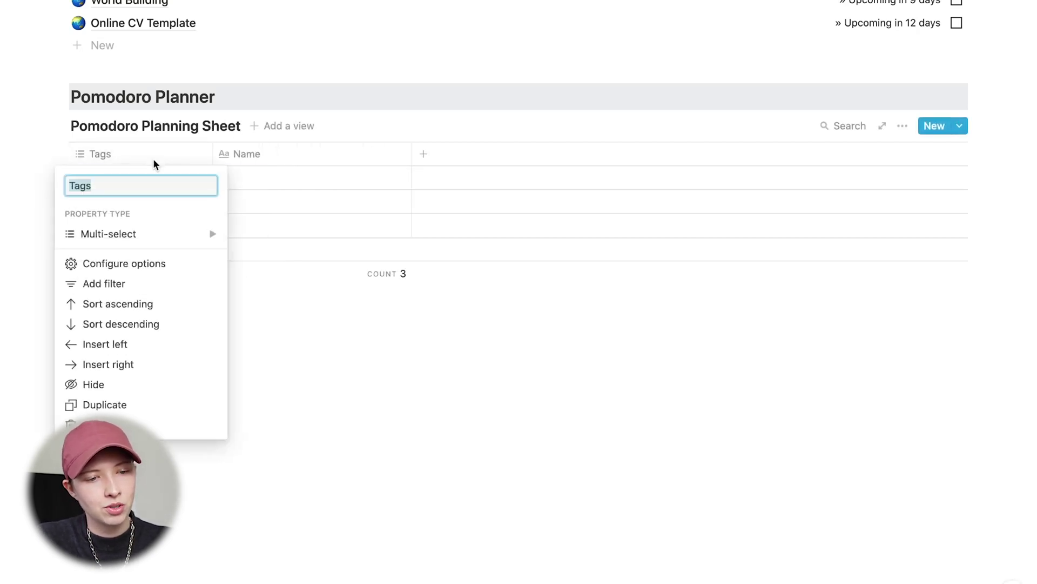
pyautogui.write('Type')
pyautogui.click(162, 153)
# Change the Type column's property type to Select and narrow the column.
pyautogui.click(154, 153)
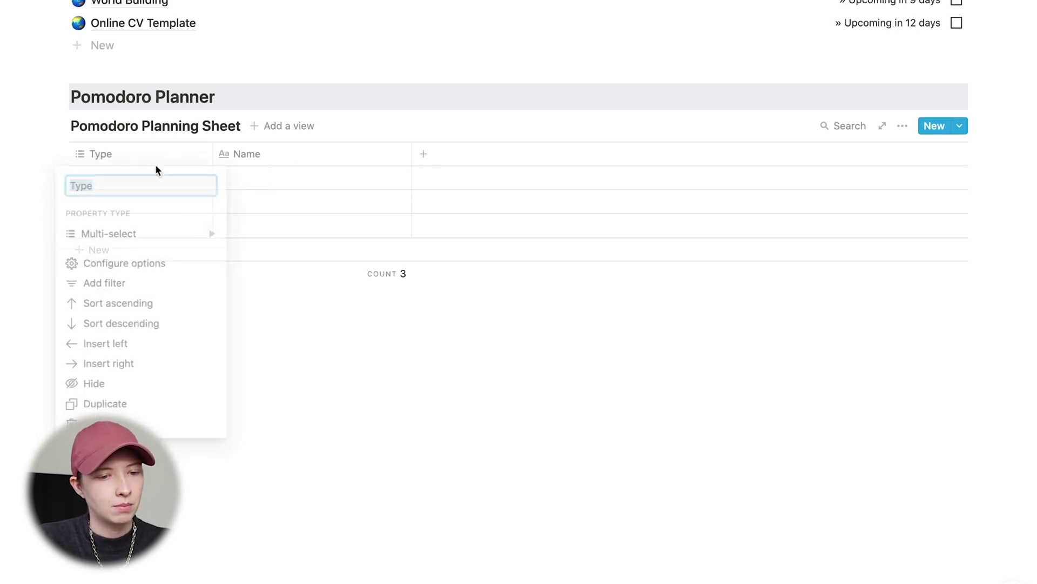
pyautogui.moveTo(169, 234)
pyautogui.click(270, 144)
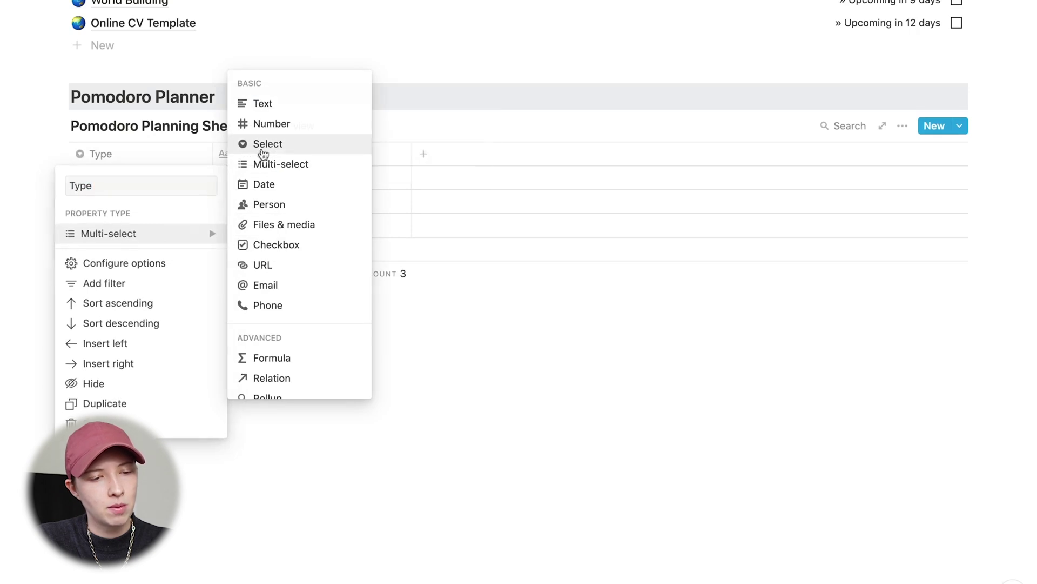
pyautogui.moveTo(213, 155); pyautogui.dragTo(178, 155)
# Create a Session option for Type in the table's first row.
pyautogui.click(137, 170)
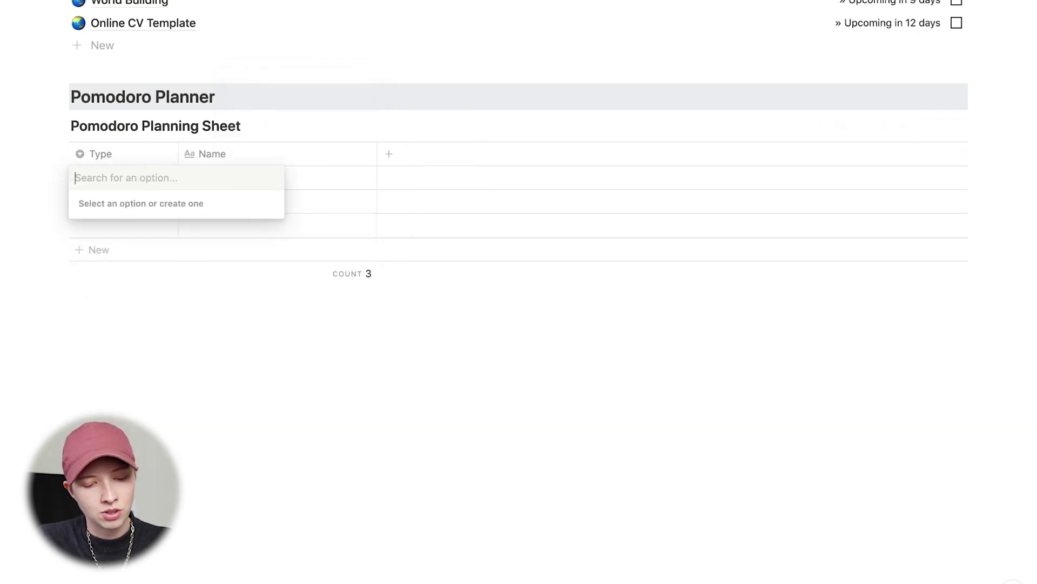
pyautogui.write('See')
pyautogui.write('sion')
pyautogui.press('Return')
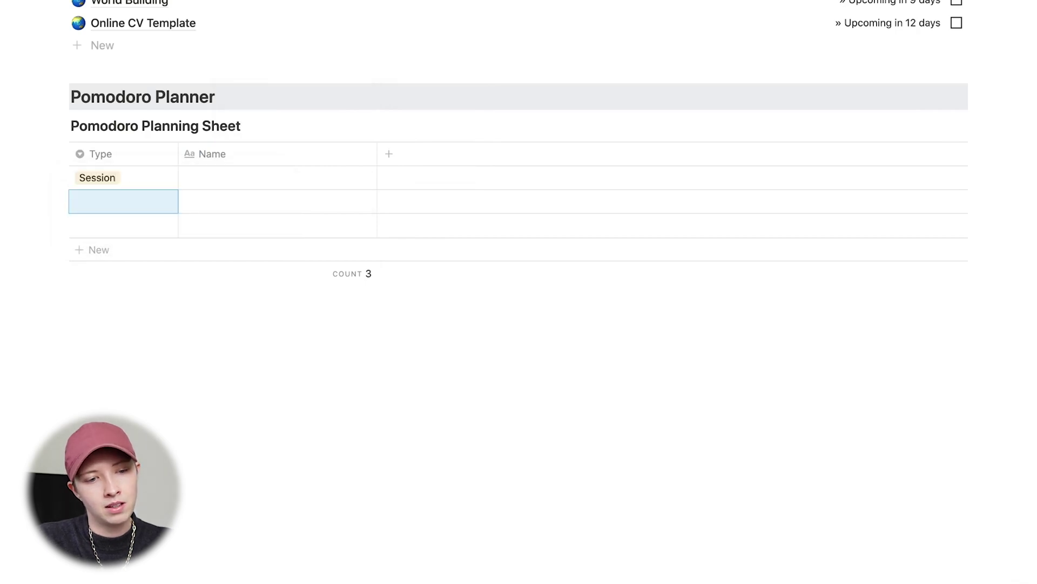
# Create a Break option for Type in the second row and color it Red.
pyautogui.click(112, 201)
pyautogui.write('Break')
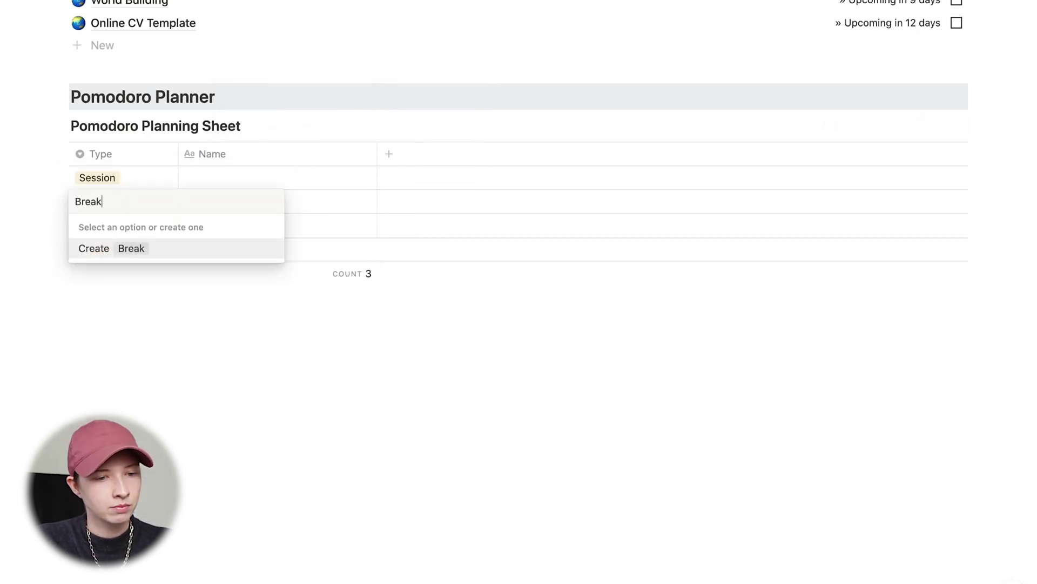
pyautogui.press('Return')
pyautogui.click(137, 198)
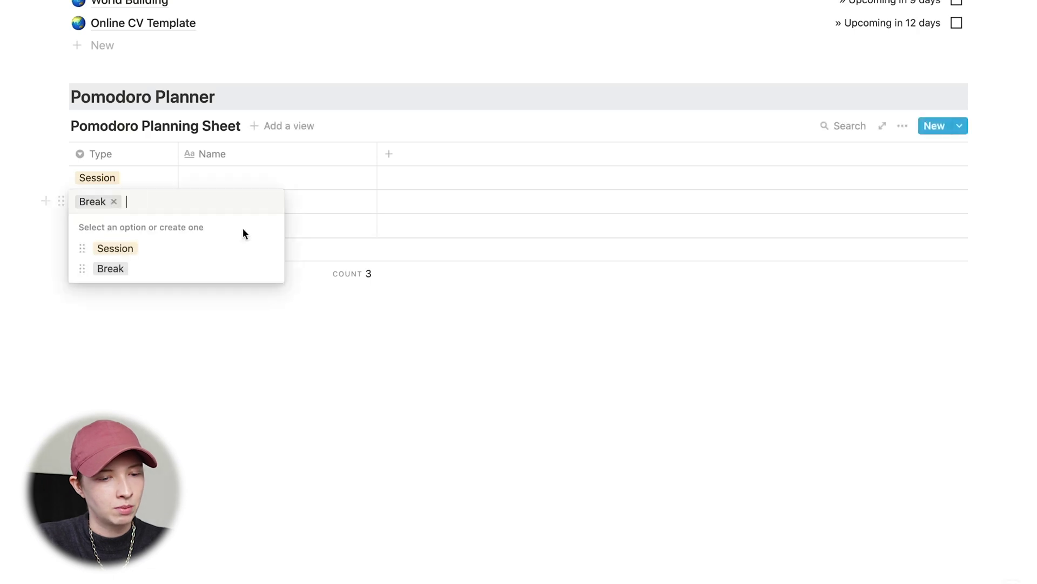
pyautogui.click(269, 268)
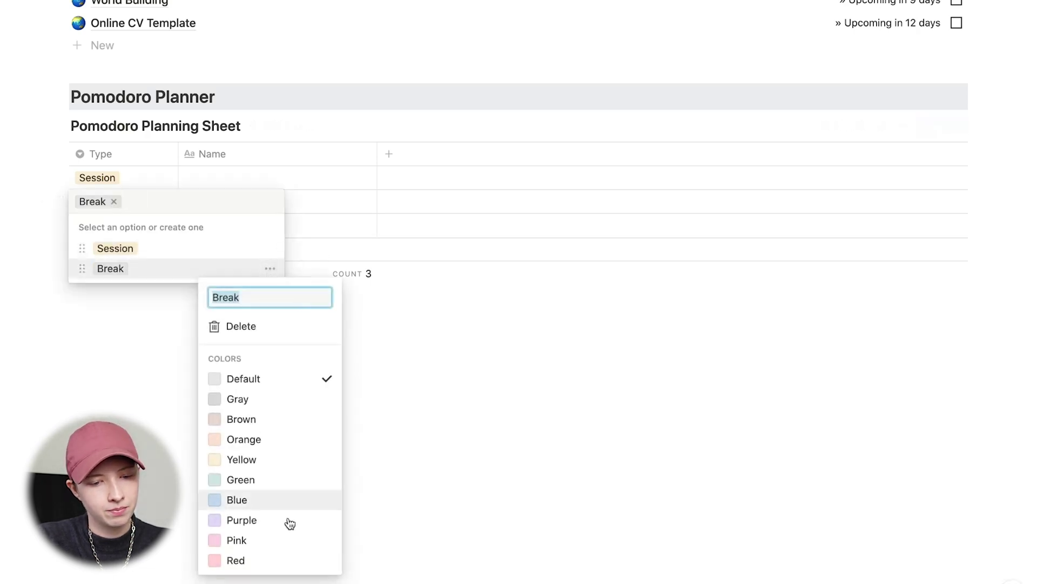
pyautogui.click(266, 559)
pyautogui.press('Escape')
# Delete the existing table rows and rename the Name column "What Am I Doing?".
pyautogui.press('BackSpace')
pyautogui.click(273, 152)
pyautogui.write('What Am I Doing?')
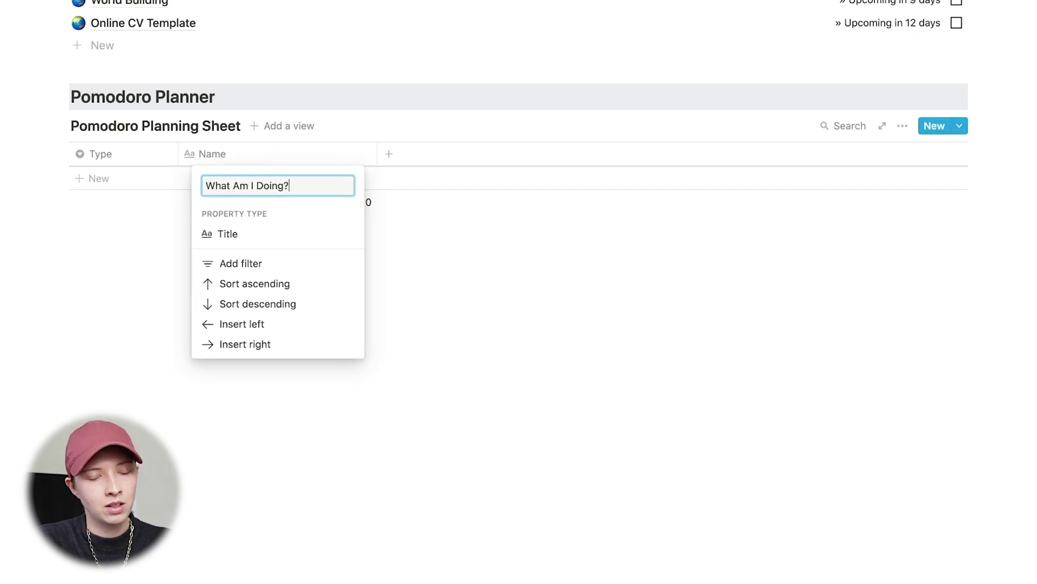
# Add a Project column with the Select property type after the What Am I Doing? column.
pyautogui.click(390, 154)
pyautogui.write('Project')
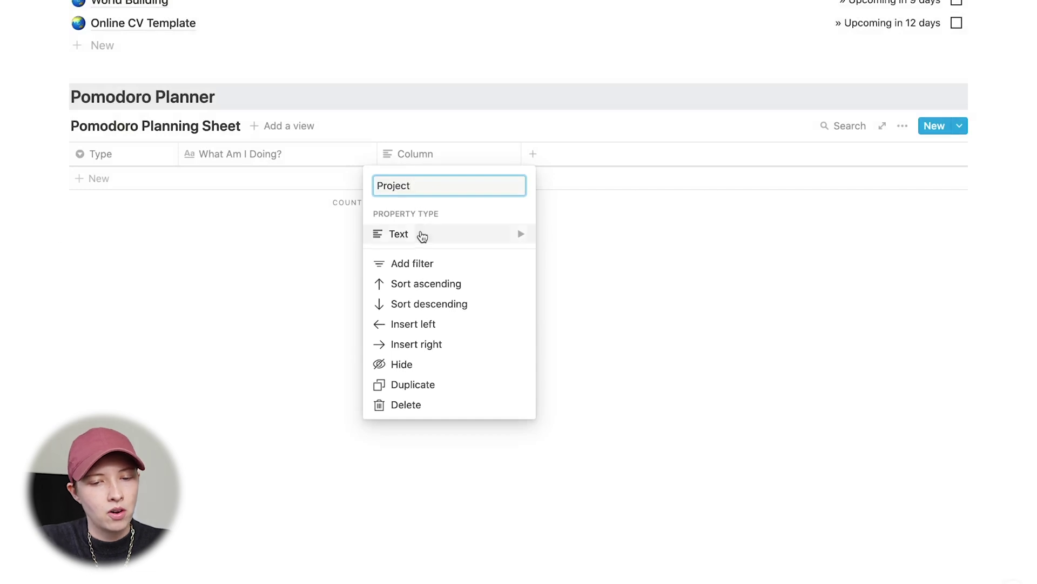
pyautogui.moveTo(419, 234)
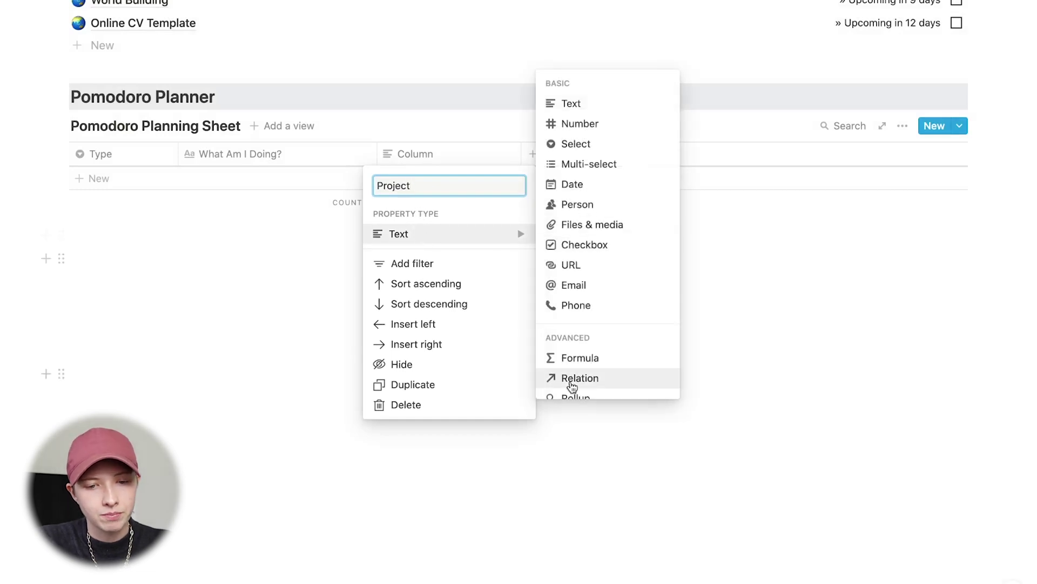
pyautogui.click(575, 143)
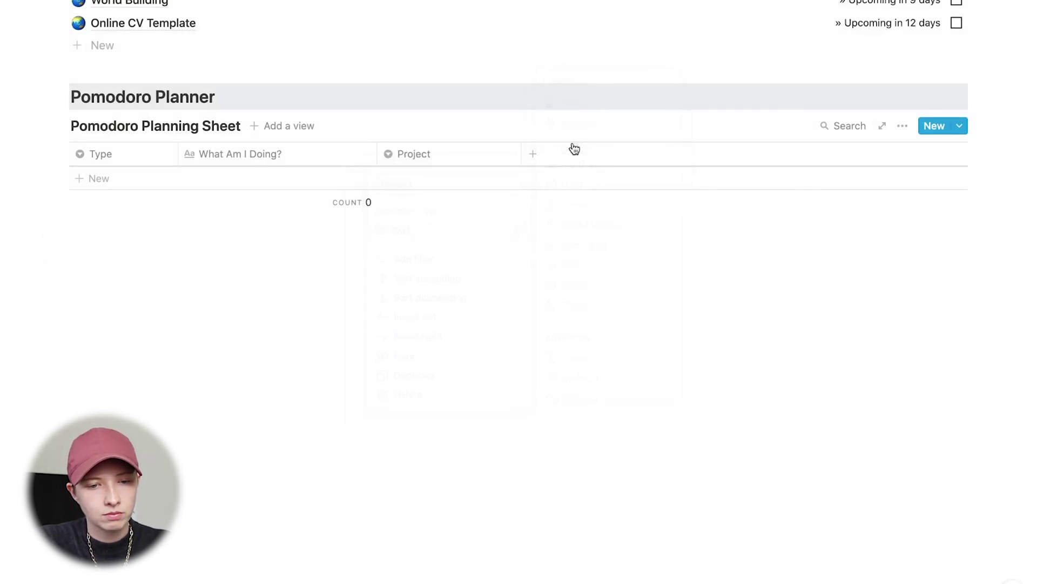
# Add a new row and create the Project options Project 1 and Project 2 in the first two rows.
pyautogui.click(472, 178)
pyautogui.press('Escape')
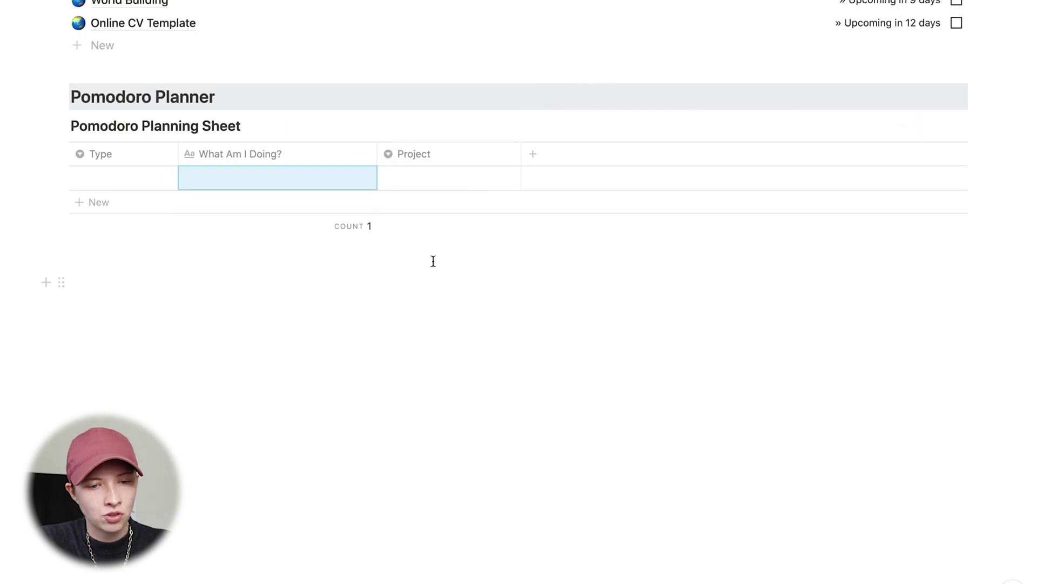
pyautogui.click(419, 178)
pyautogui.write('Project')
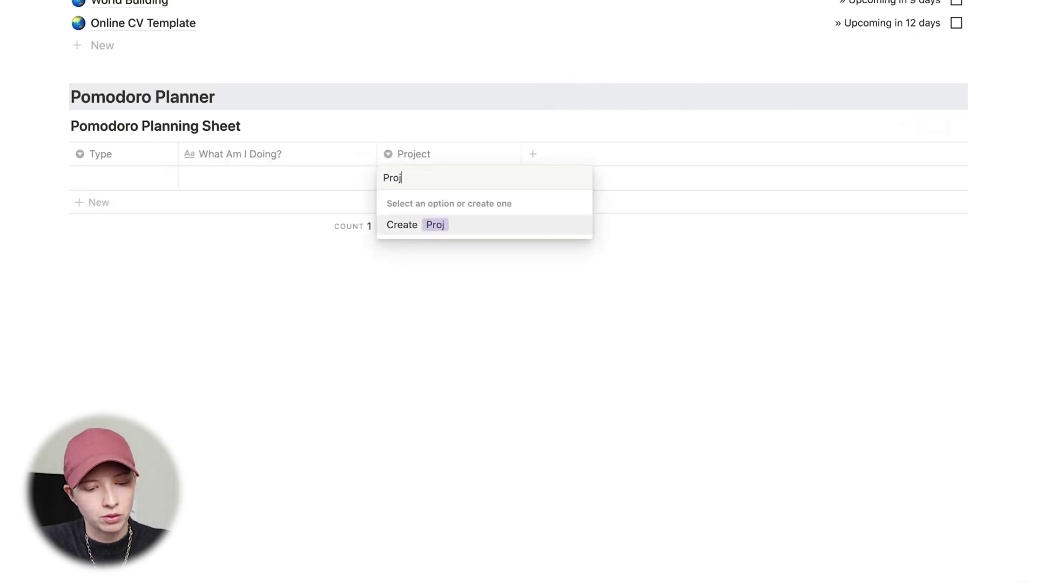
pyautogui.press('Return')
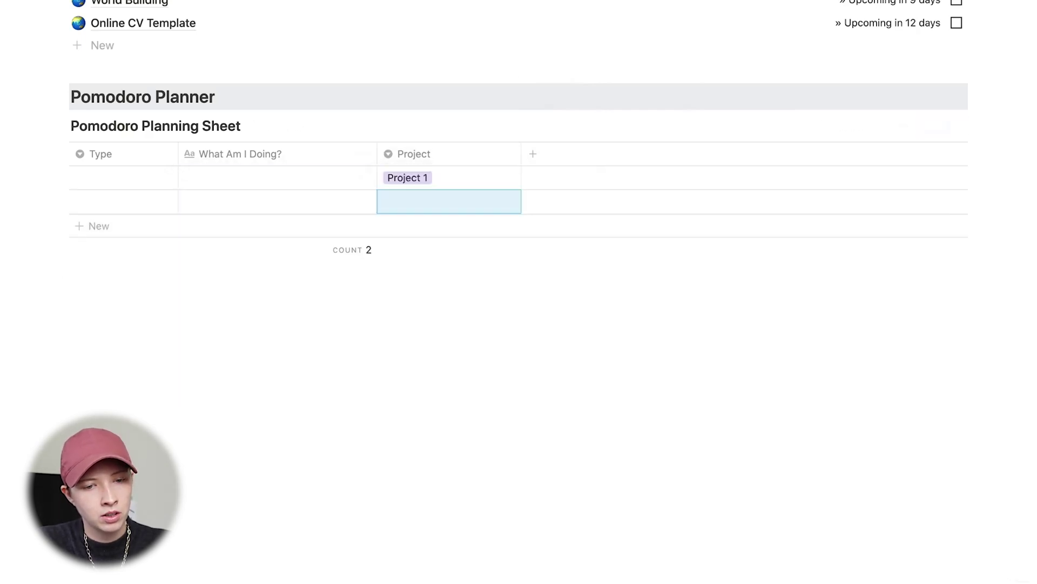
pyautogui.click(432, 205)
pyautogui.write('Project 2')
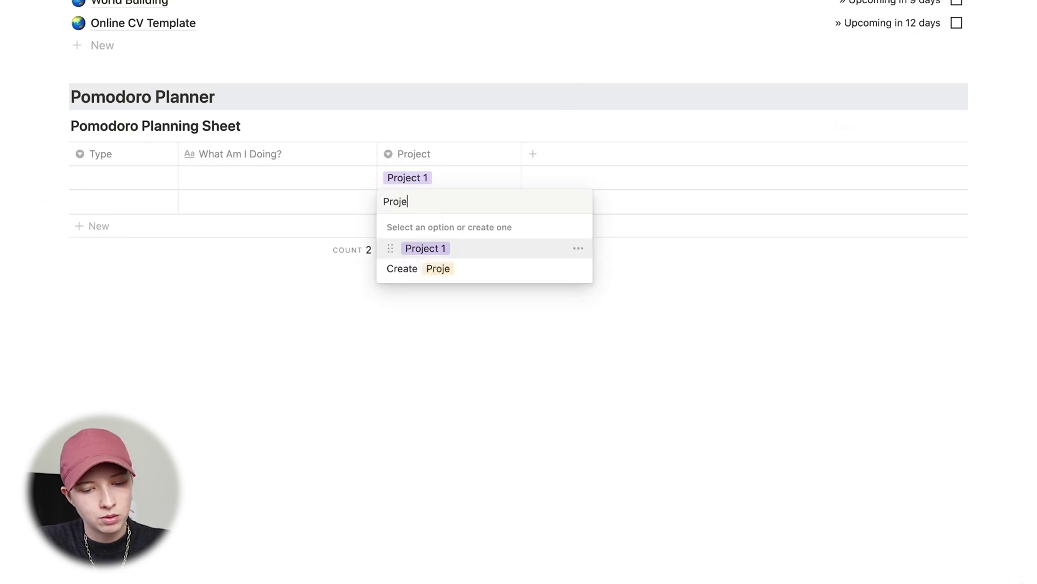
pyautogui.press('Return')
# Create a Project 3 option in the third row and enter another project option in the fourth row.
pyautogui.click(439, 232)
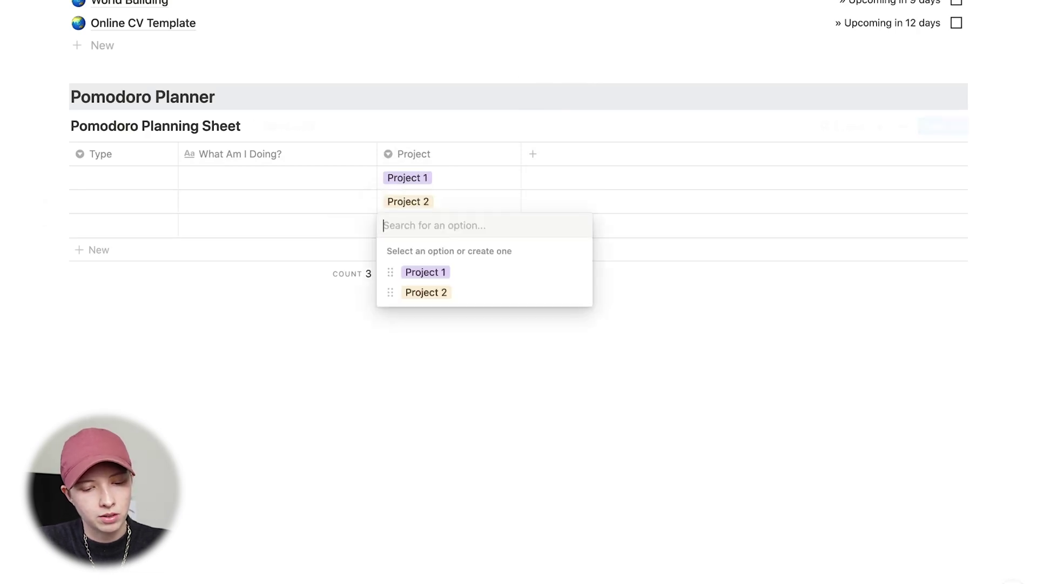
pyautogui.write('Project ')
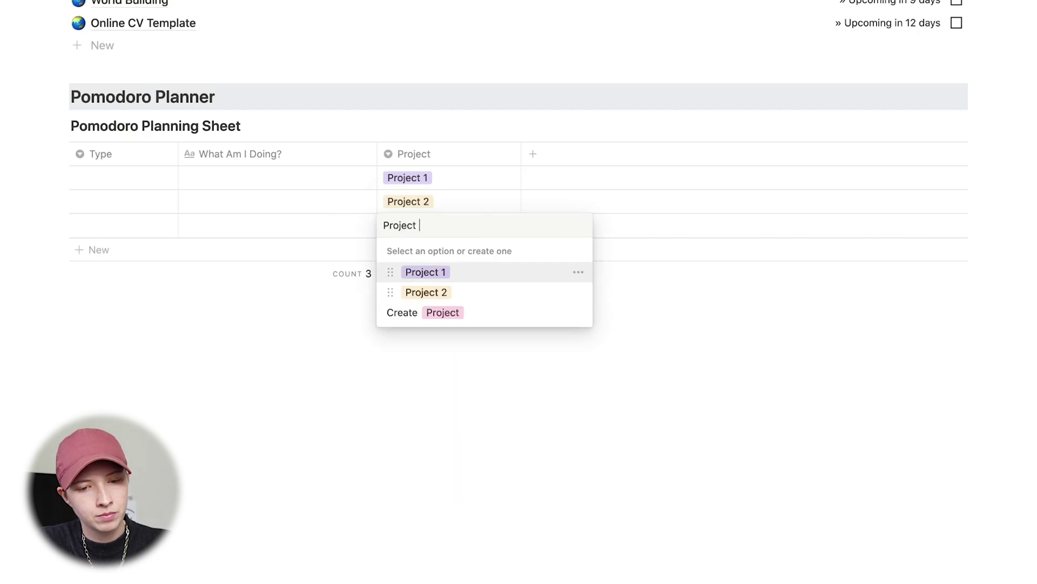
pyautogui.write('3')
pyautogui.press('Return')
pyautogui.click(445, 249)
pyautogui.write('Project')
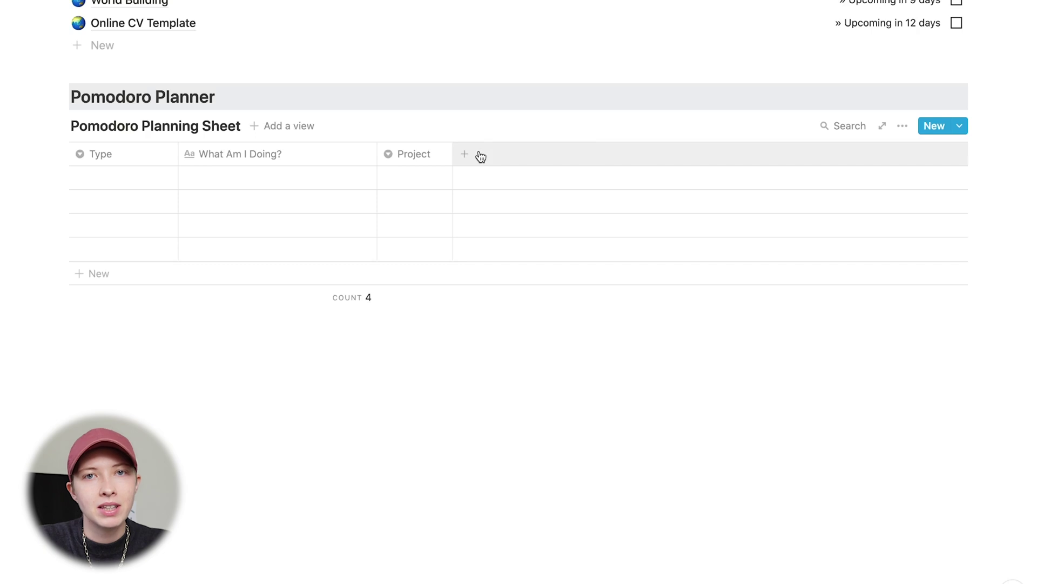
# Add a Start Time column with the Date property type and view the date settings in its first cell.
pyautogui.click(480, 155)
pyautogui.write('Start Time')
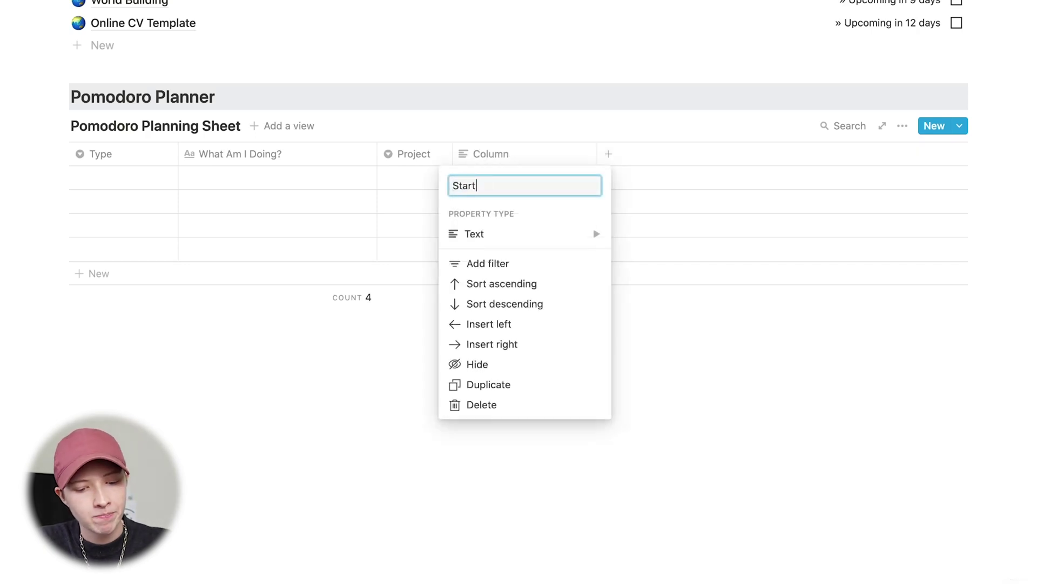
pyautogui.click(503, 234)
pyautogui.click(643, 187)
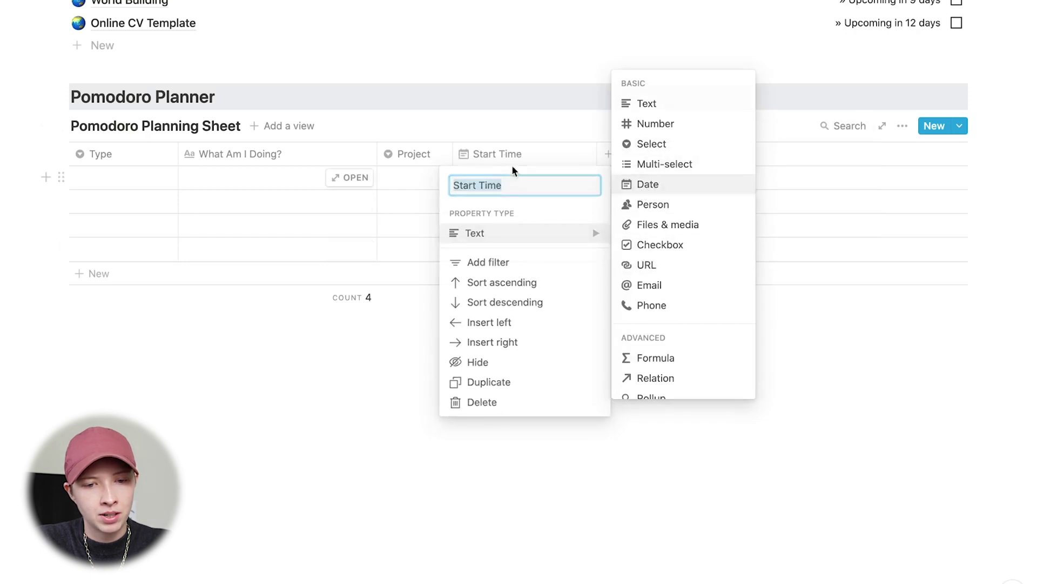
pyautogui.click(474, 178)
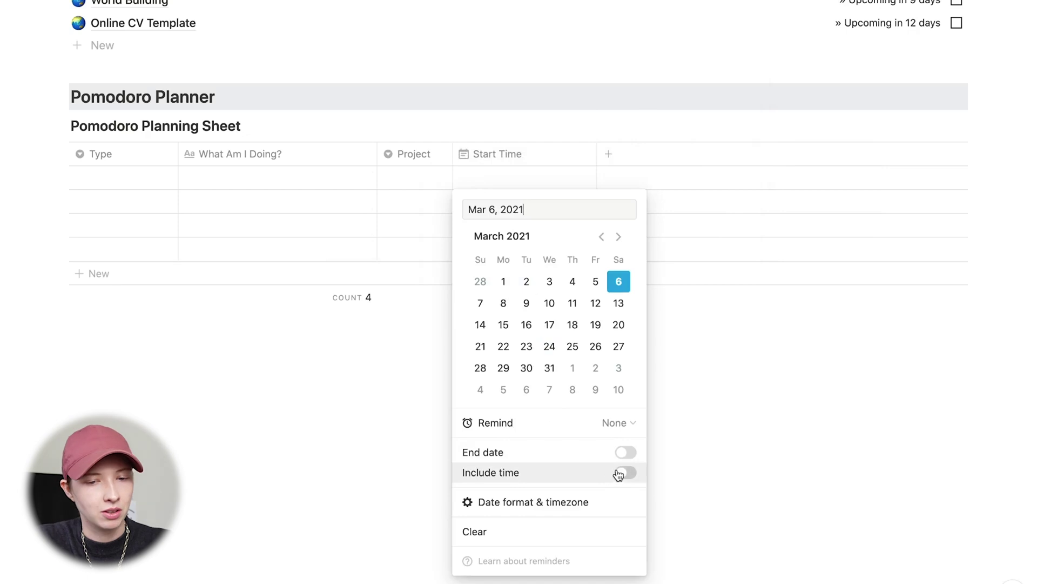
pyautogui.click(627, 157)
# Add an End Time column with the Date property type after Start Time.
pyautogui.click(629, 157)
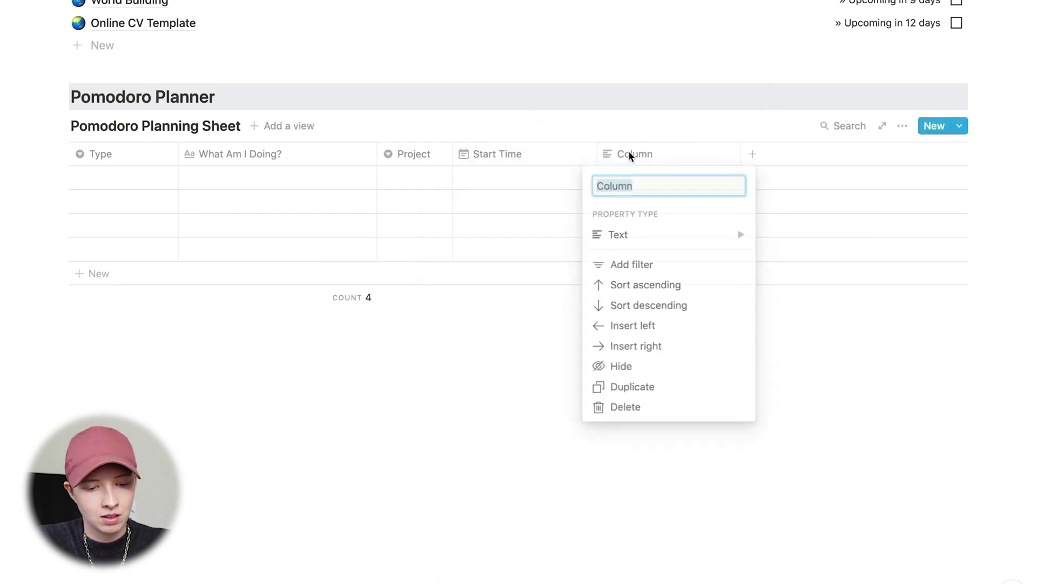
pyautogui.write('End Time')
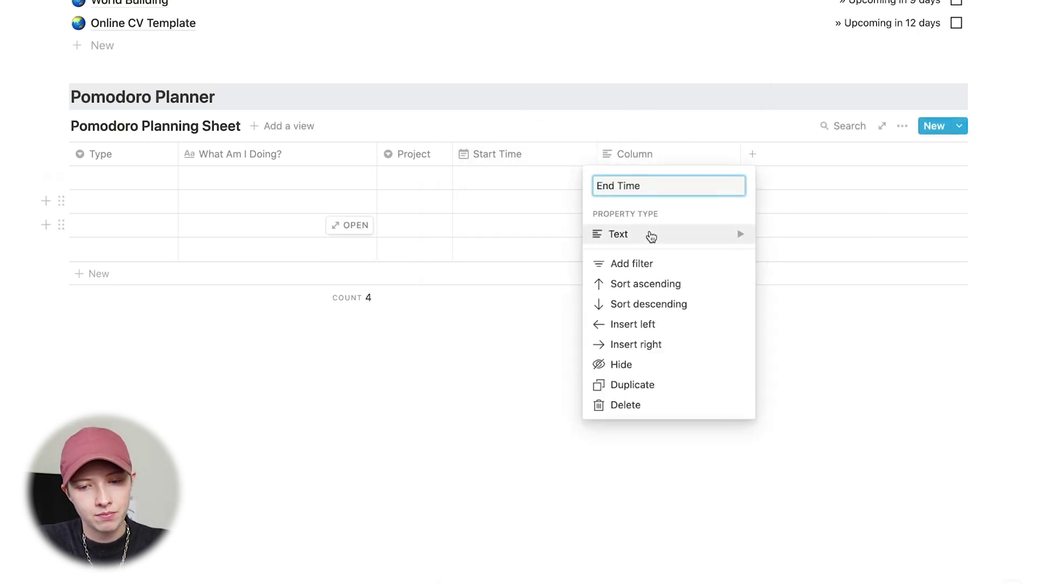
pyautogui.moveTo(653, 234)
pyautogui.click(820, 184)
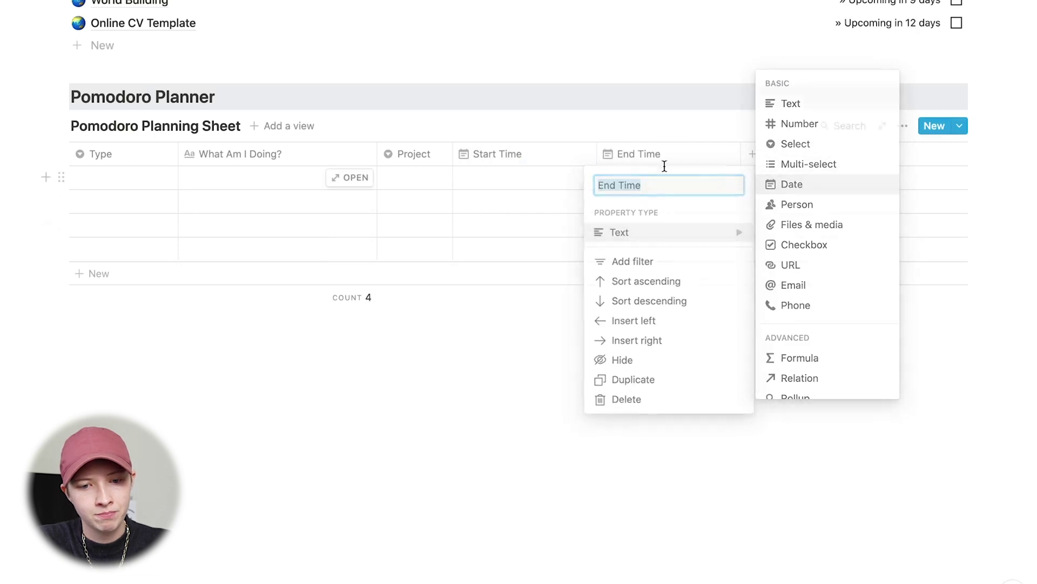
# Add a Minutes column with the Formula property type and narrow it to fit its heading.
pyautogui.click(767, 153)
pyautogui.write('Minu')
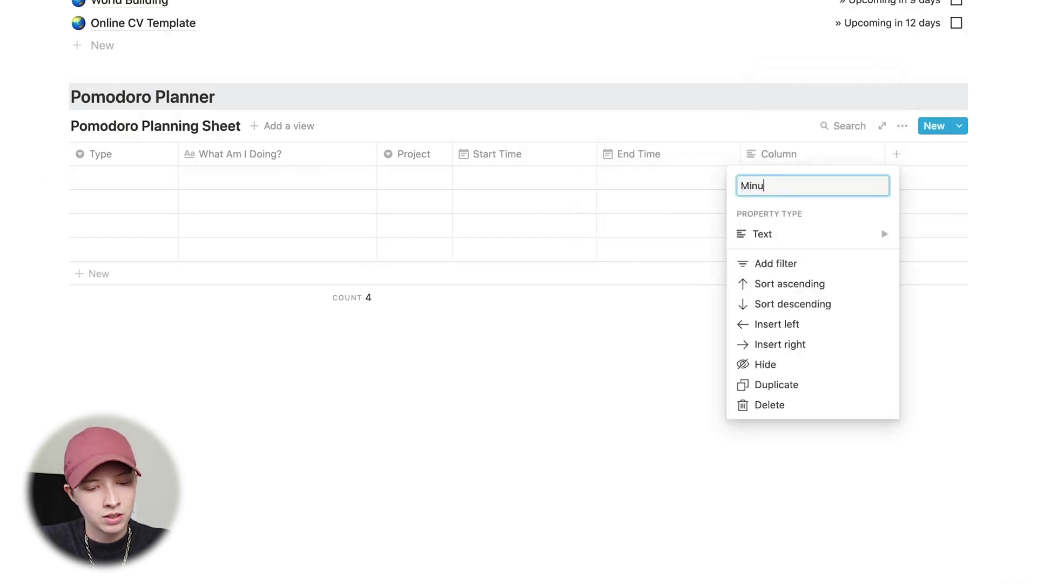
pyautogui.write('tes')
pyautogui.moveTo(760, 237)
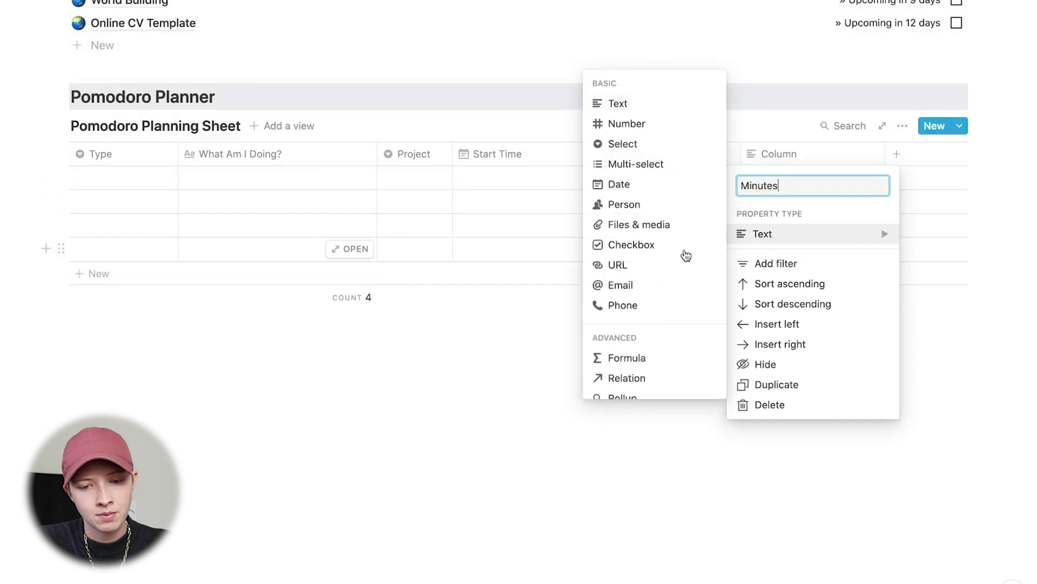
pyautogui.click(637, 362)
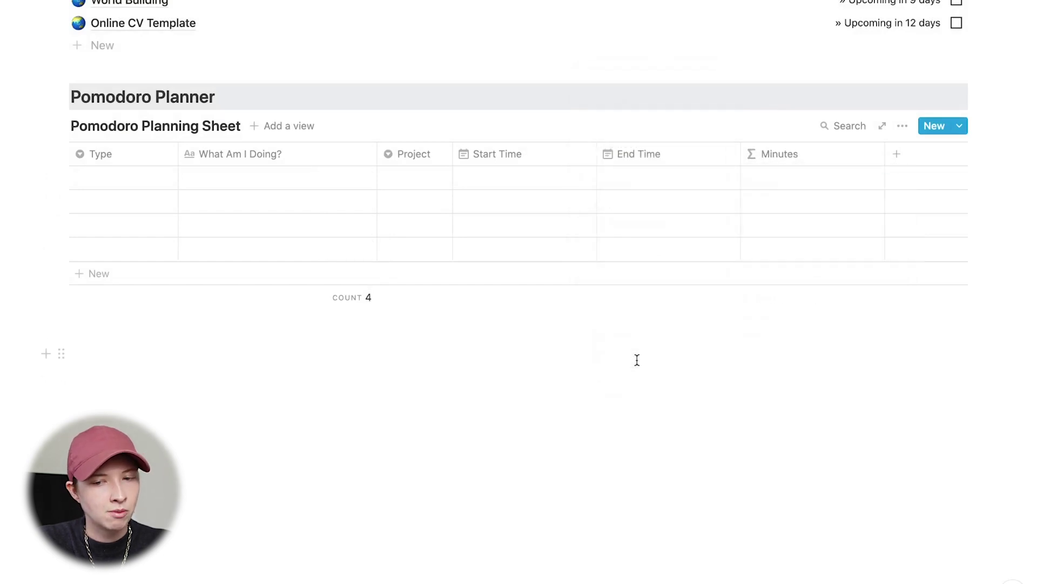
pyautogui.moveTo(882, 157); pyautogui.dragTo(812, 162)
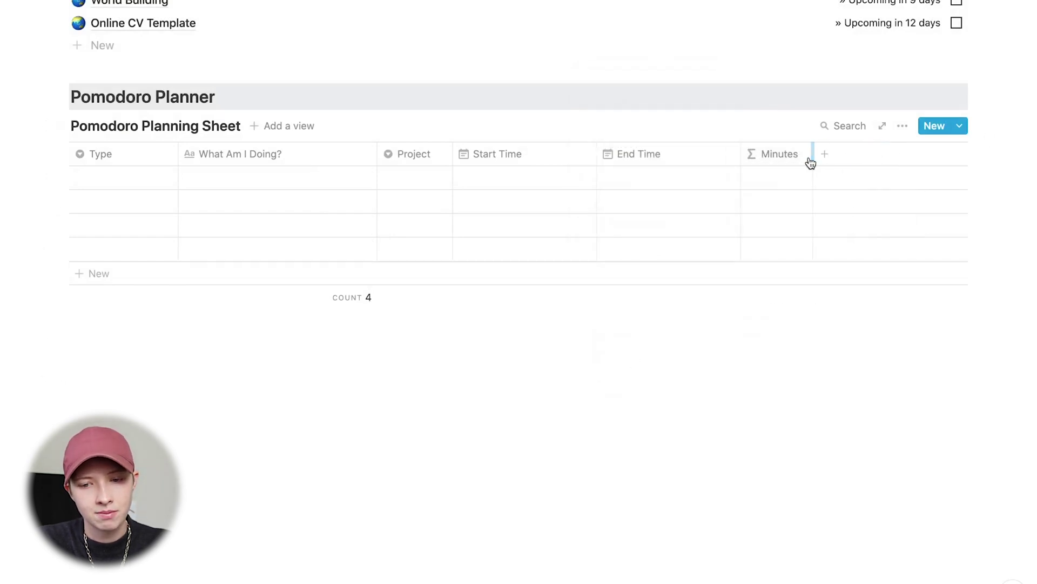
# Add an Hours column with the Formula property type and narrow it to match the Minutes column.
pyautogui.click(835, 158)
pyautogui.write('Hours')
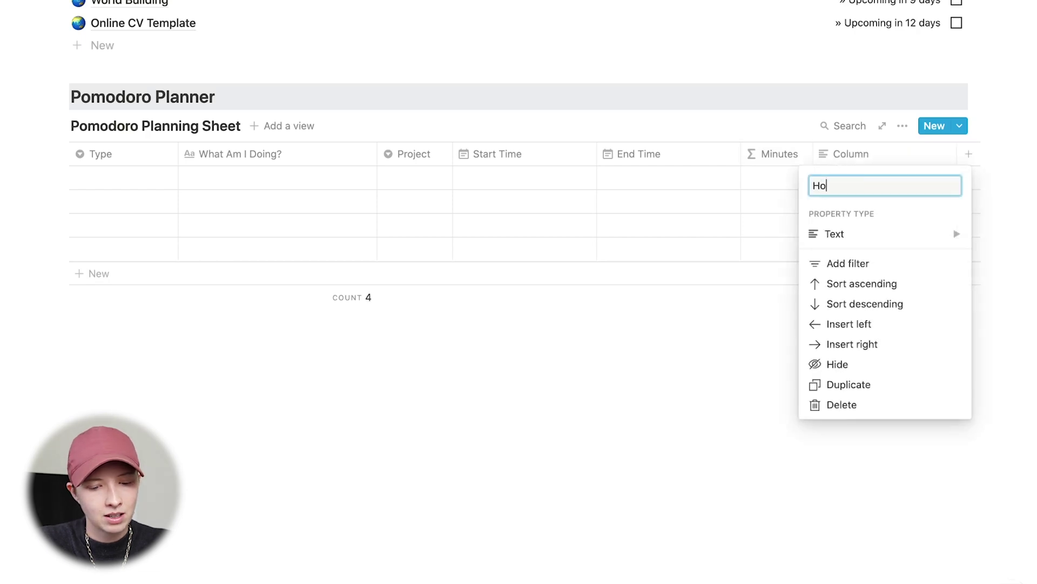
pyautogui.moveTo(841, 234)
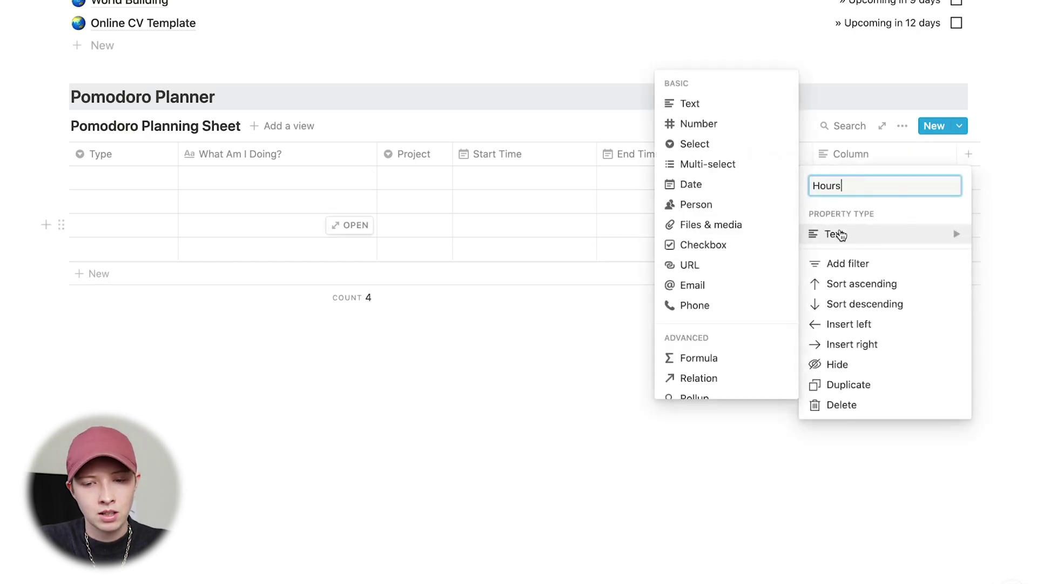
pyautogui.click(699, 358)
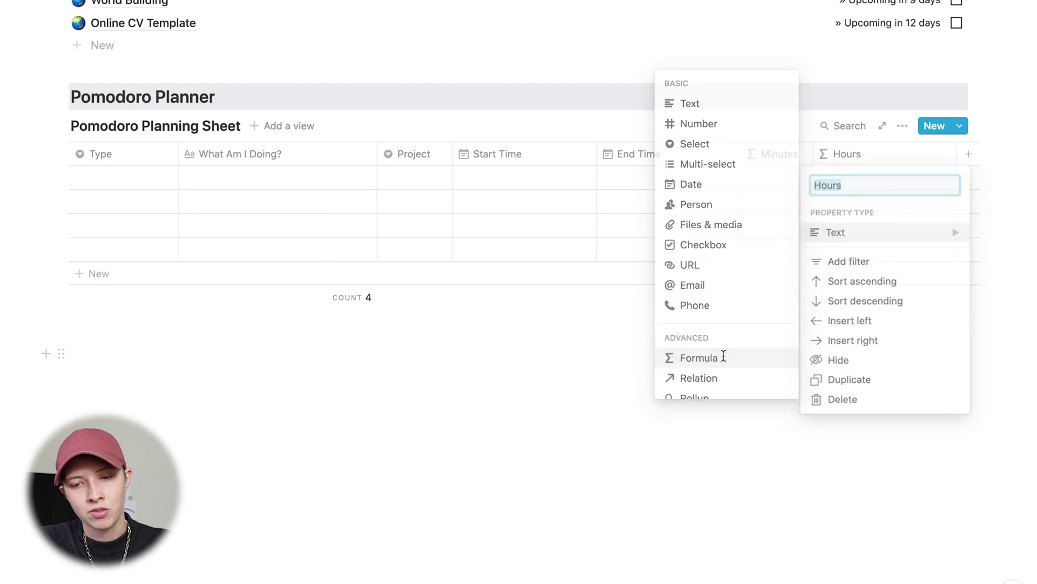
pyautogui.click(947, 162)
pyautogui.moveTo(953, 157); pyautogui.dragTo(884, 159)
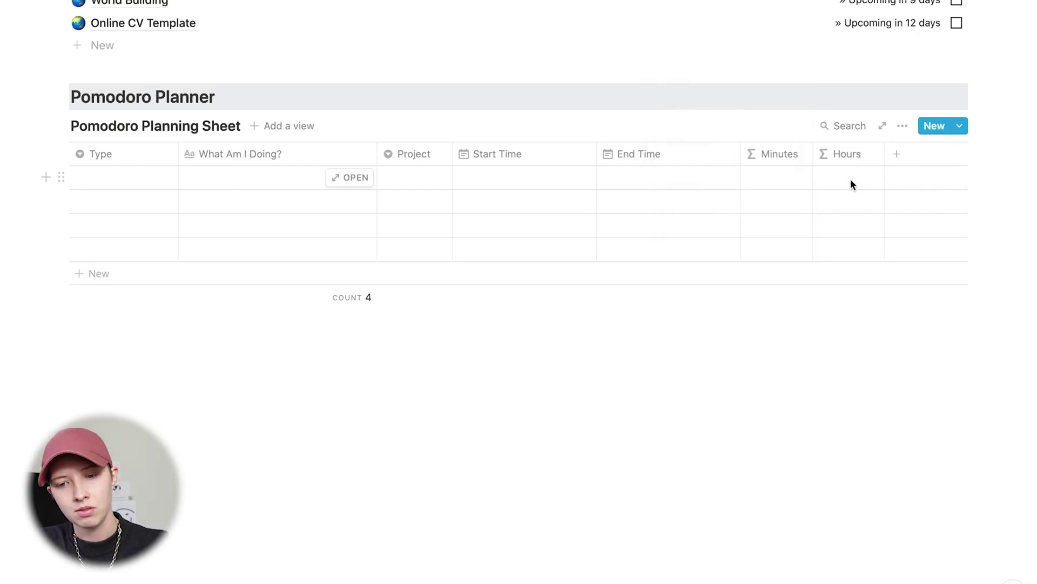
# Add an Archive column with the Checkbox property type after Hours and narrow it to fit its heading.
pyautogui.click(904, 154)
pyautogui.write('Archive')
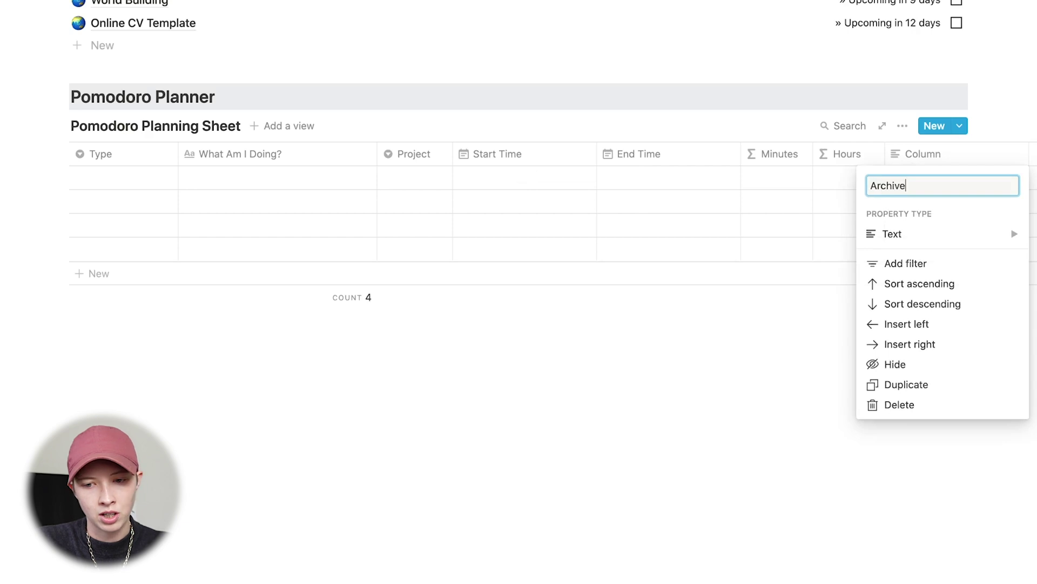
pyautogui.click(902, 231)
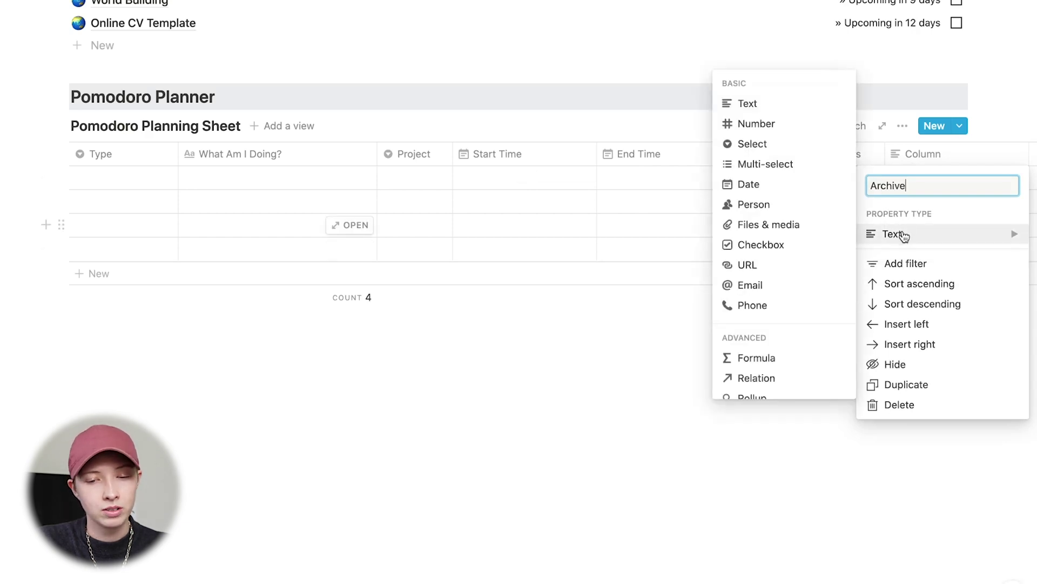
pyautogui.click(770, 247)
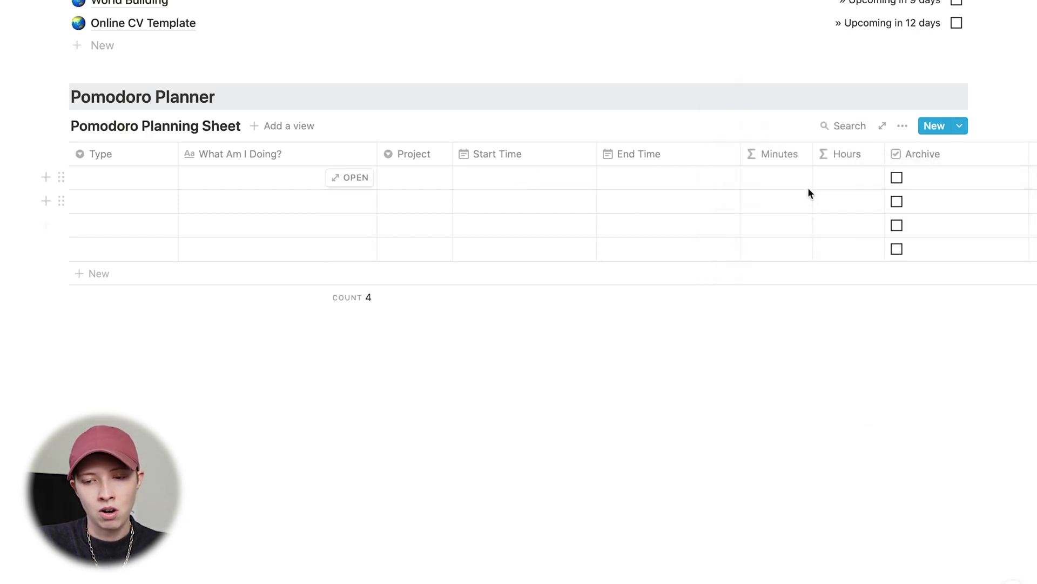
pyautogui.hscroll(2, 808, 187)
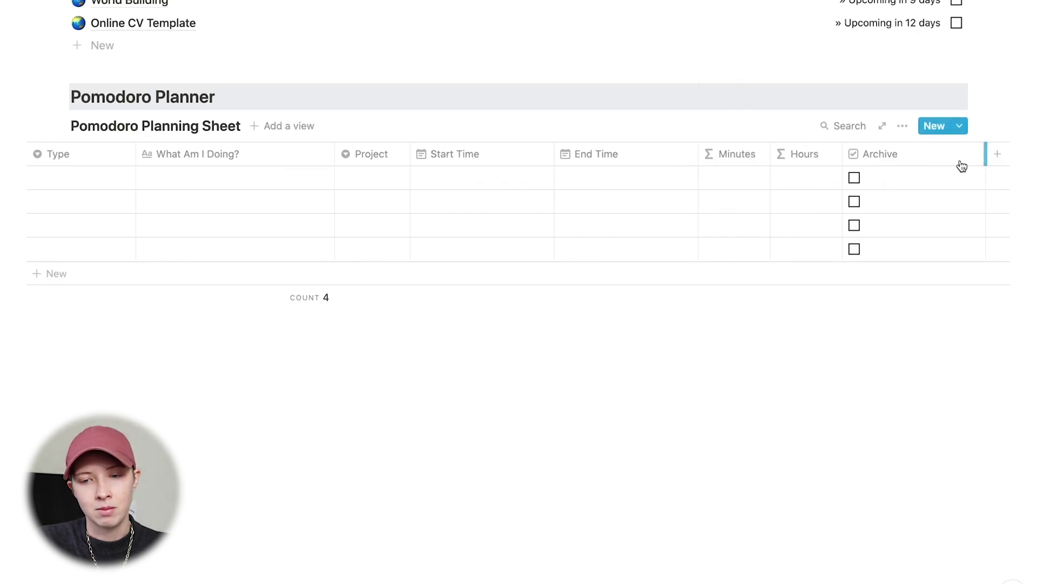
pyautogui.moveTo(961, 165); pyautogui.dragTo(897, 162)
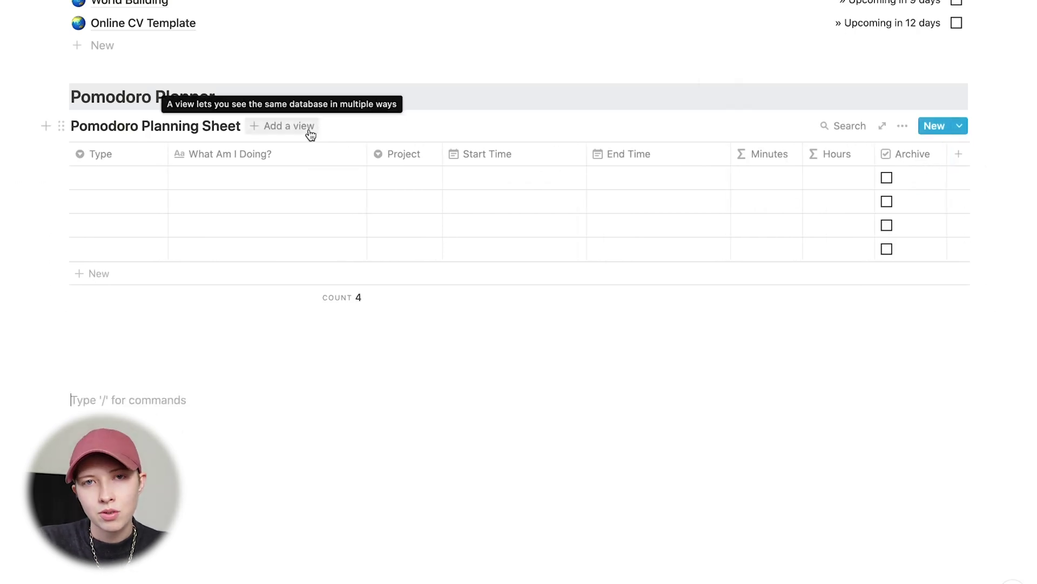
# Create a new table view named Archive for the Pomodoro Planning Sheet.
pyautogui.click(303, 128)
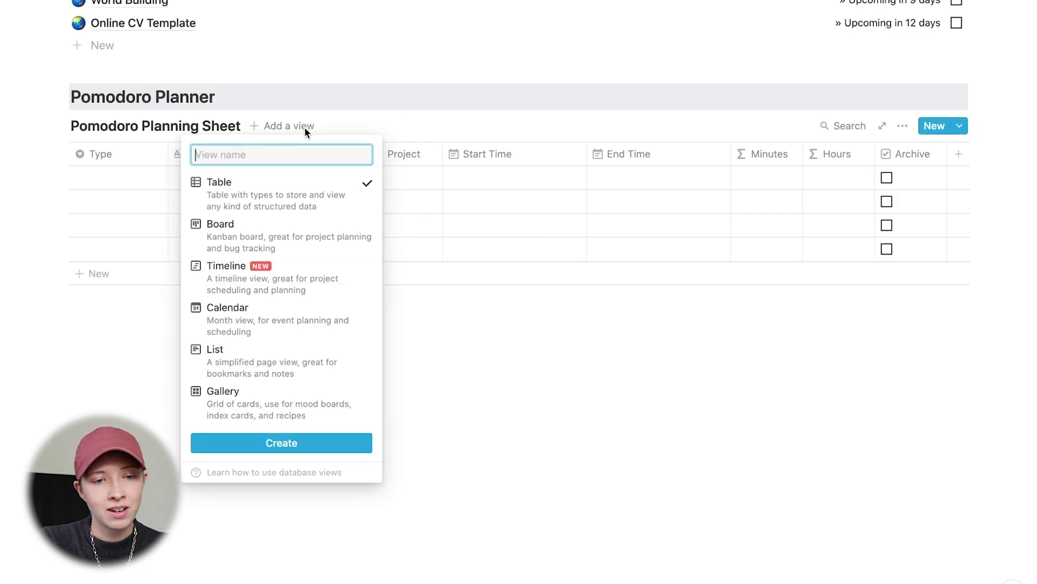
pyautogui.moveTo(289, 194)
pyautogui.write('Archive')
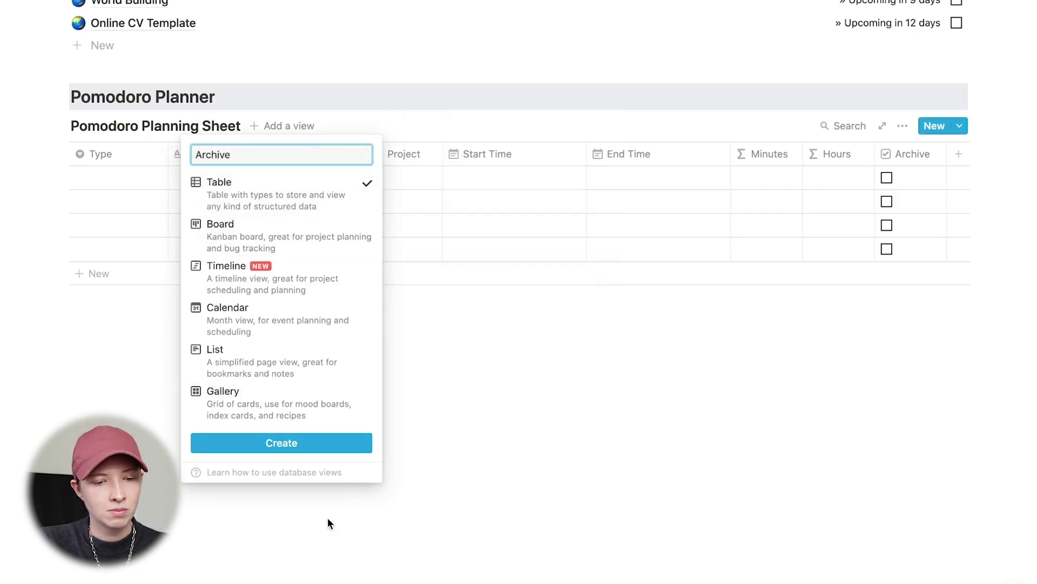
pyautogui.click(295, 447)
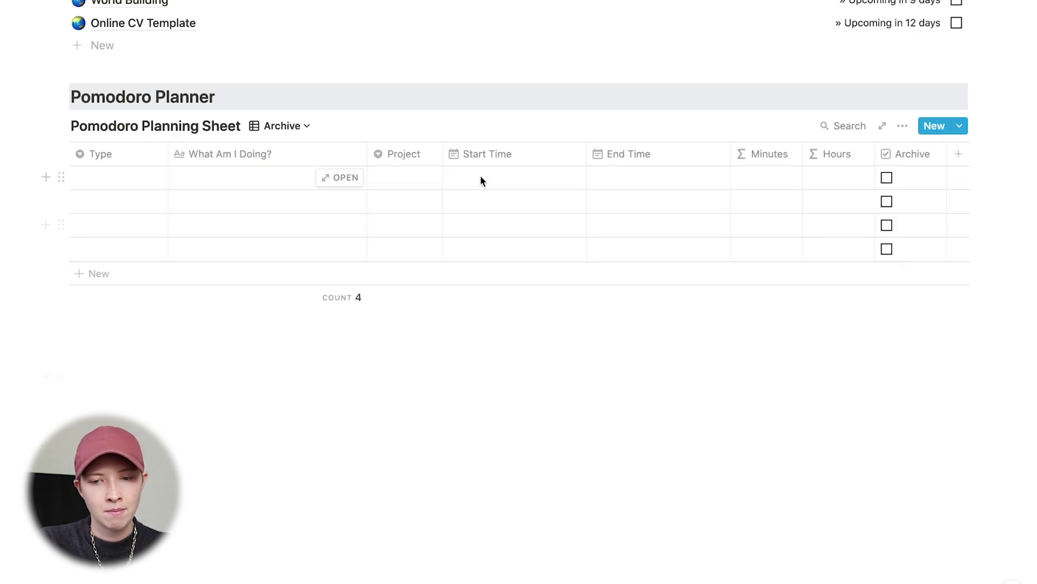
# Filter the Archive view to show only entries where the Archive checkbox is checked.
pyautogui.click(902, 127)
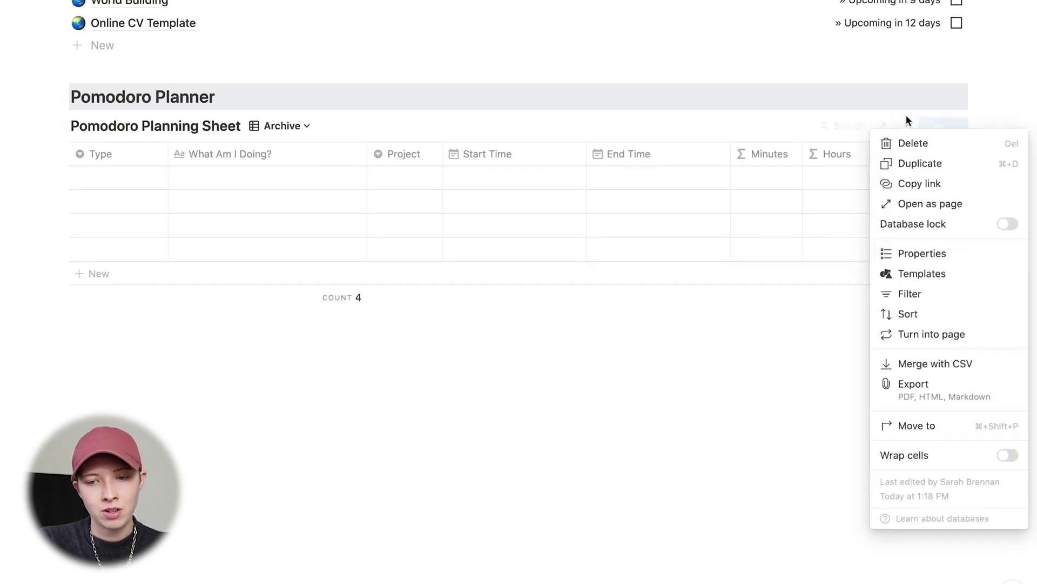
pyautogui.click(917, 296)
pyautogui.click(658, 258)
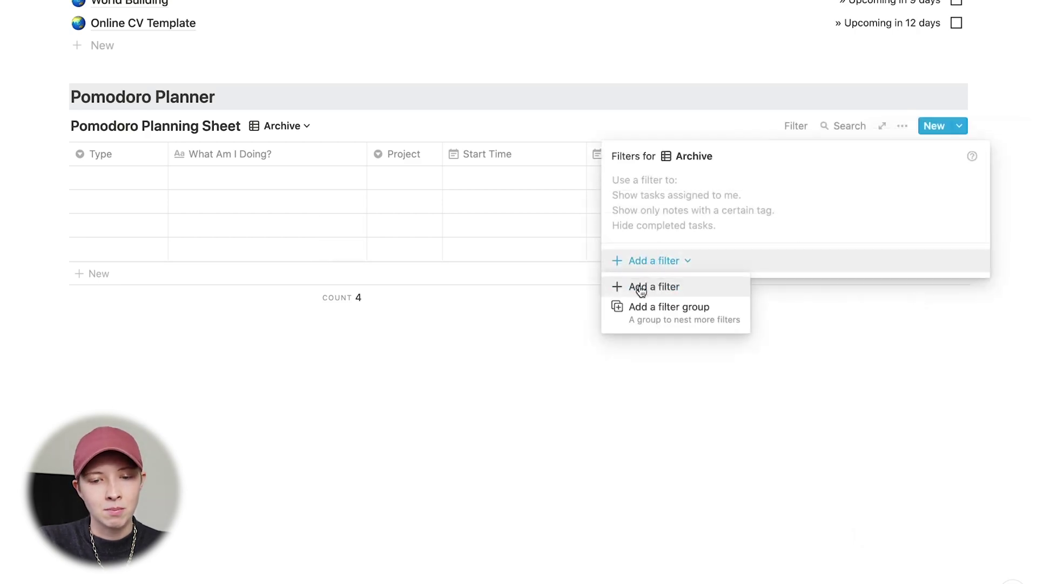
pyautogui.click(643, 288)
pyautogui.click(682, 192)
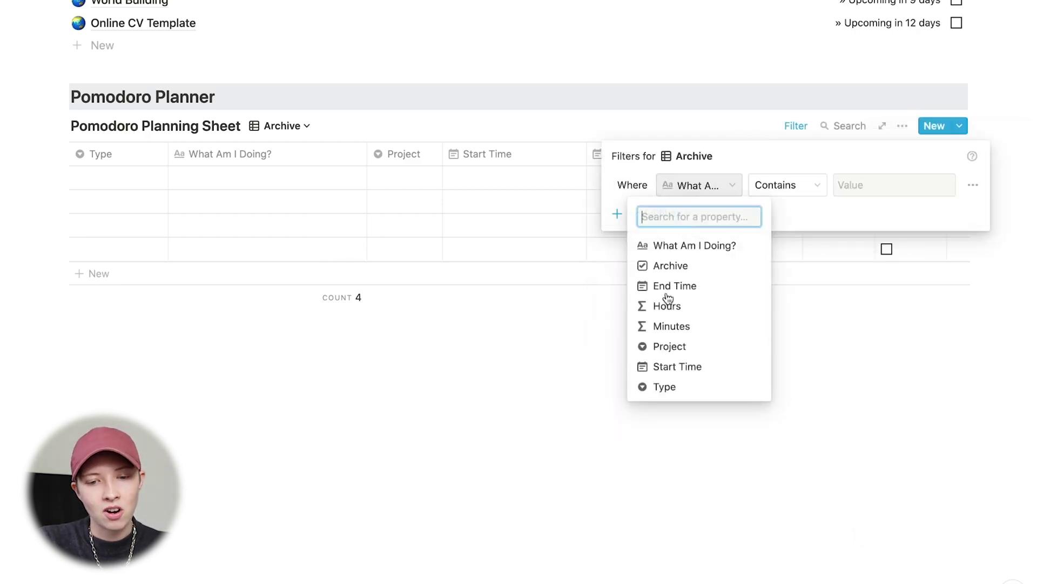
pyautogui.click(673, 265)
pyautogui.click(326, 238)
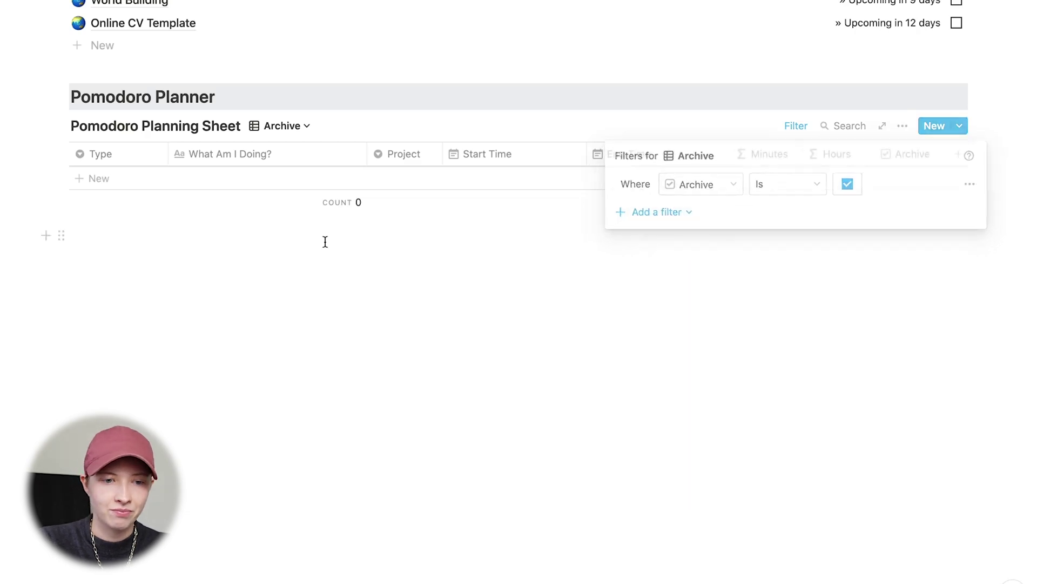
# Change the Archive view's layout to List.
pyautogui.click(294, 126)
pyautogui.click(386, 199)
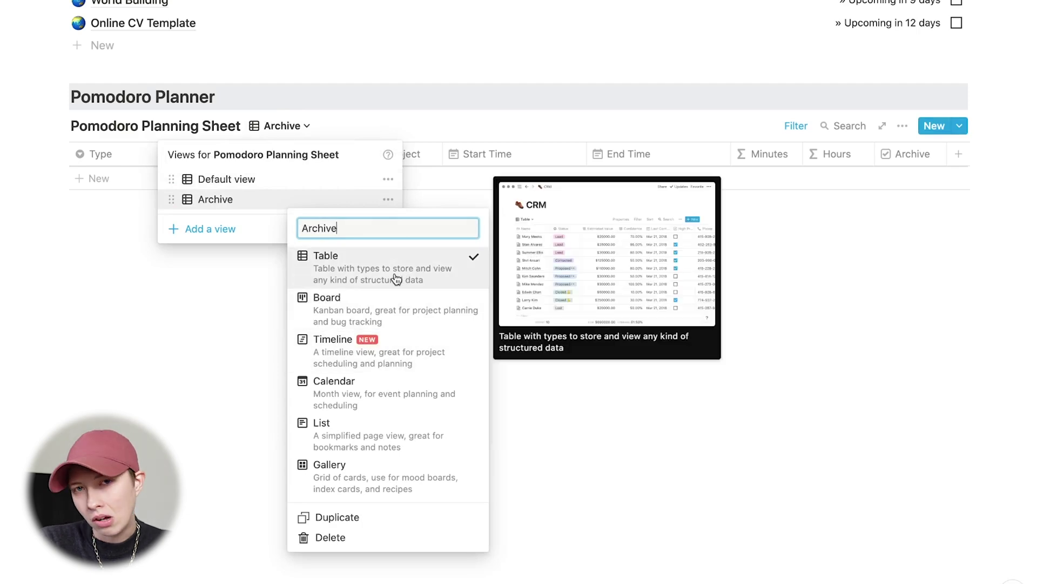
pyautogui.click(373, 434)
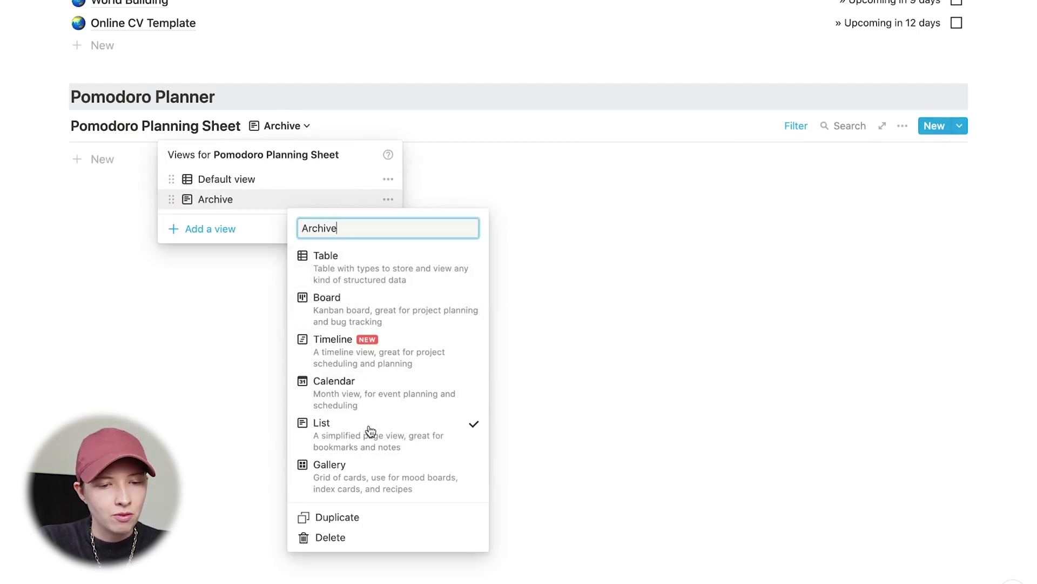
pyautogui.click(215, 324)
# Switch to the default view of the Pomodoro Planning Sheet and rename it Today.
pyautogui.click(269, 179)
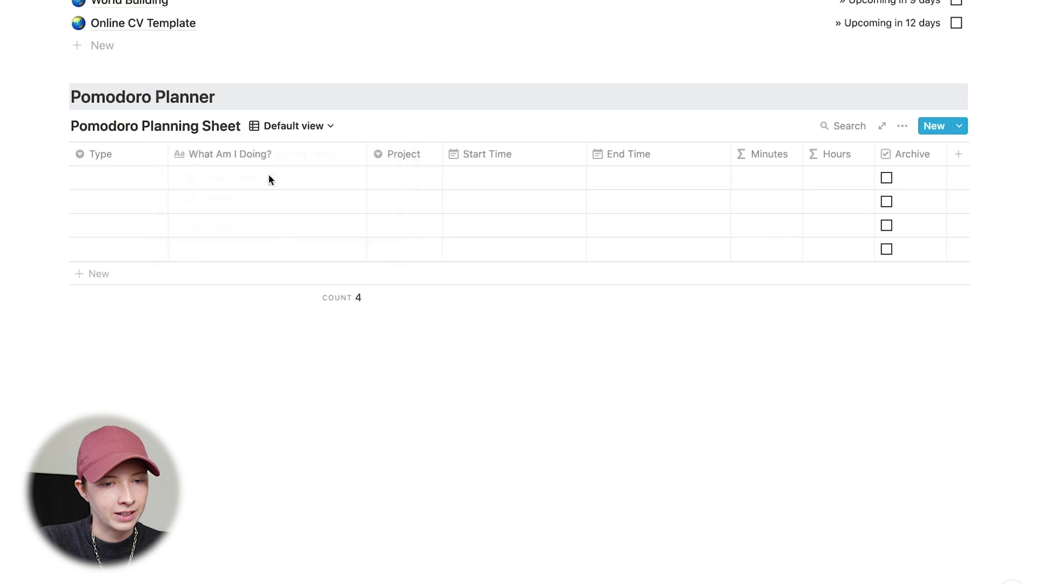
pyautogui.click(311, 126)
pyautogui.click(400, 179)
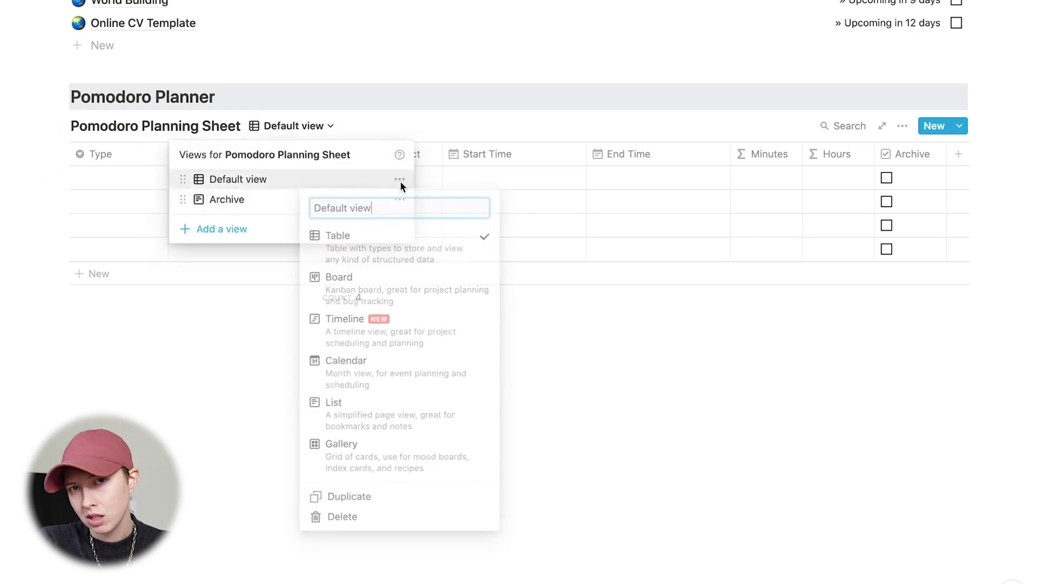
pyautogui.moveTo(379, 211); pyautogui.dragTo(322, 208)
pyautogui.press('BackSpace')
pyautogui.press('BackSpace')
pyautogui.write('Tod')
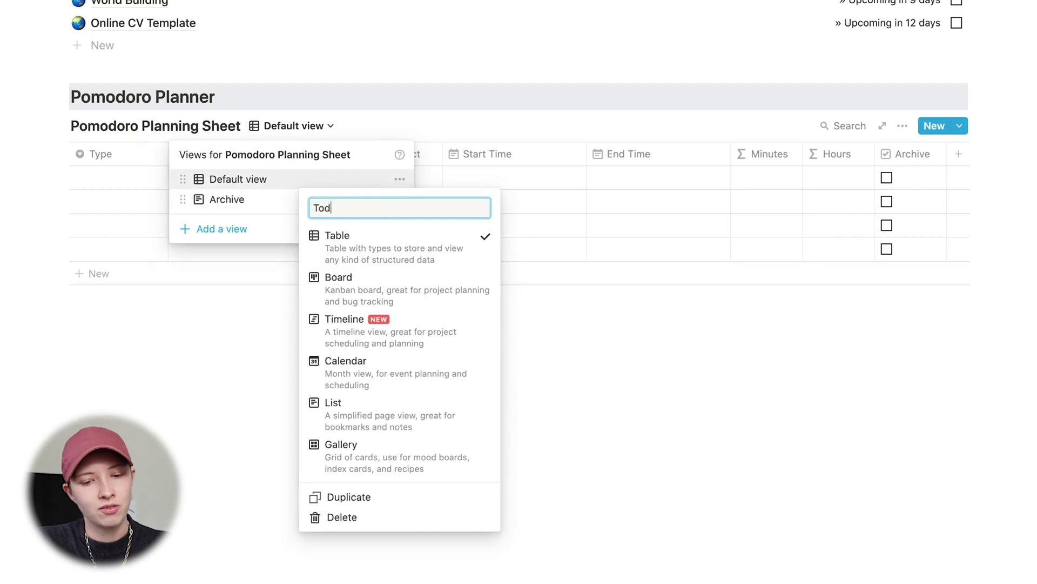
pyautogui.click(297, 109)
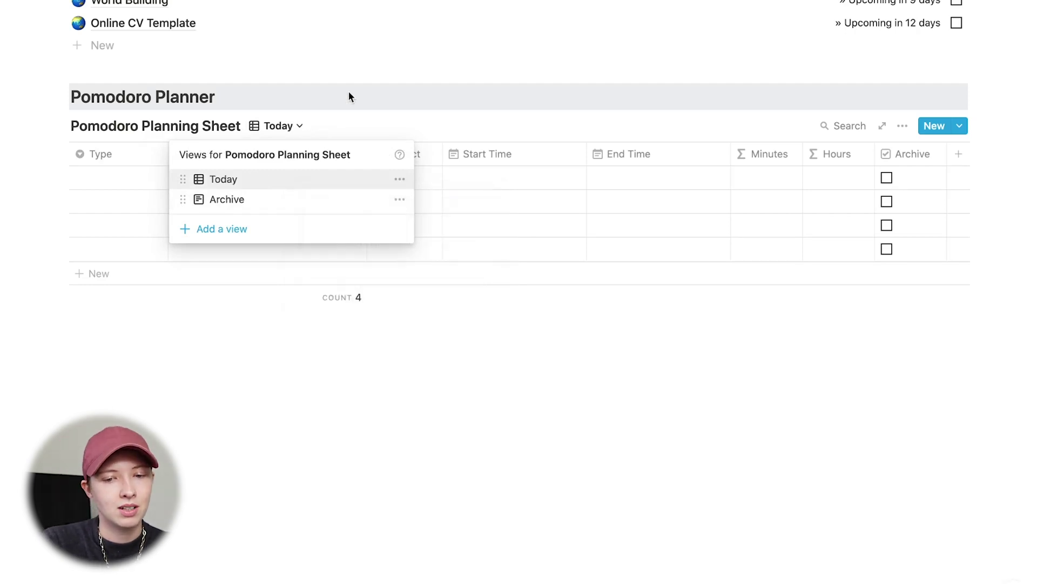
pyautogui.click(346, 92)
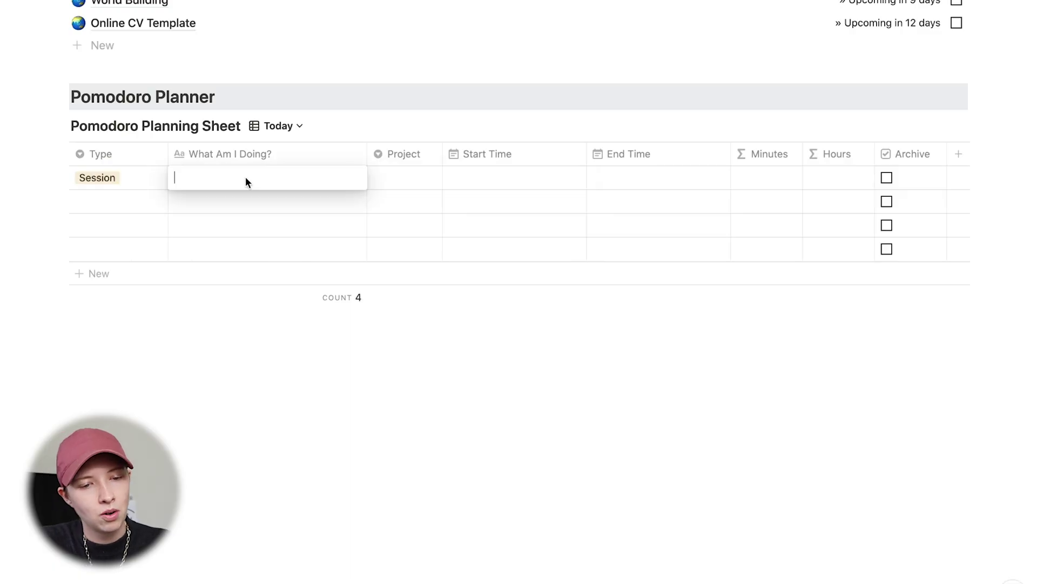
# Assign Project 1 to the first row and set its Start Time to Mar 6, 2021 8:00 AM with time included.
pyautogui.click(410, 180)
pyautogui.click(406, 225)
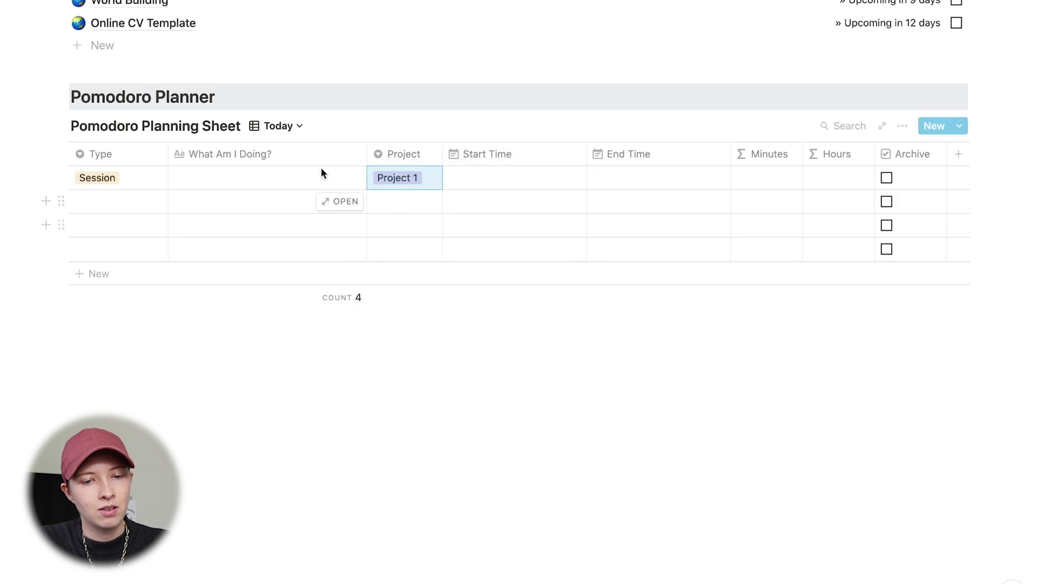
pyautogui.click(515, 184)
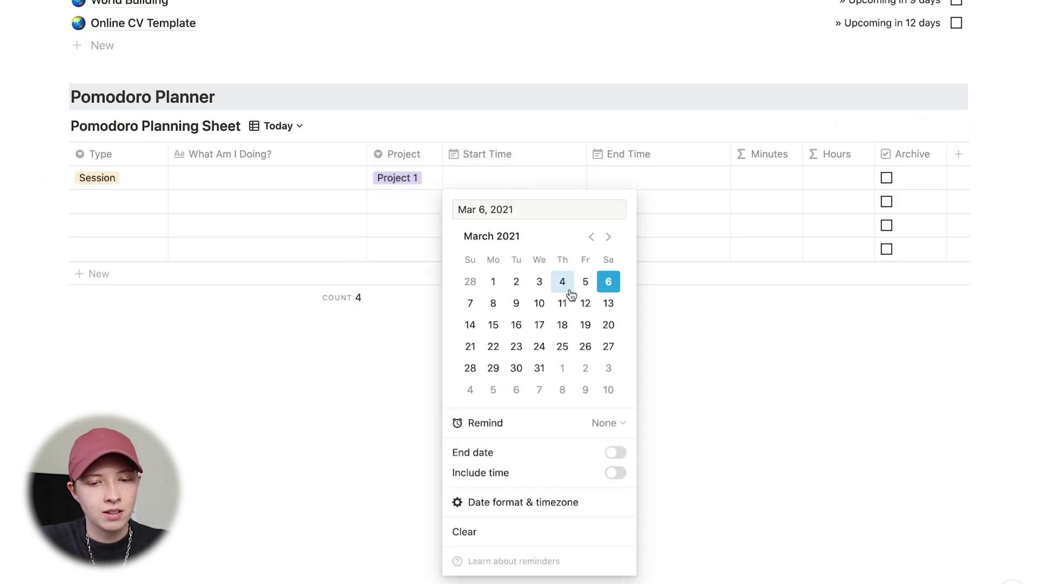
pyautogui.click(614, 472)
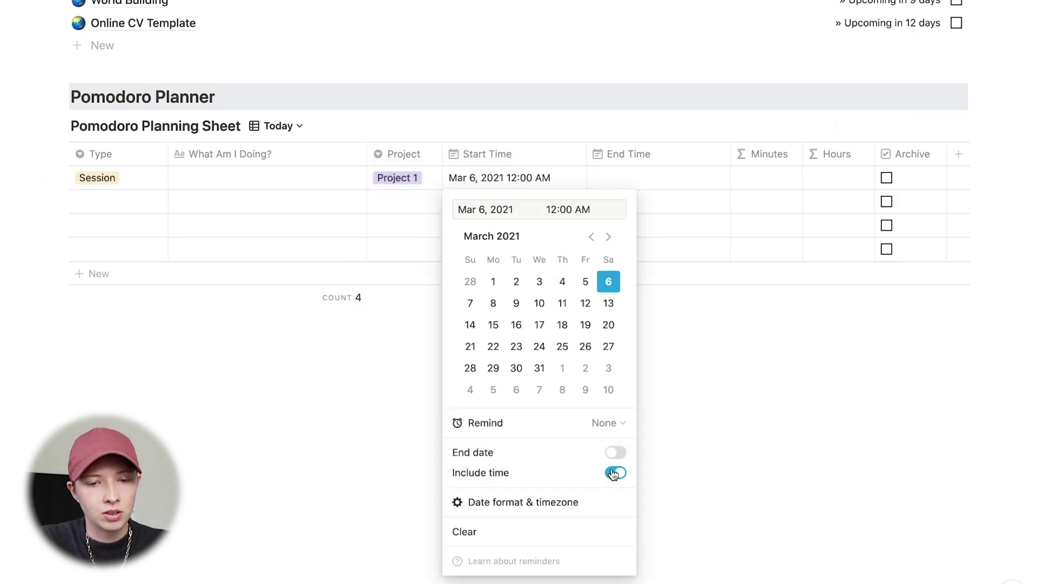
pyautogui.click(556, 210)
pyautogui.press('BackSpace')
pyautogui.press('BackSpace')
pyautogui.write('8')
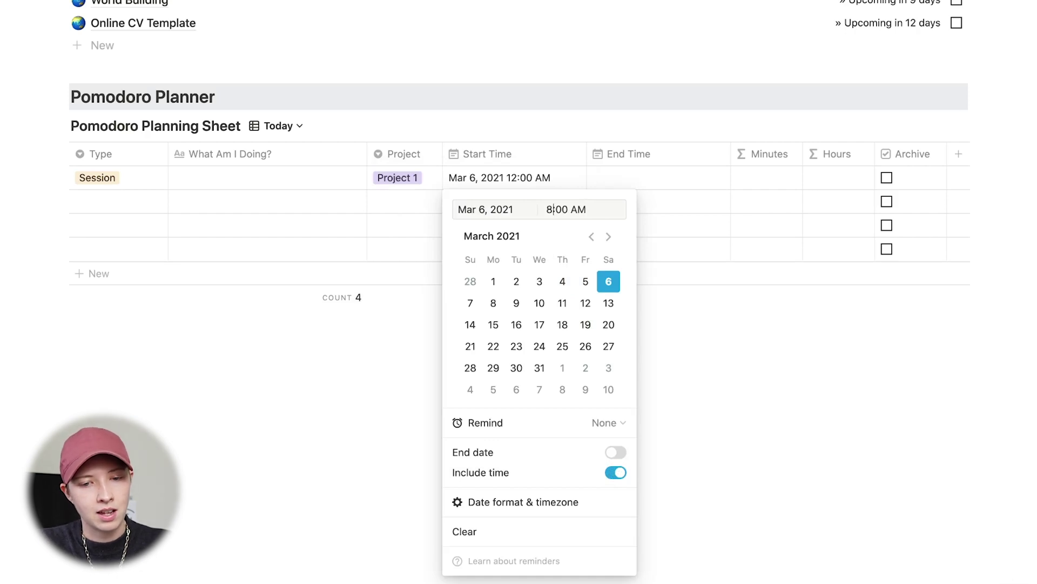
pyautogui.press('Return')
# Set the first row's End Time to Mar 6, 2021 8:25 AM with time included.
pyautogui.click(647, 175)
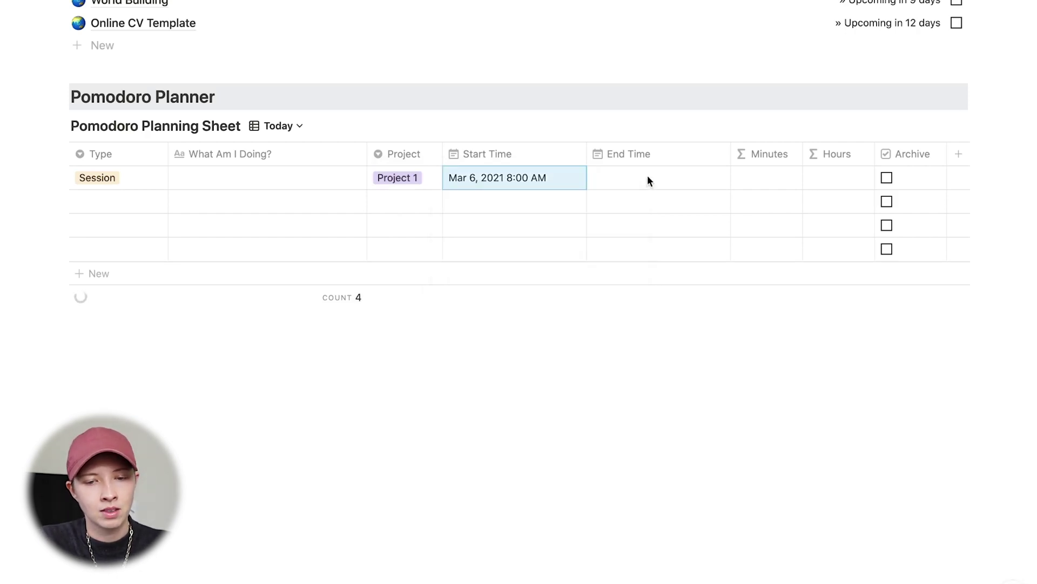
pyautogui.click(648, 175)
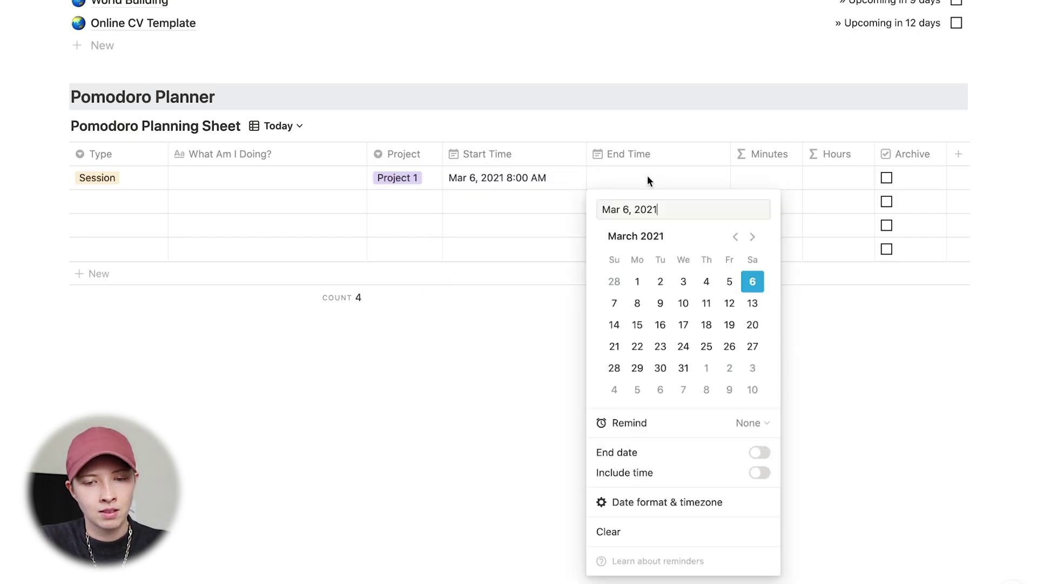
pyautogui.click(760, 472)
pyautogui.click(691, 209)
pyautogui.press('BackSpace')
pyautogui.press('BackSpace')
pyautogui.write('8:25 AM')
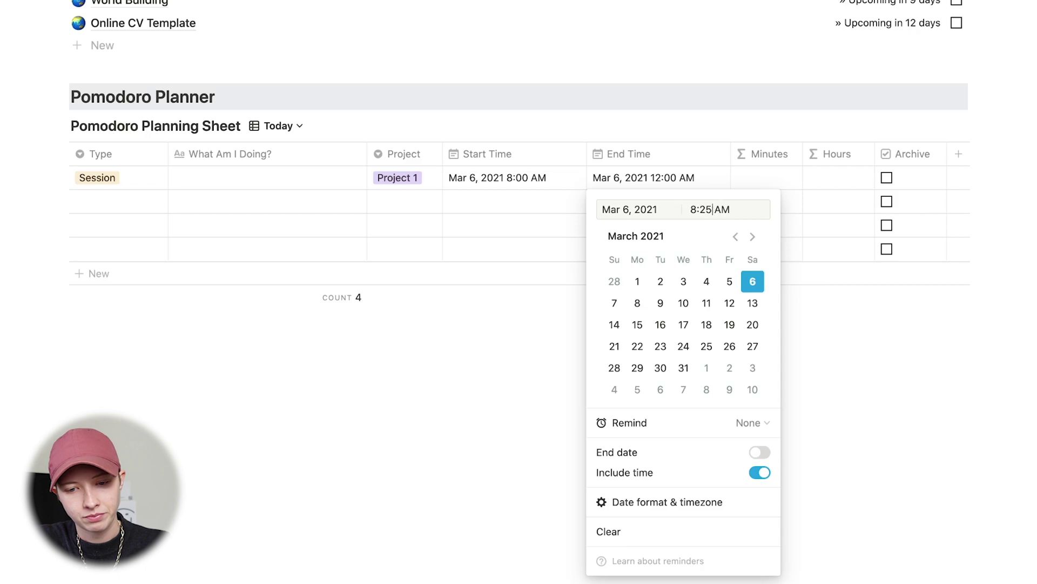
pyautogui.press('Return')
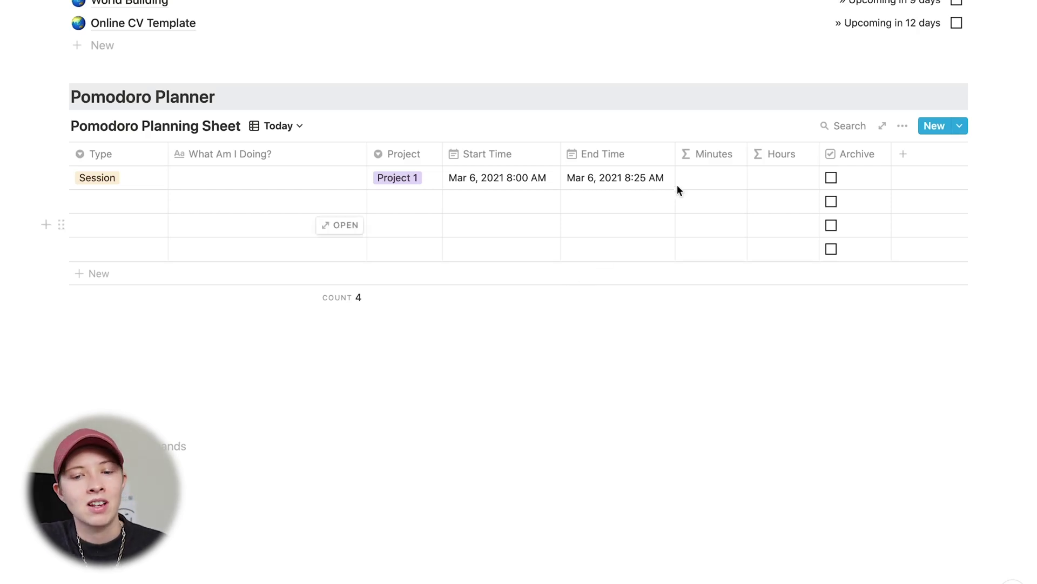
# Set the Minutes column's formula to dateBetween(prop("End Time"), prop("Start Time"), "minutes").
pyautogui.click(696, 182)
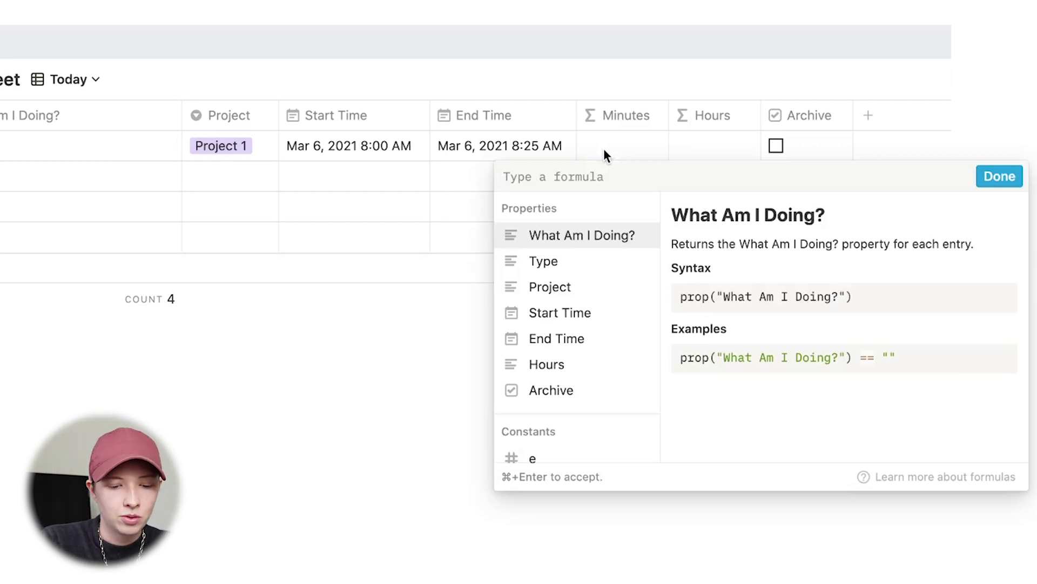
pyautogui.write('date')
pyautogui.write('Bet')
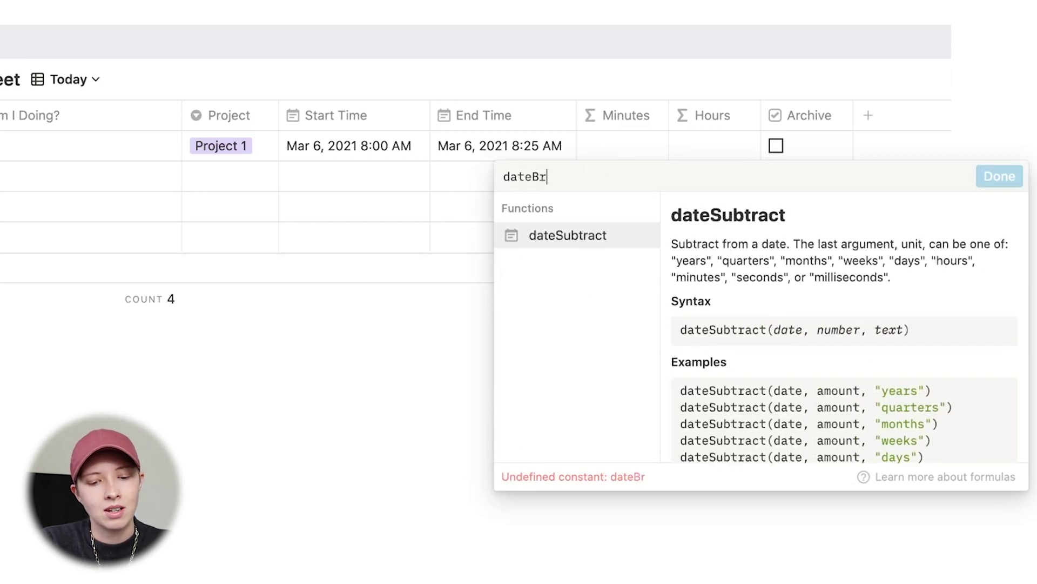
pyautogui.write('ween(prop')
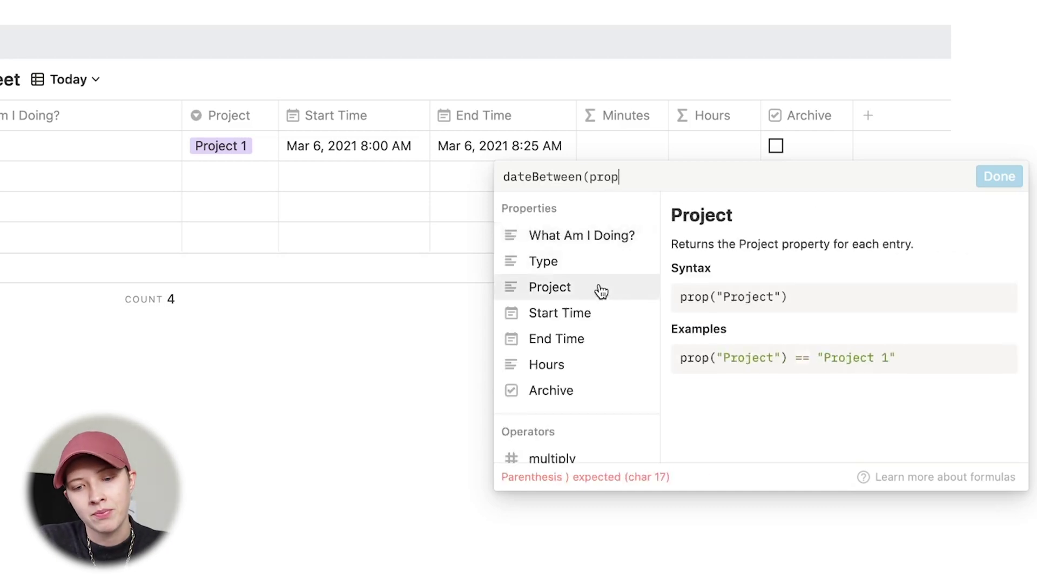
pyautogui.click(586, 350)
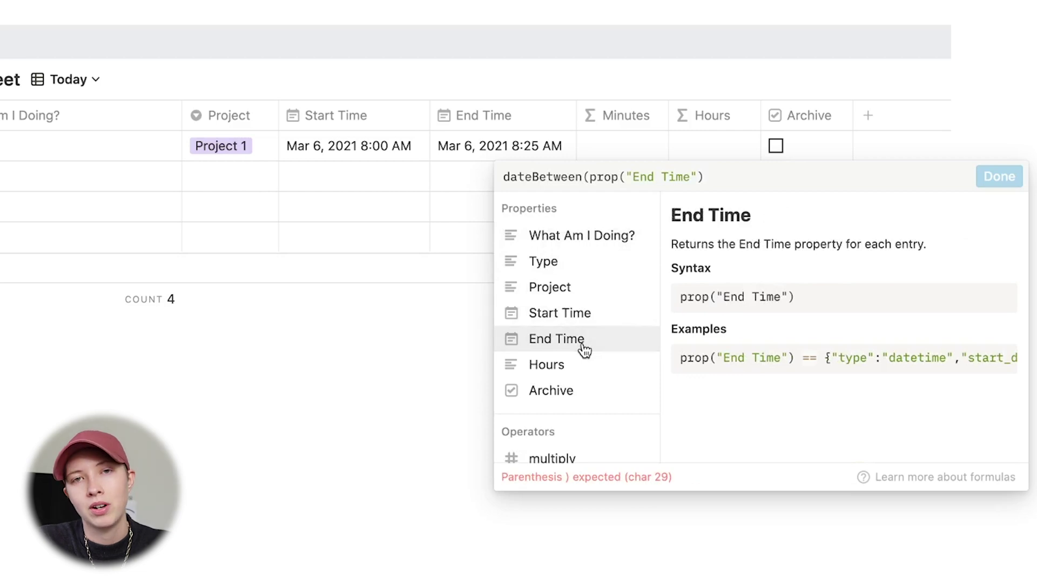
pyautogui.write('), prop')
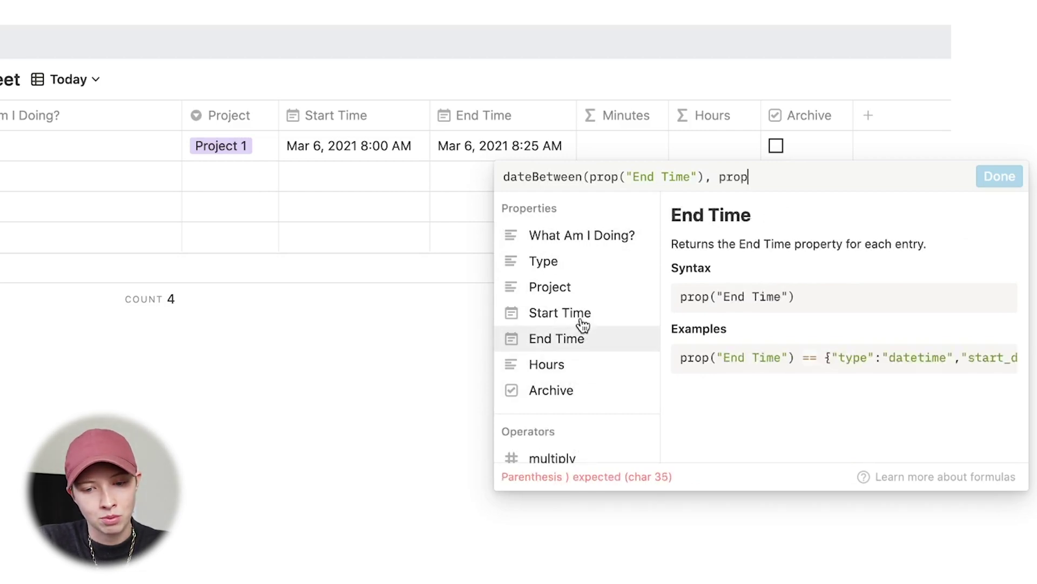
pyautogui.click(583, 323)
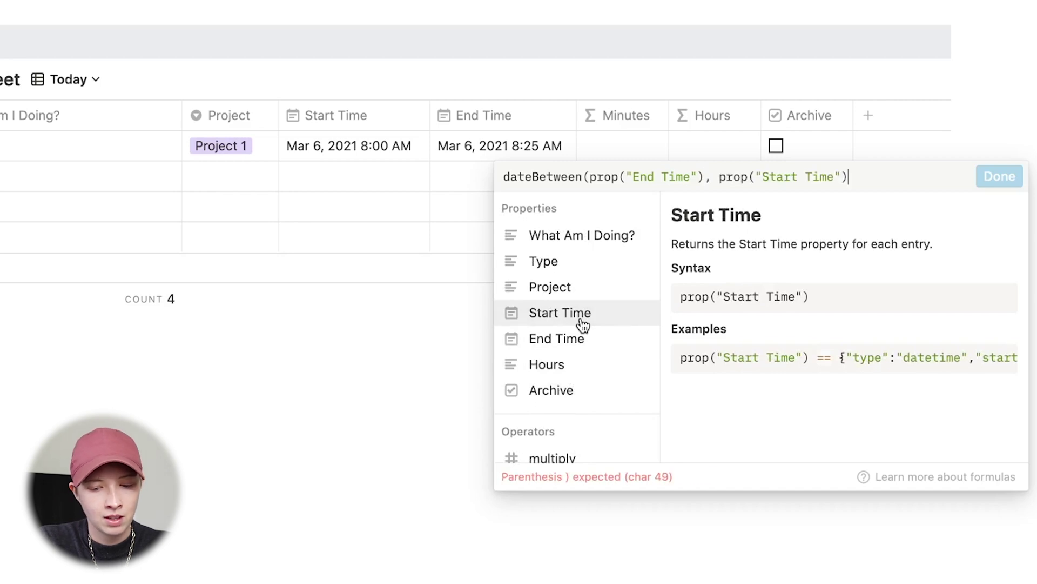
pyautogui.write(', "minutes")')
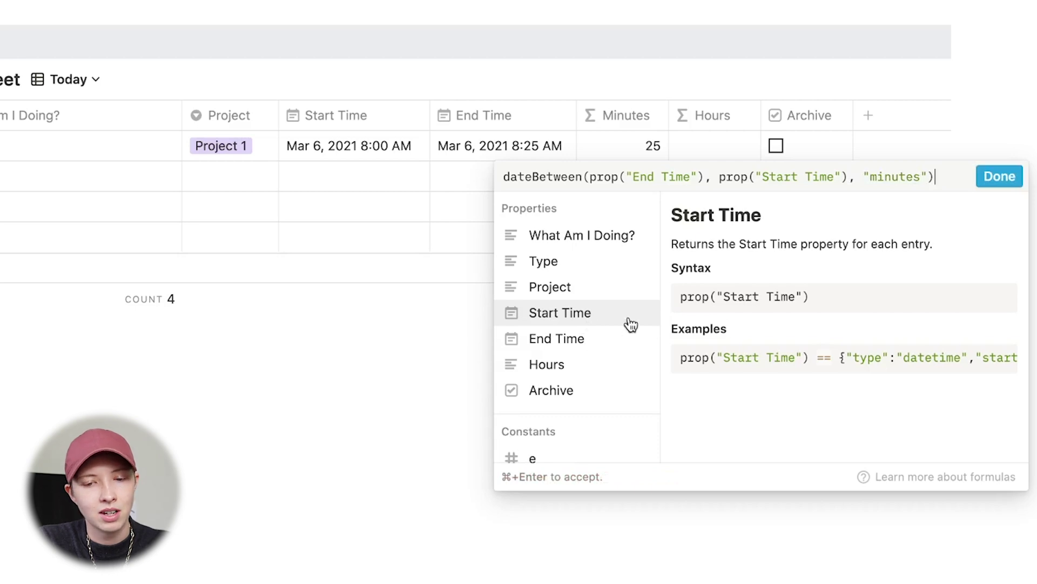
pyautogui.click(998, 176)
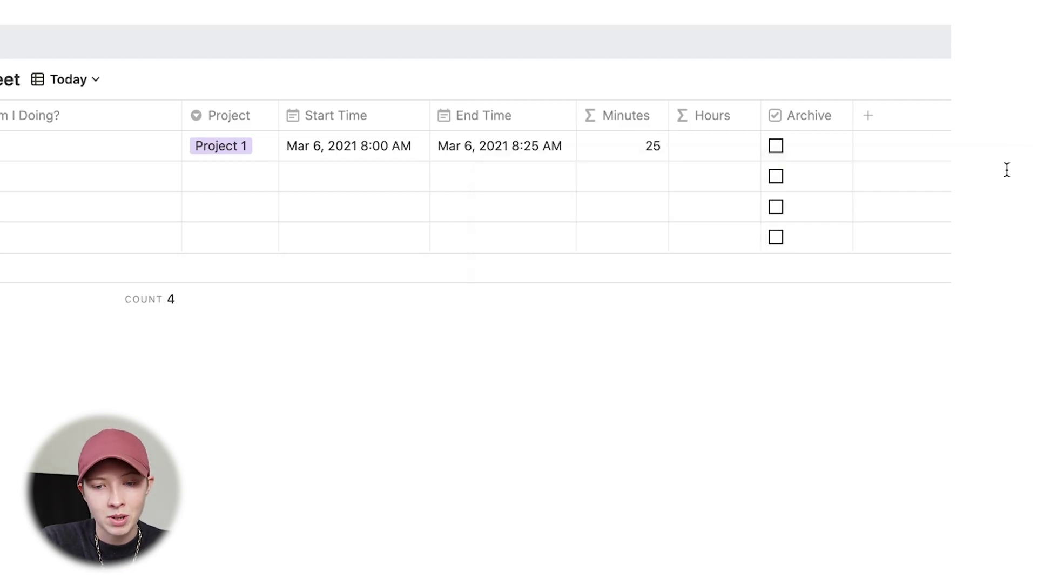
# Set the second row's Type to Break and enter "Walk the dog" as its What Am I Doing? text.
pyautogui.click(643, 146)
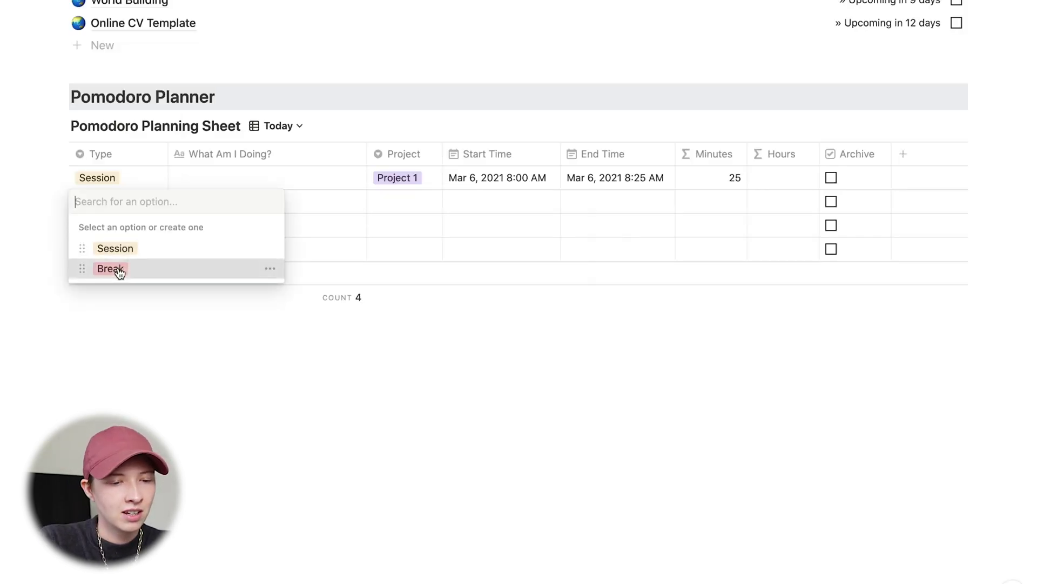
pyautogui.click(116, 268)
pyautogui.click(201, 202)
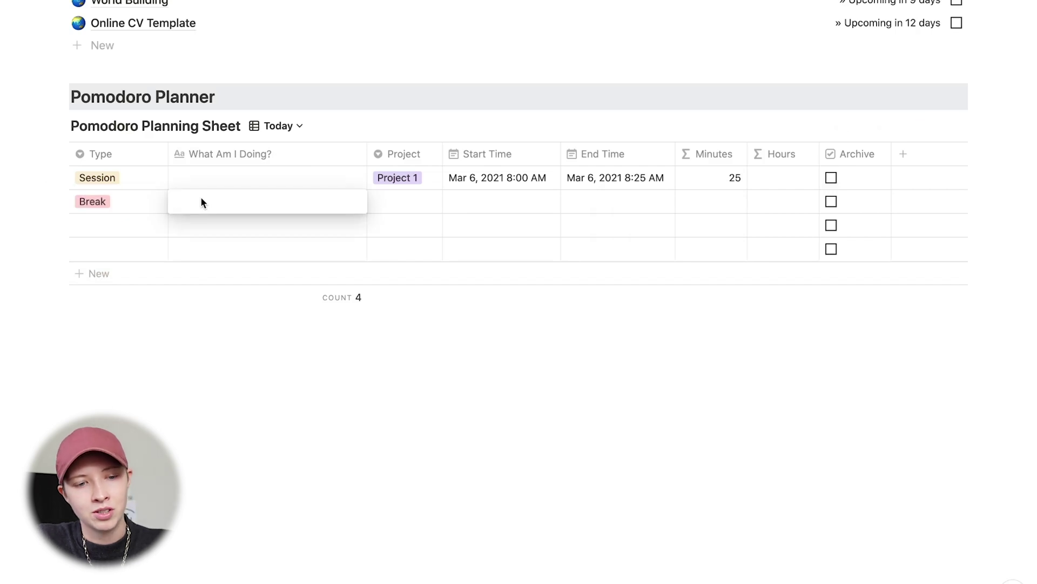
pyautogui.write('Walk ')
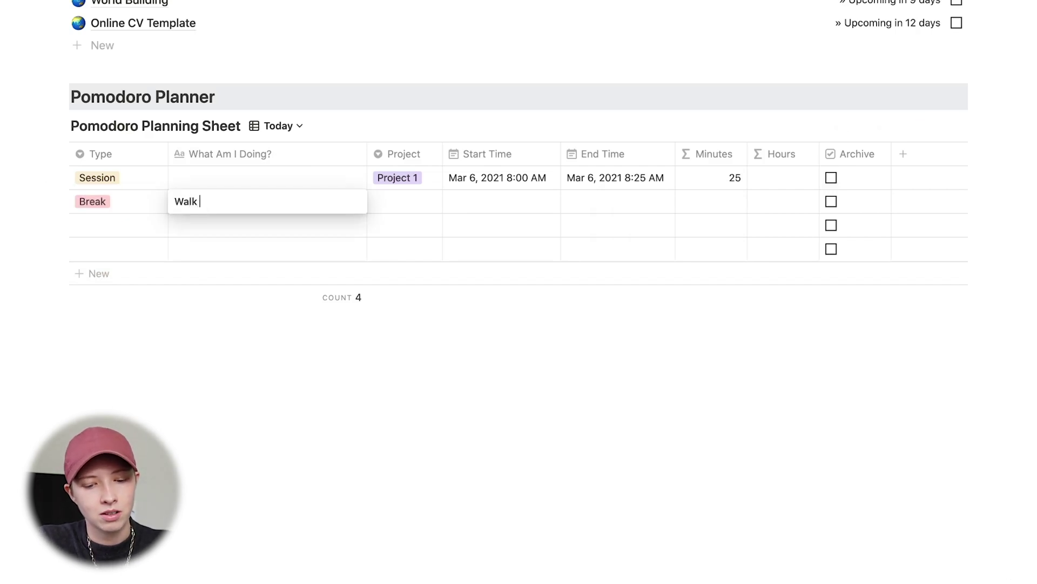
pyautogui.write('the dog')
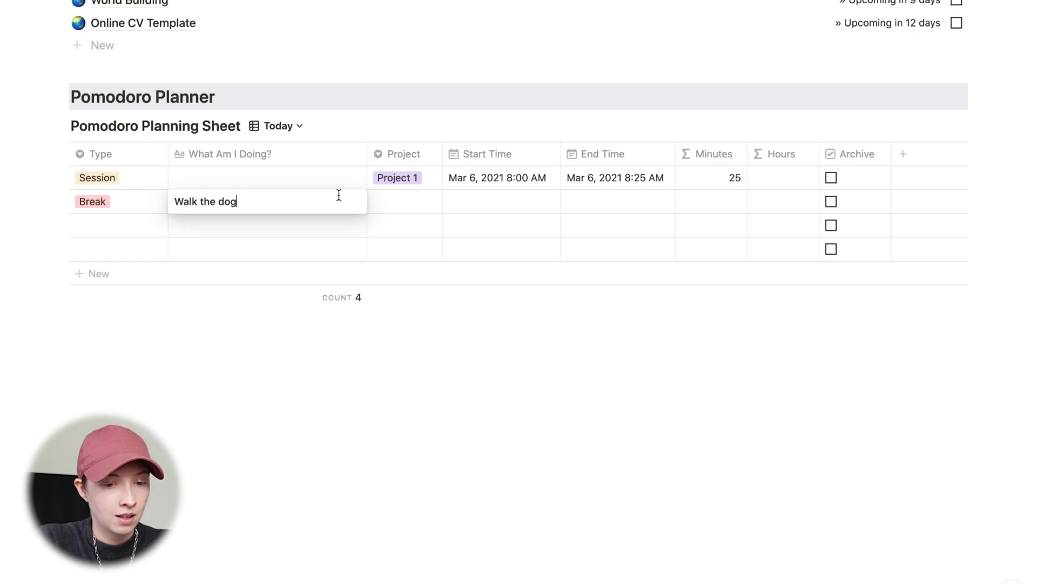
pyautogui.press('Return')
# Set the Break row's Start Time to Mar 6, 2021 8:25 AM with time included.
pyautogui.click(498, 205)
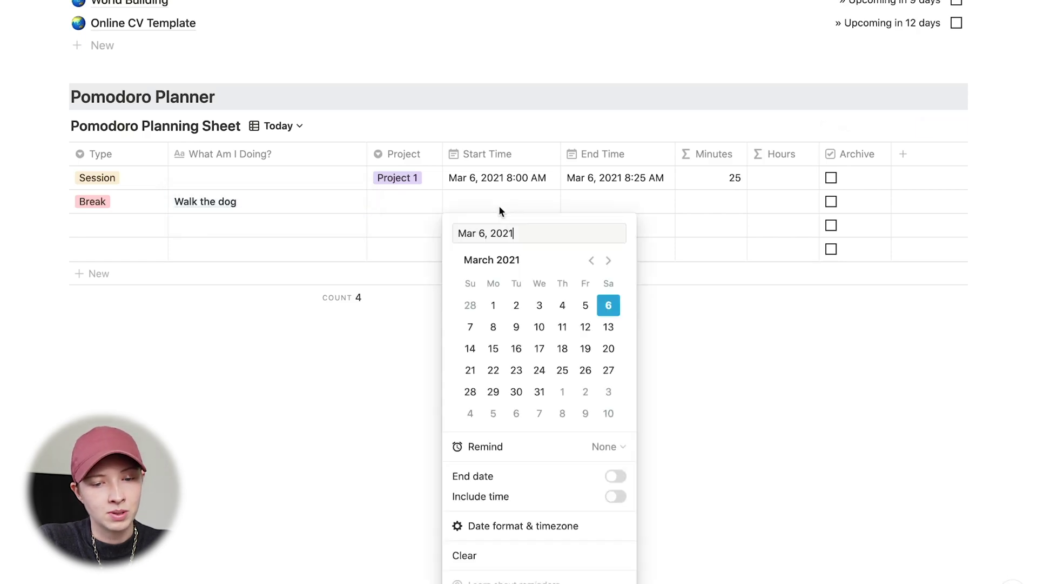
pyautogui.click(616, 496)
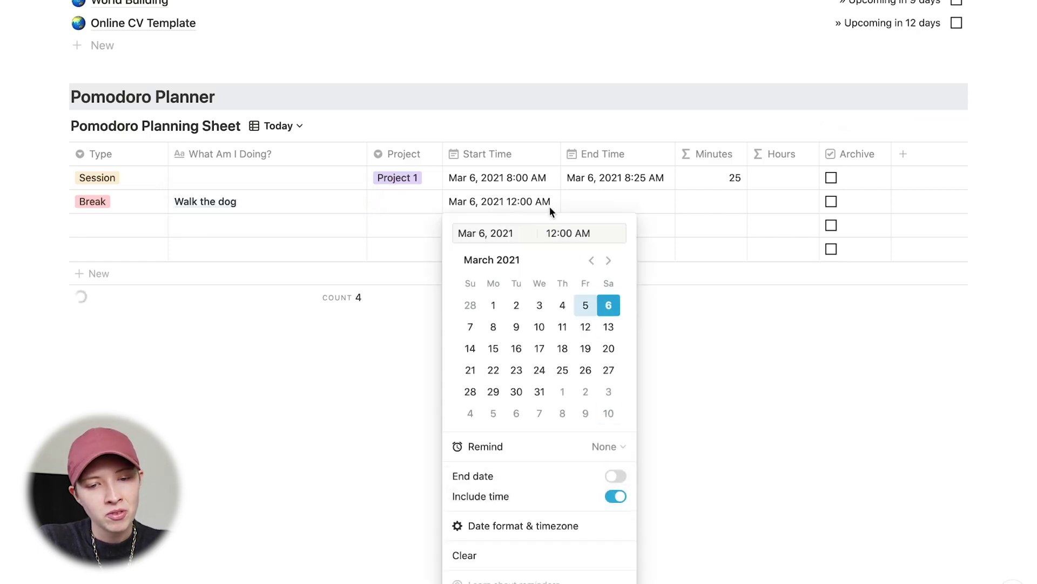
pyautogui.click(555, 235)
pyautogui.press('BackSpace')
pyautogui.press('BackSpace')
pyautogui.press('BackSpace')
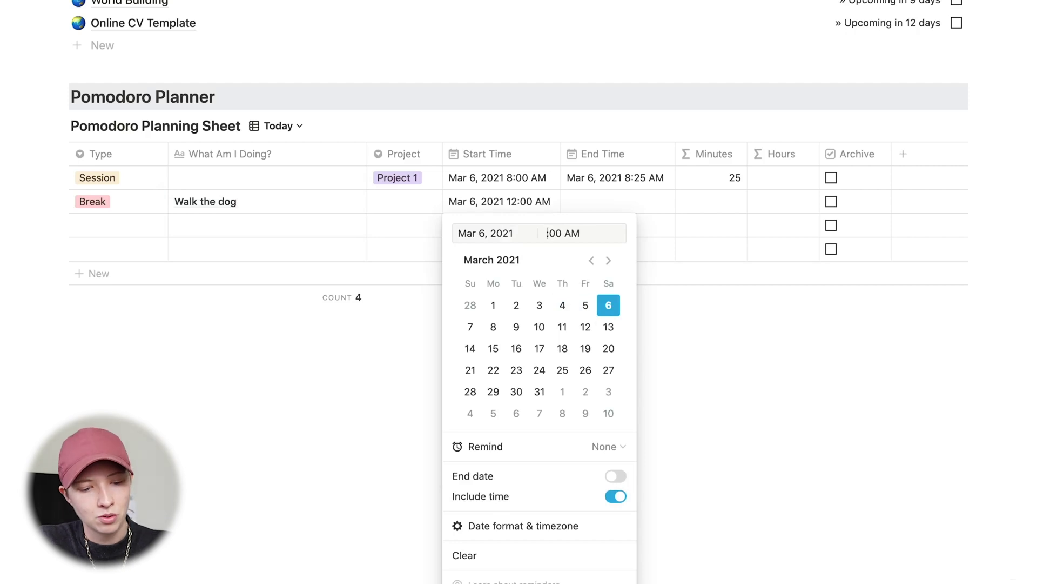
pyautogui.write('8:')
pyautogui.press('Delete')
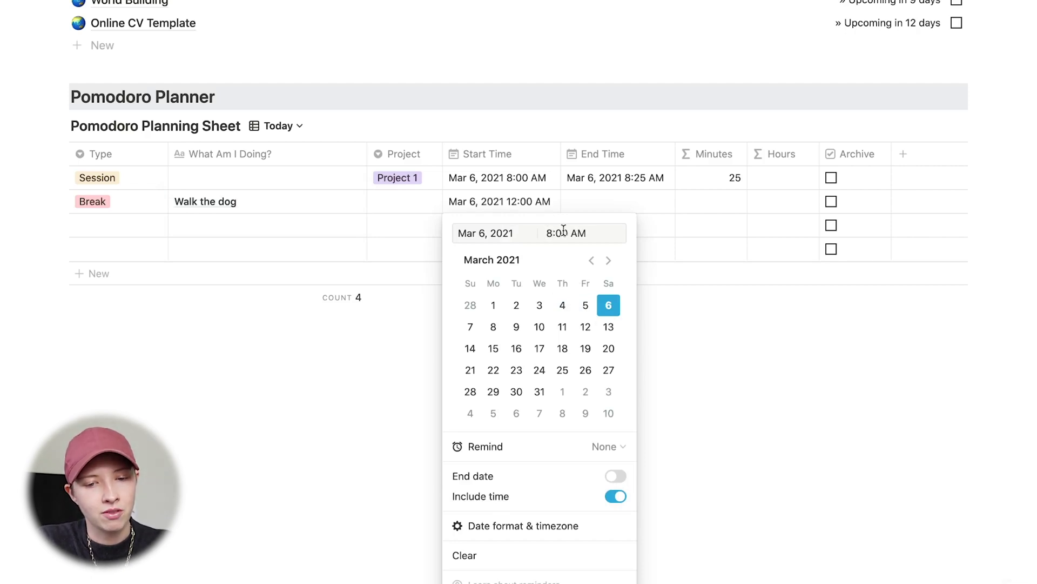
pyautogui.write('2')
pyautogui.press('Delete')
pyautogui.write('5')
pyautogui.press('Return')
# Set the Break row's End Time to Mar 6, 2021 8:40 AM with time included.
pyautogui.click(605, 204)
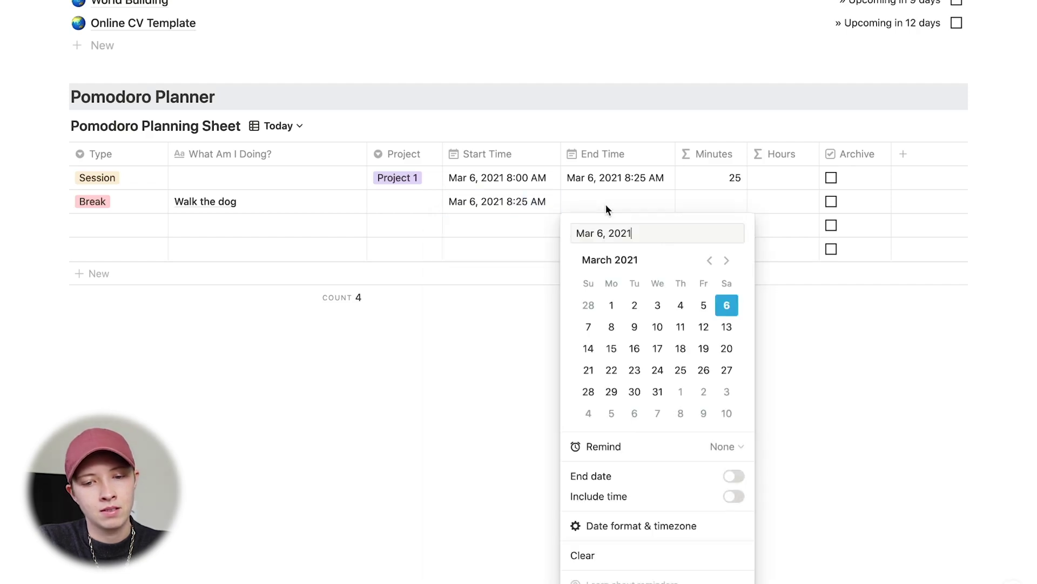
pyautogui.click(734, 496)
pyautogui.doubleClick(670, 233)
pyautogui.write('8')
pyautogui.click(679, 233)
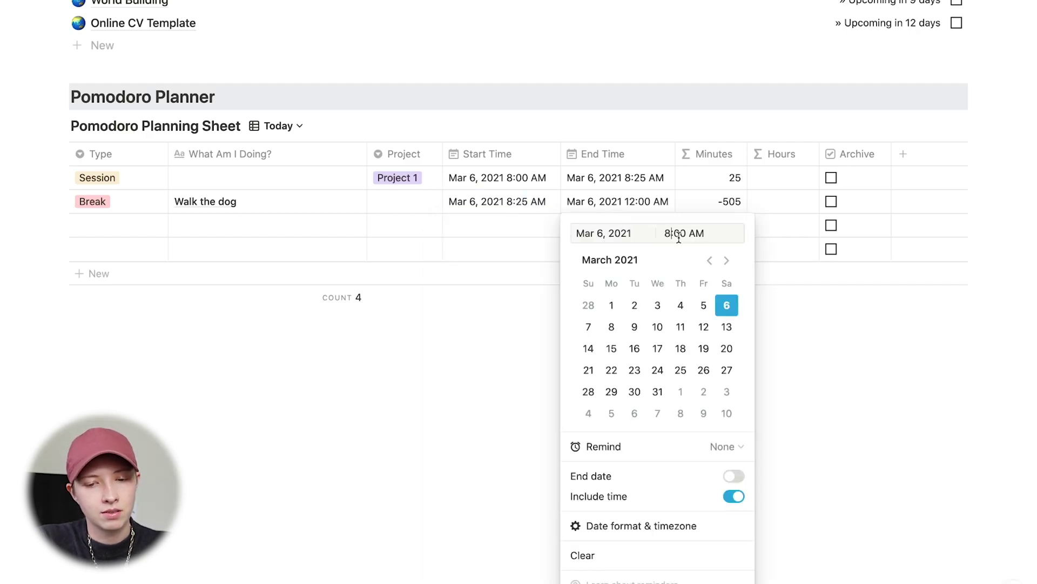
pyautogui.press('BackSpace')
pyautogui.write('4')
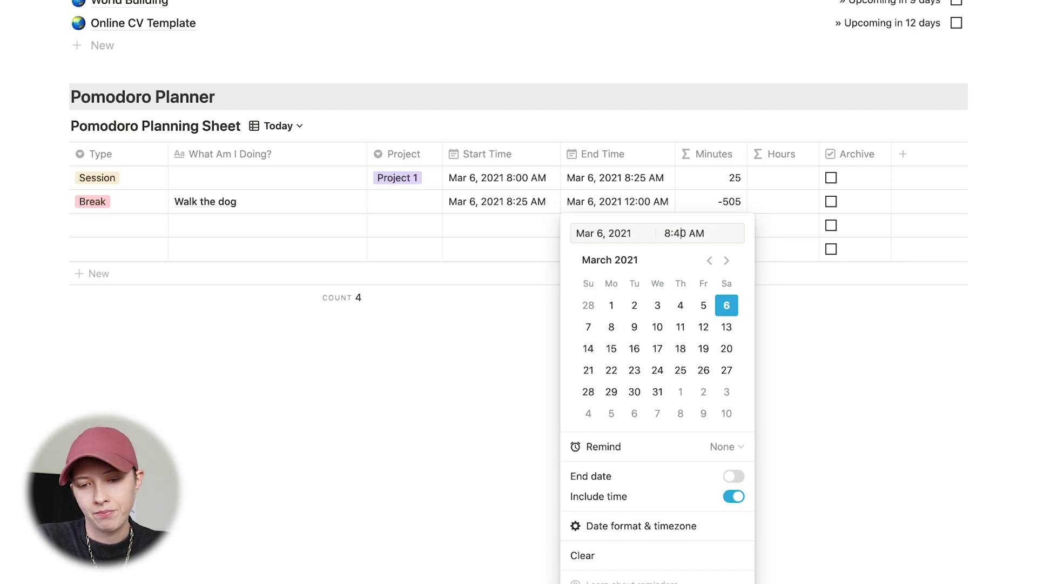
pyautogui.click(297, 177)
pyautogui.press('Escape')
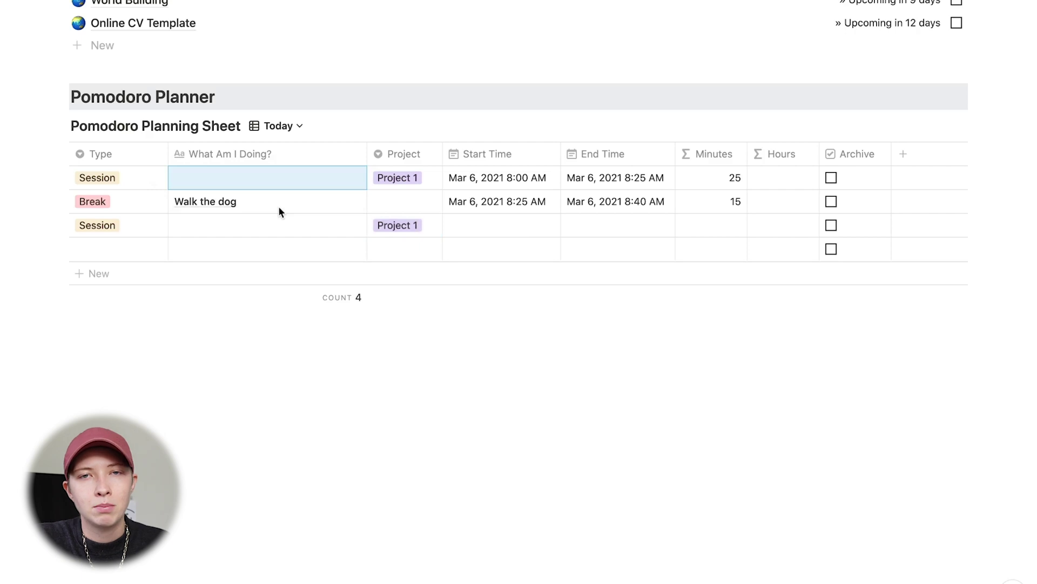
# Enter "Work on the introduction and get started with an article" as the first row's What Am I Doing? text.
pyautogui.click(277, 206)
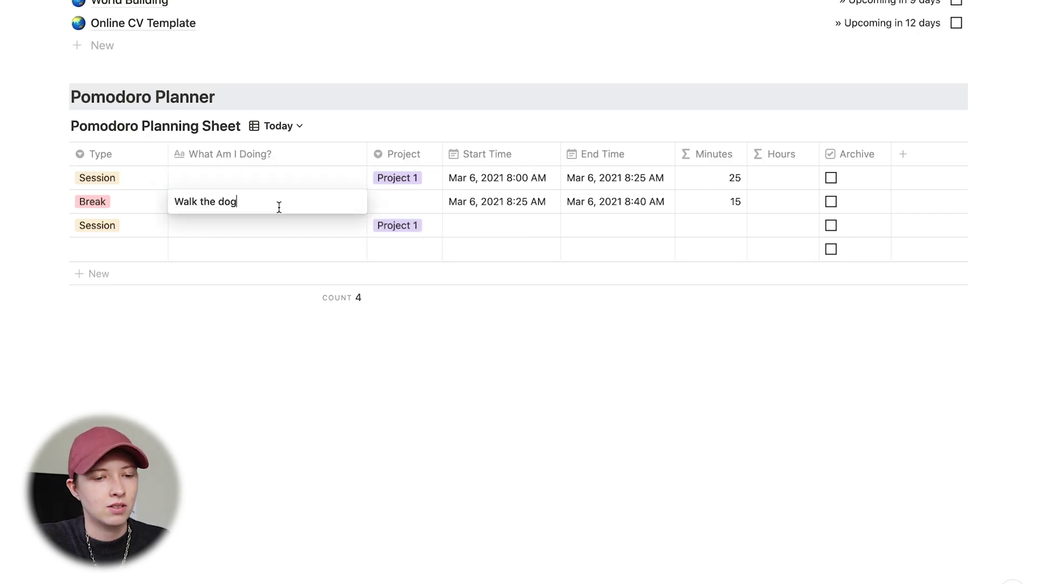
pyautogui.press('Escape')
pyautogui.click(252, 178)
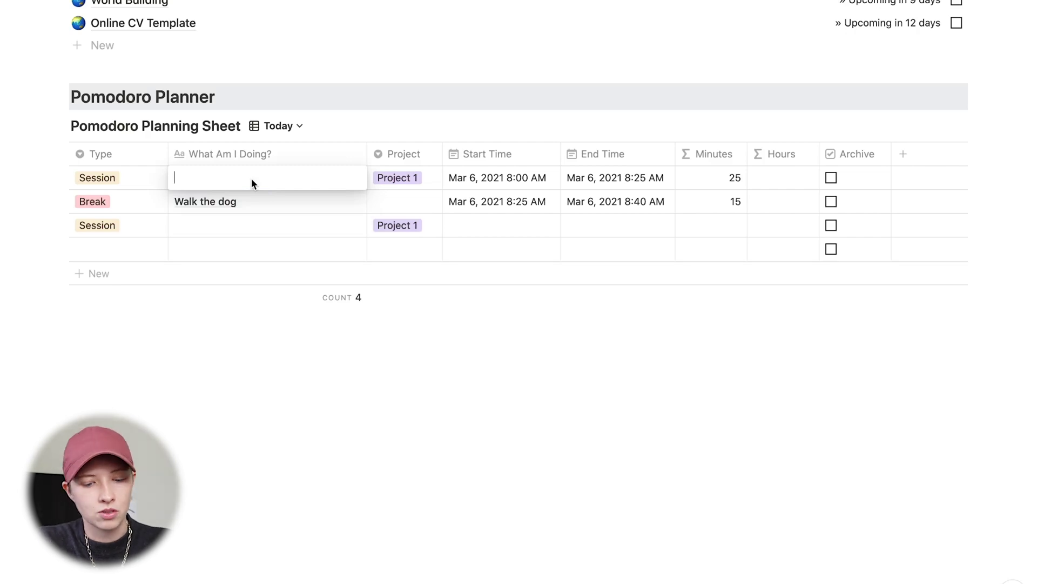
pyautogui.write('Work on th')
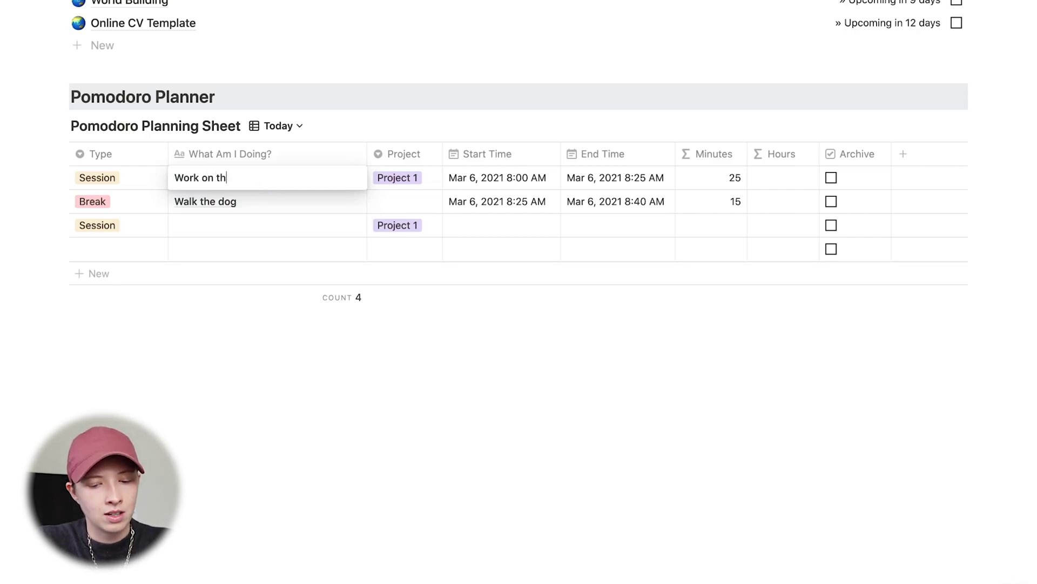
pyautogui.write('e introduction')
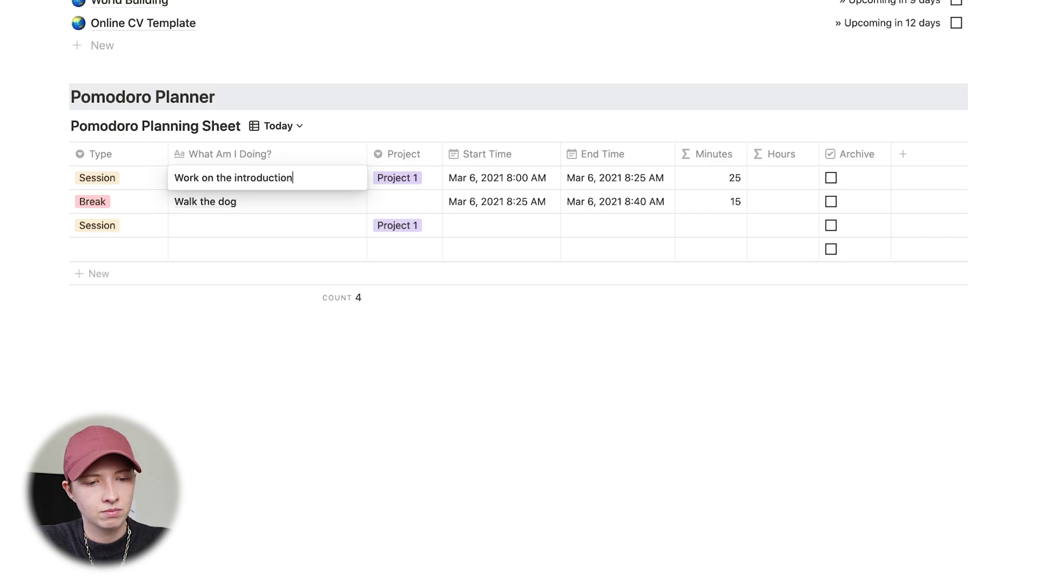
pyautogui.write(' and get')
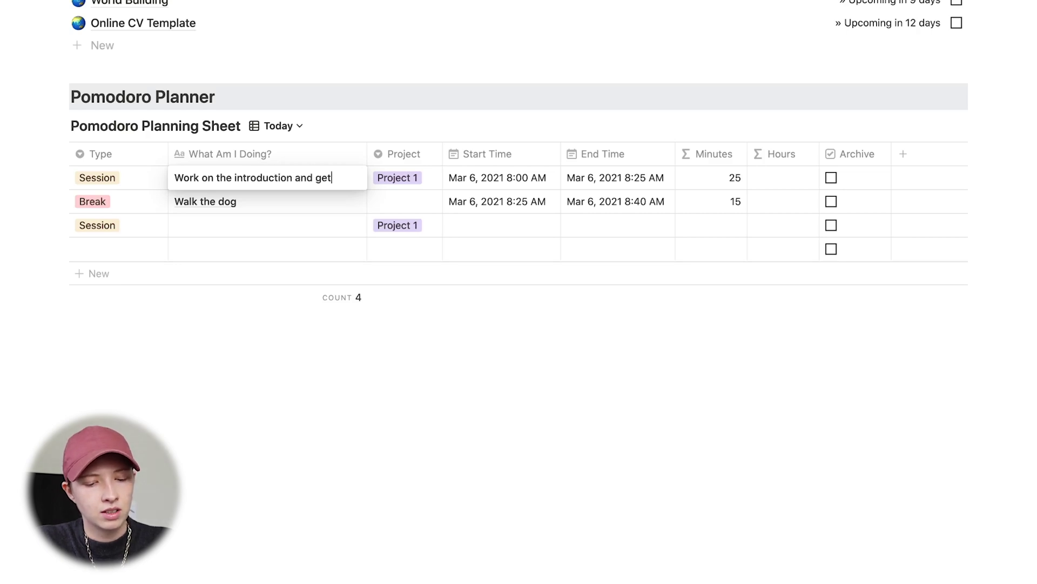
pyautogui.write(' started ')
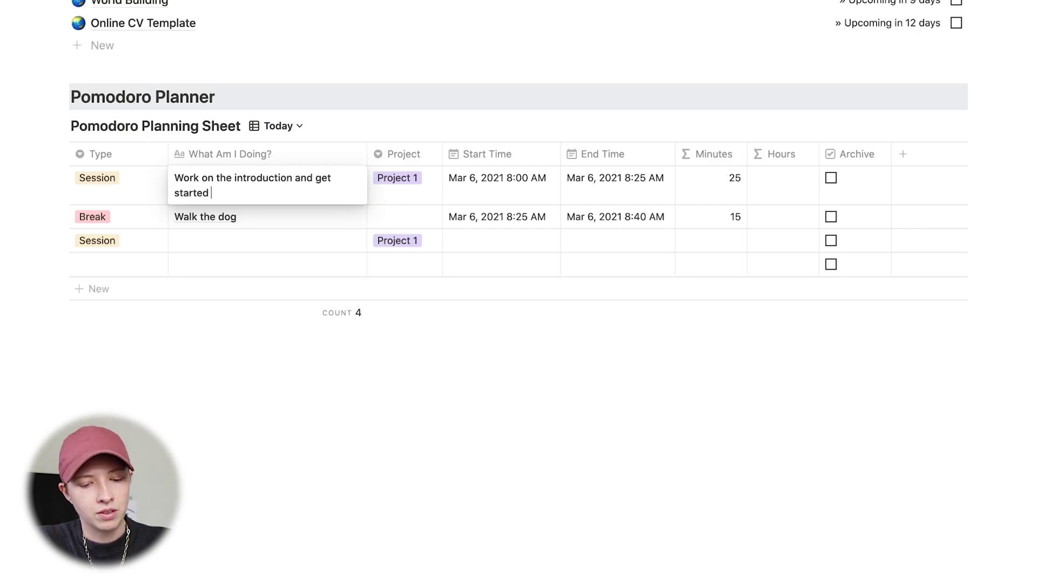
pyautogui.write('with an article.')
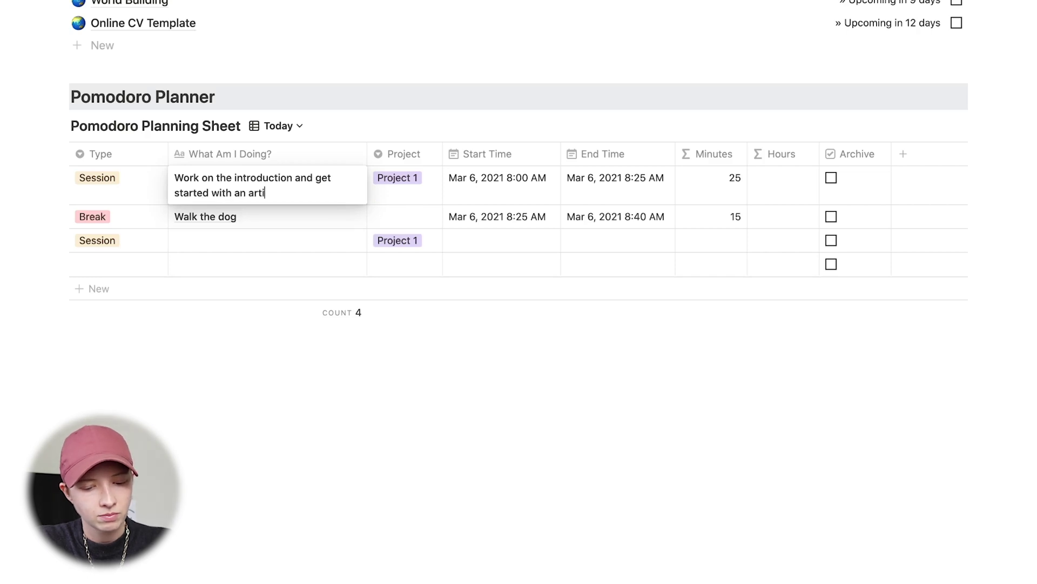
pyautogui.press('Escape')
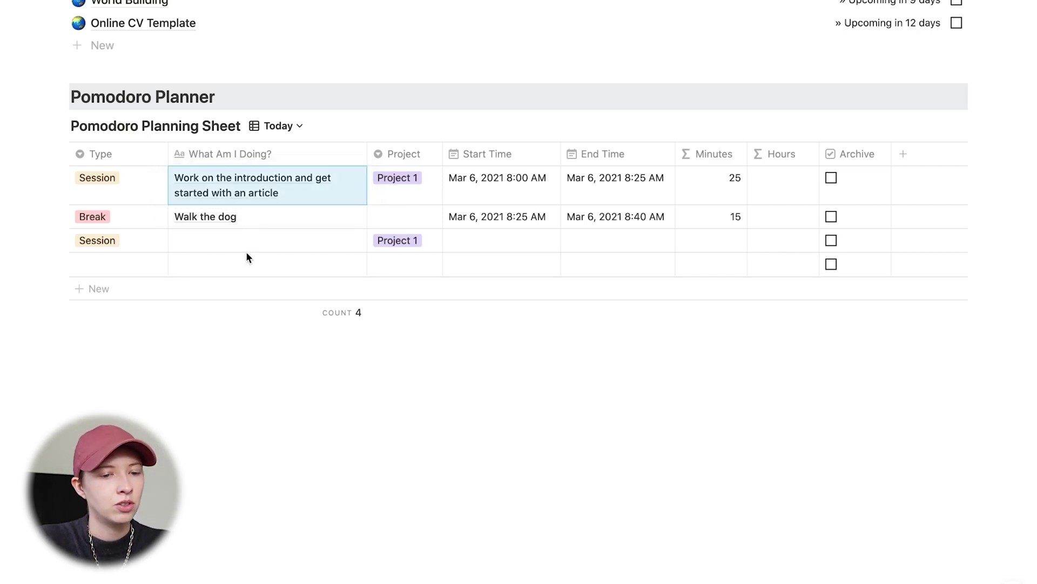
# Enter "Figure out formula" as the third row's What Am I Doing? text.
pyautogui.click(214, 244)
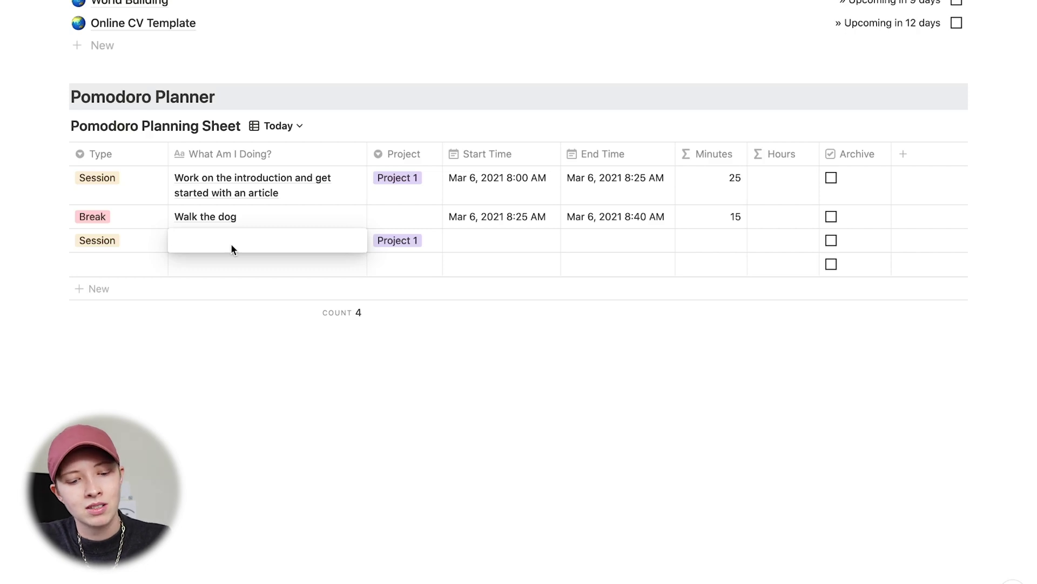
pyautogui.write('Figure out g')
pyautogui.press('BackSpace')
pyautogui.write('formula')
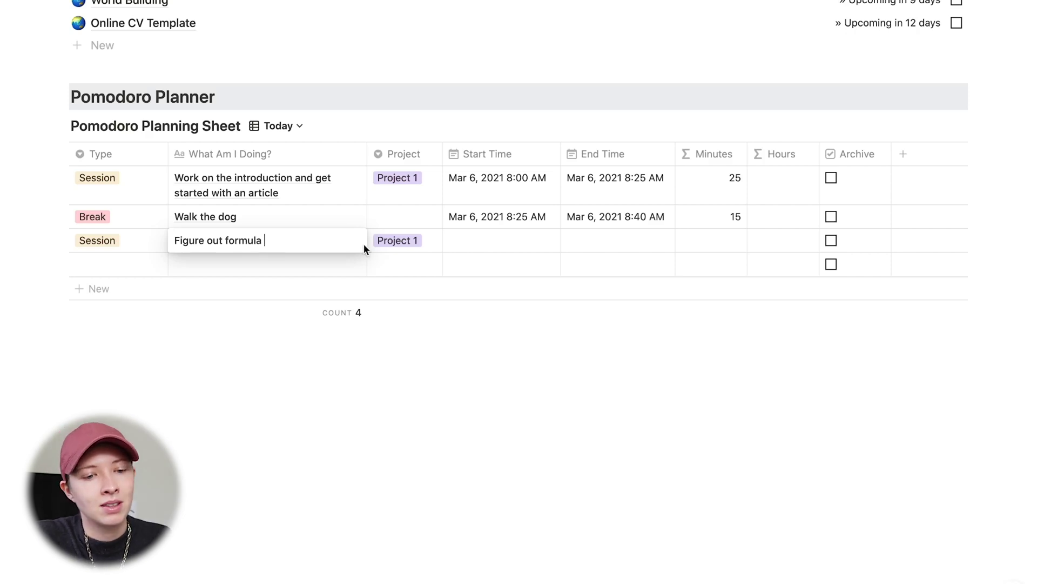
pyautogui.press('Escape')
# Set the third row's Start Time to Mar 6, 2021 9:00 AM and its End Time to Mar 6, 2021 9:35 AM, both with time included.
pyautogui.click(545, 239)
pyautogui.press('BackSpace')
pyautogui.press('BackSpace')
pyautogui.write('9:00 AM')
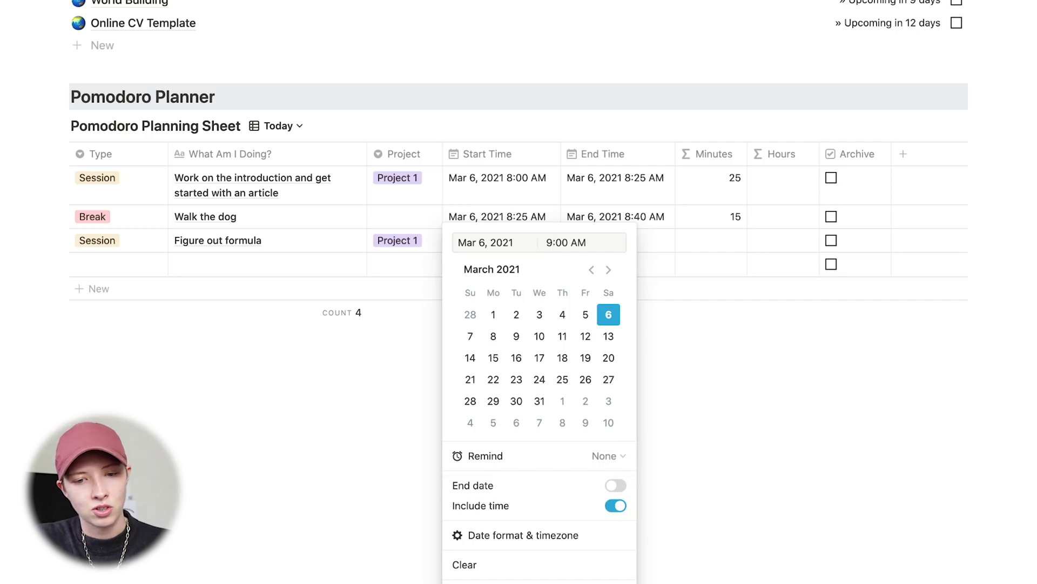
pyautogui.press('Return')
pyautogui.click(662, 246)
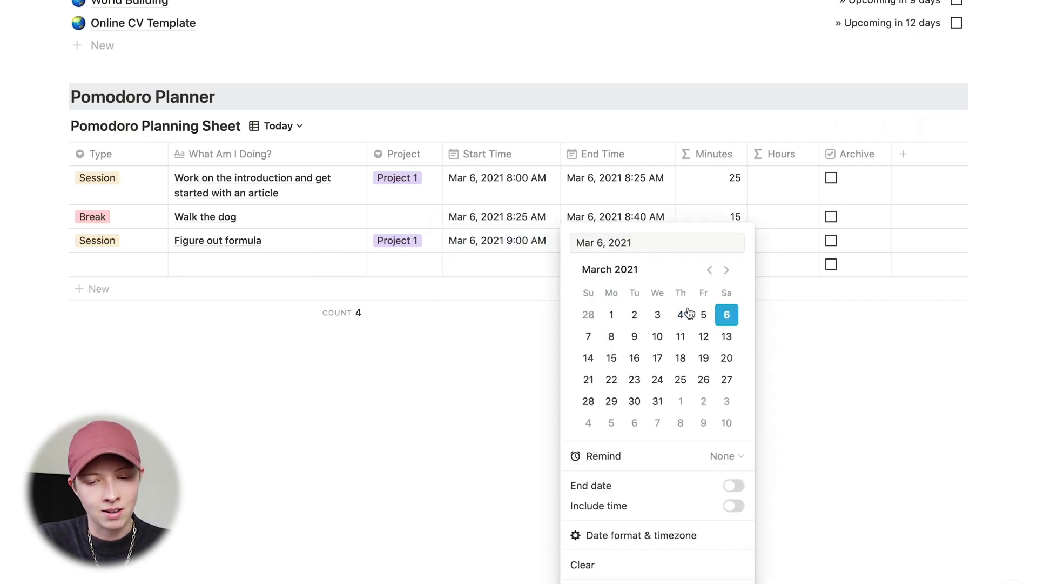
pyautogui.click(734, 505)
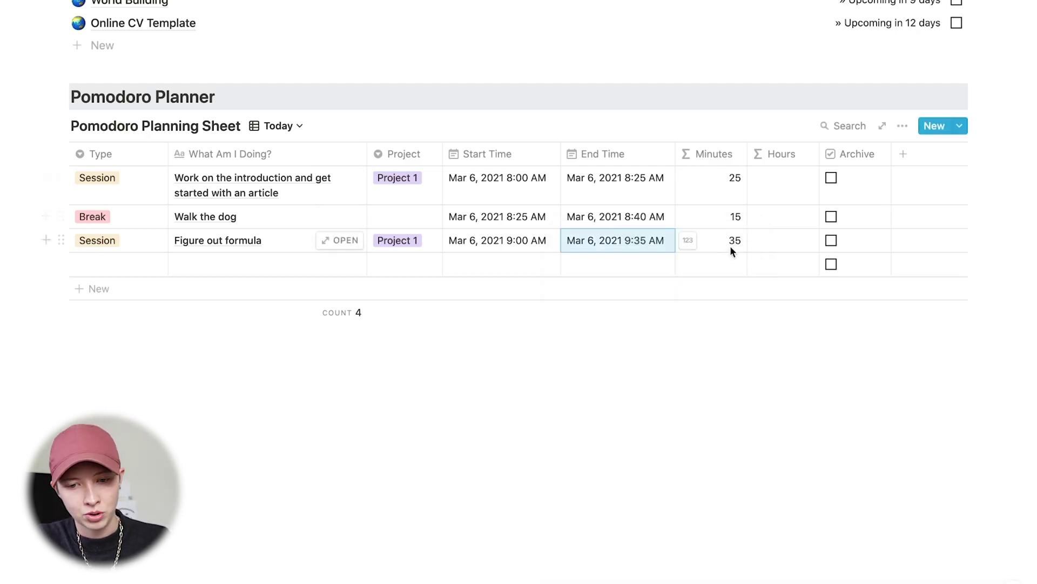
# Start the Hours formula with an if condition testing whether prop("Type") == "Session".
pyautogui.click(770, 184)
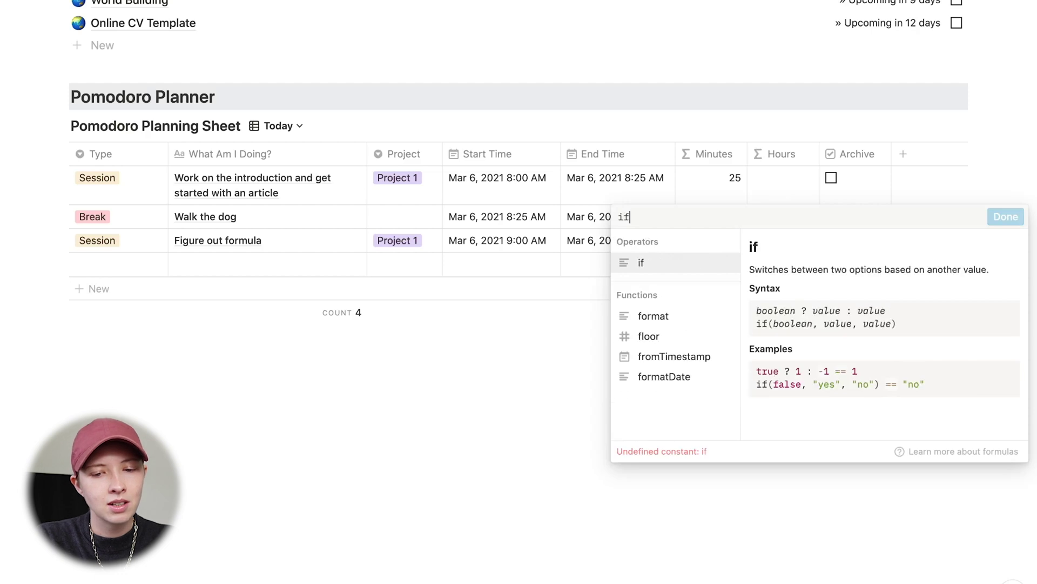
pyautogui.write('(pro')
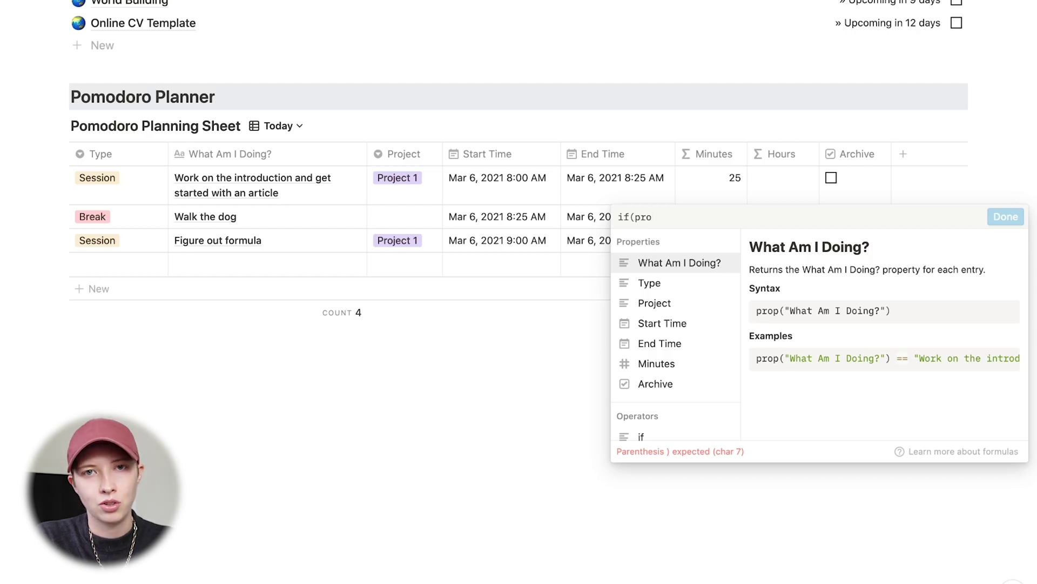
pyautogui.write('p')
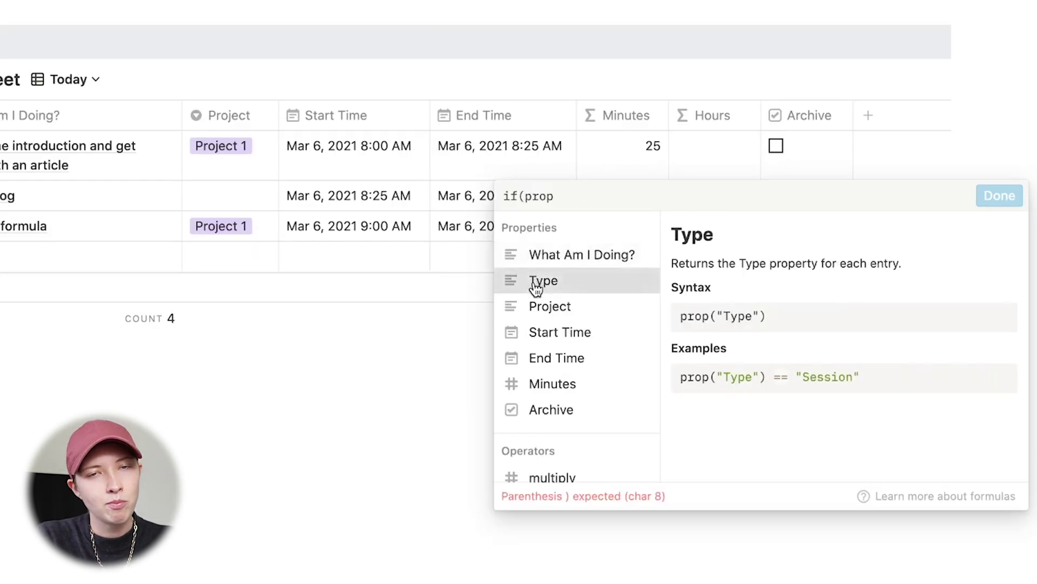
pyautogui.click(536, 286)
pyautogui.write('==')
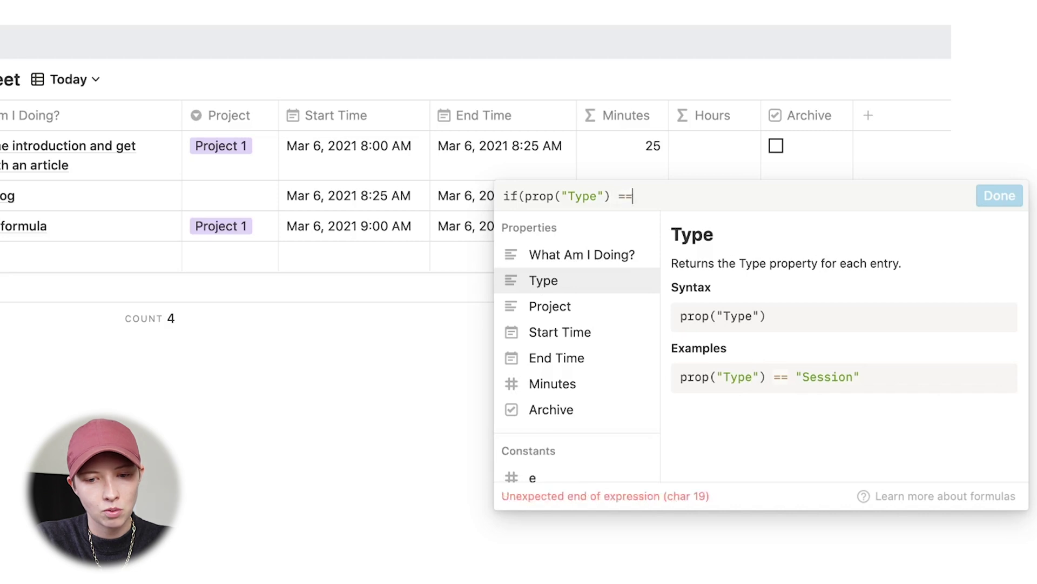
pyautogui.write(' "Session", ')
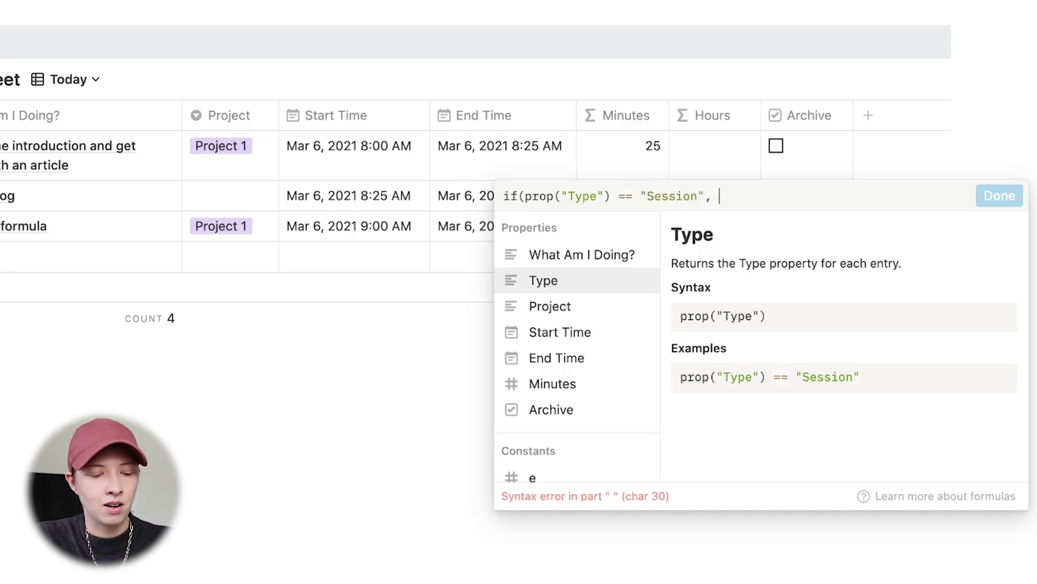
# Add dateBetween(prop("End Time"), prop("Start Time"), "minutes") / 60 as the result for sessions in the Hours formula.
pyautogui.write('dateBe')
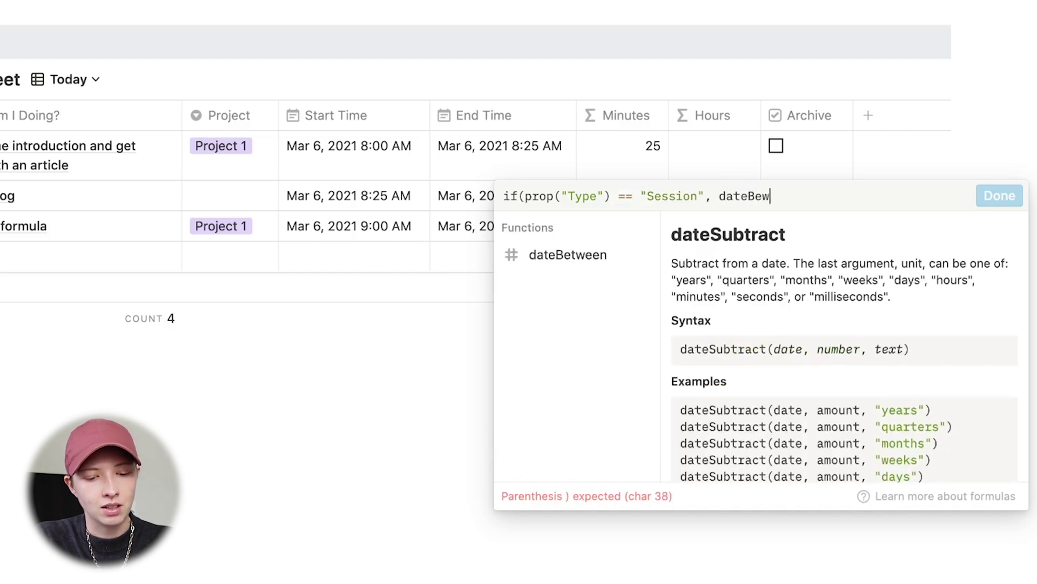
pyautogui.write('twee')
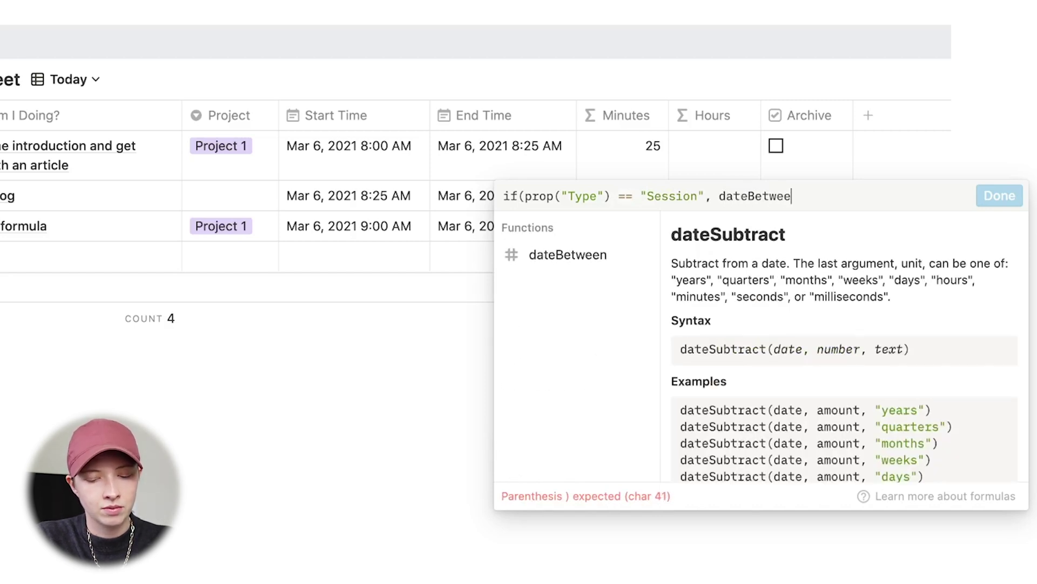
pyautogui.write('n(prop')
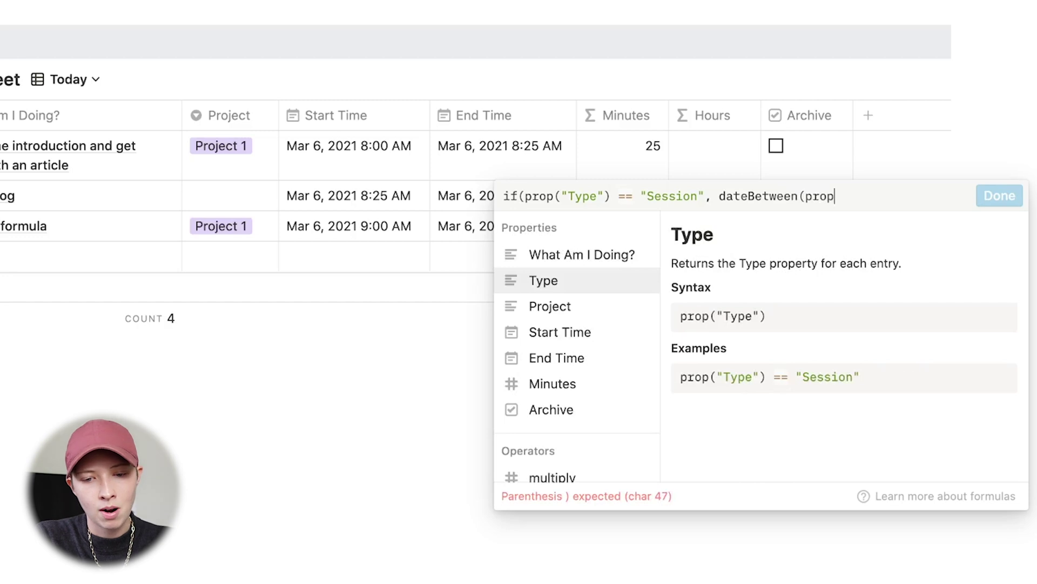
pyautogui.click(564, 362)
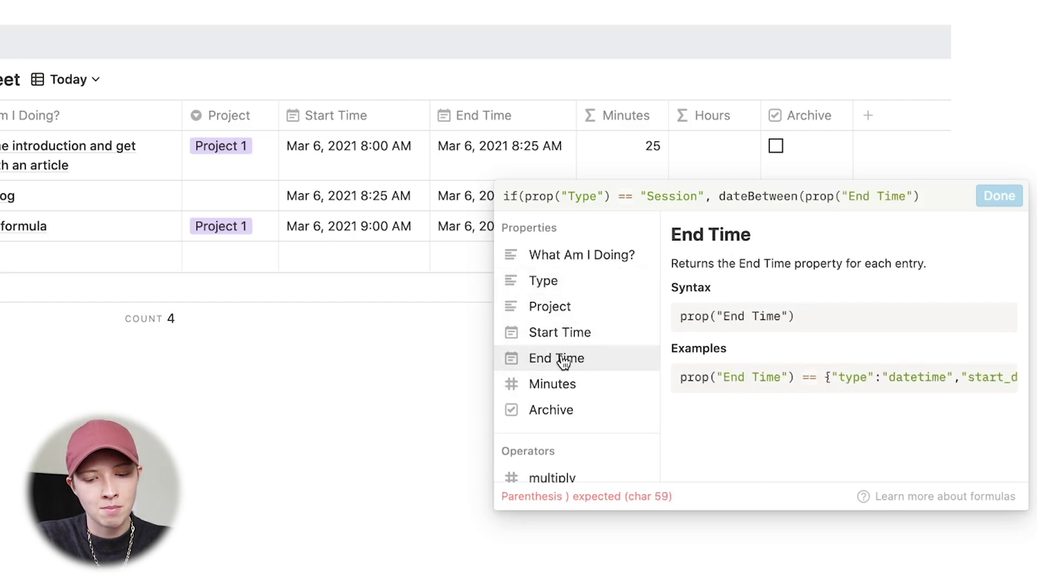
pyautogui.write(', ')
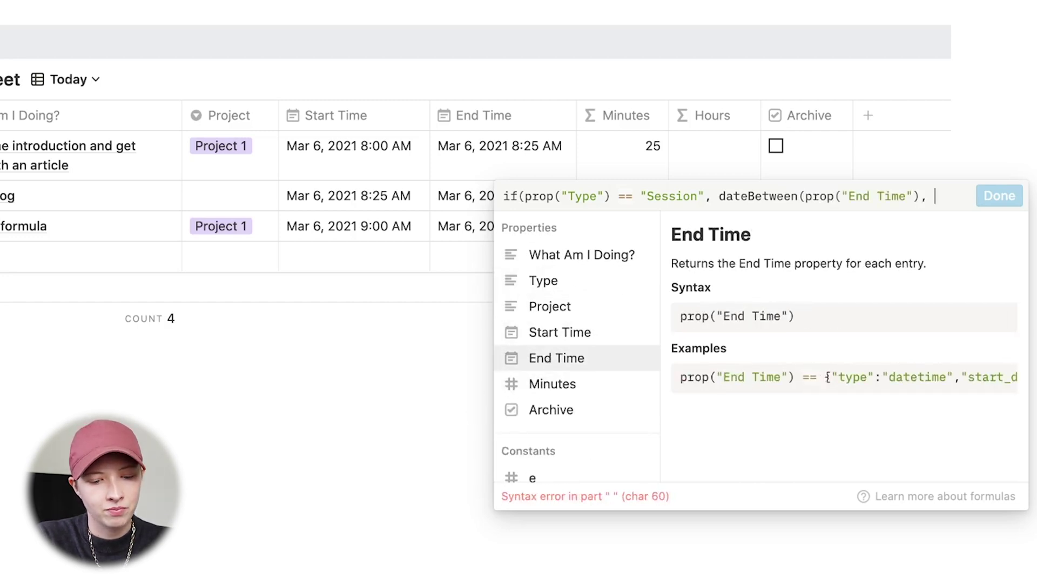
pyautogui.write('prop')
pyautogui.click(546, 333)
pyautogui.write(', "')
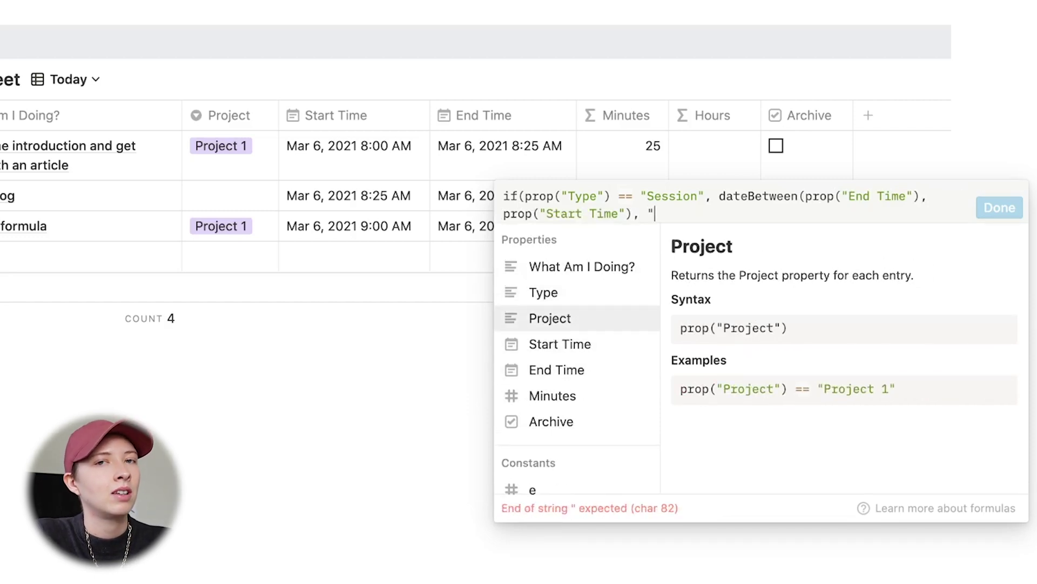
pyautogui.write('min')
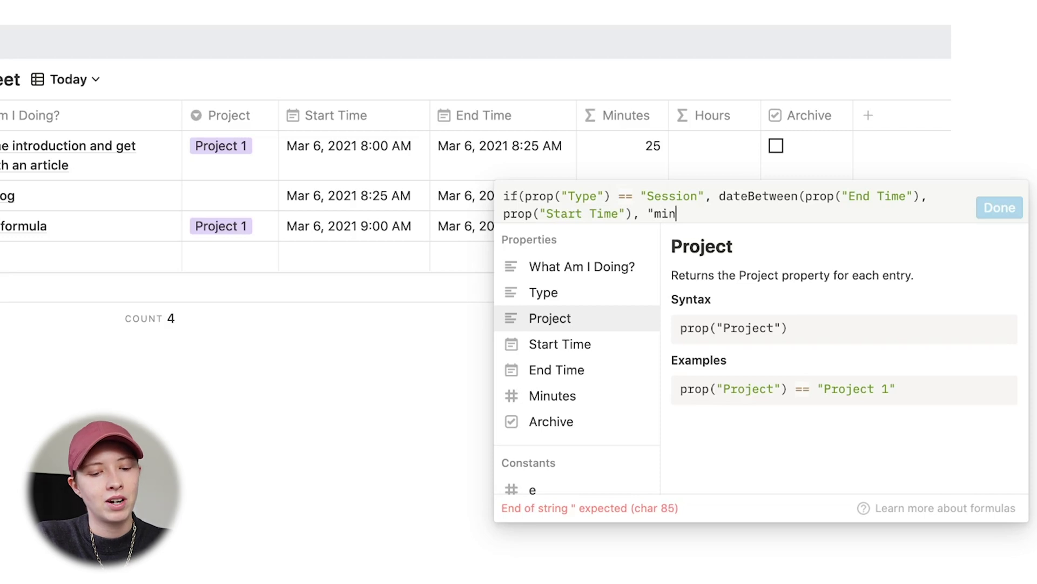
pyautogui.write('utes")')
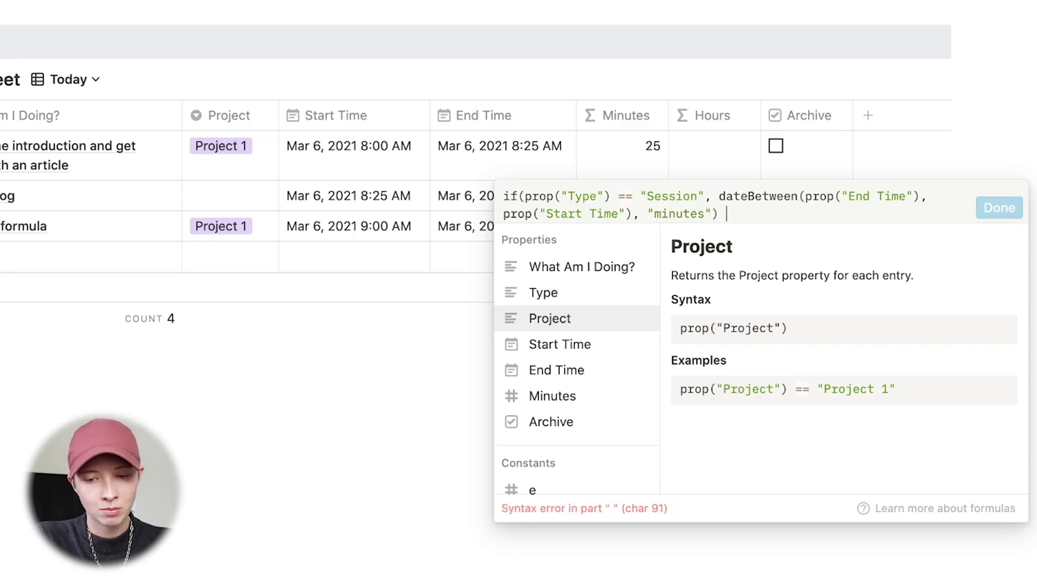
pyautogui.write(' / 60')
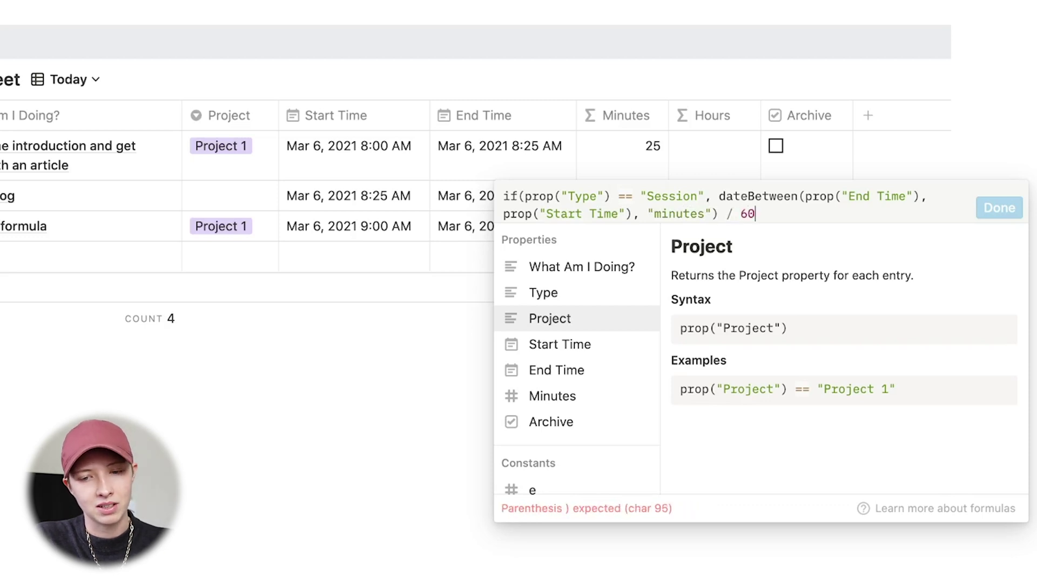
pyautogui.write(',')
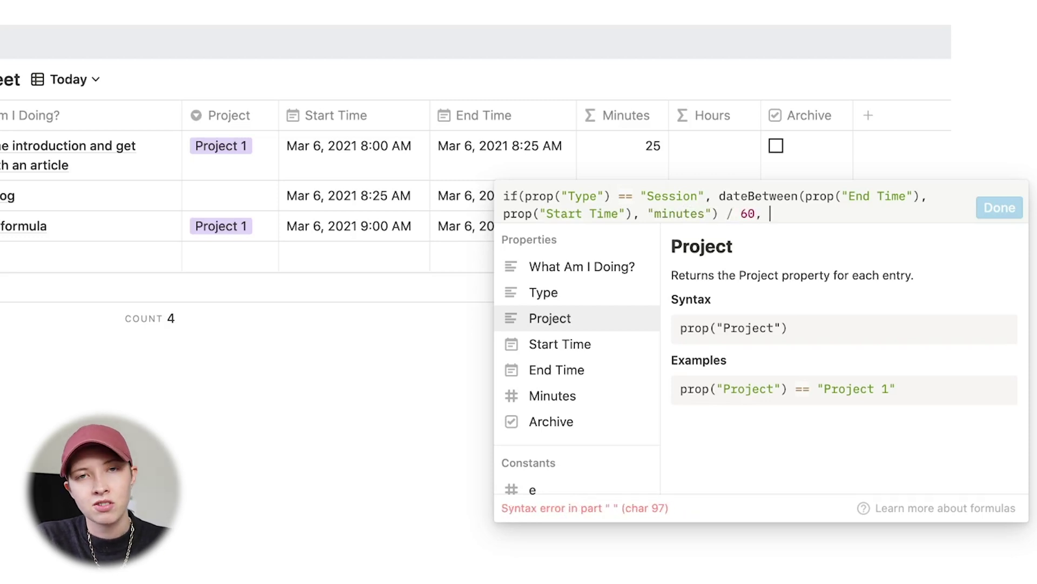
# Close the if function with an empty string "" as the result for rows that are not sessions.
pyautogui.click(647, 196)
pyautogui.moveTo(712, 195); pyautogui.dragTo(749, 211)
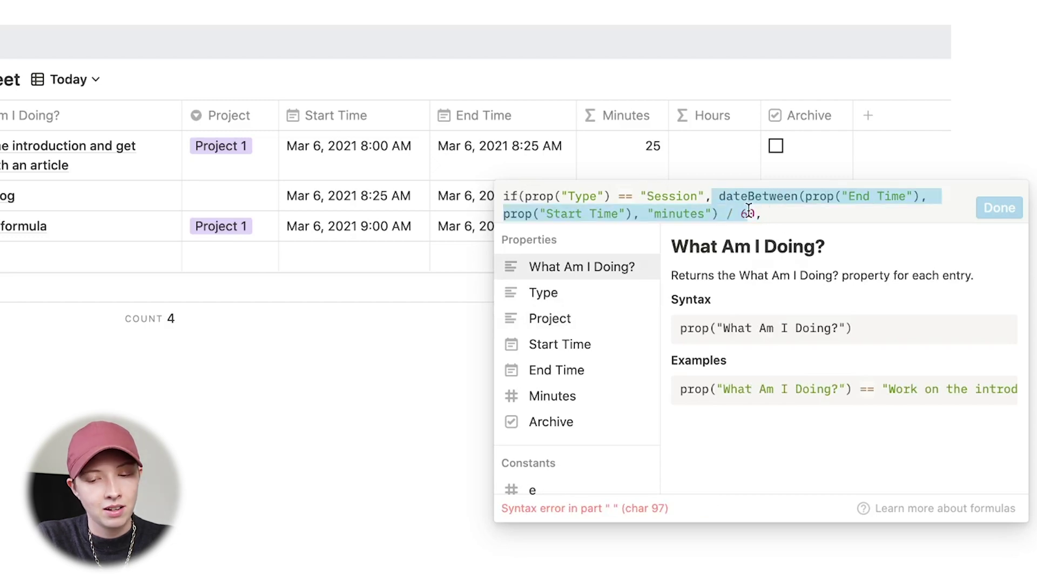
pyautogui.click(793, 211)
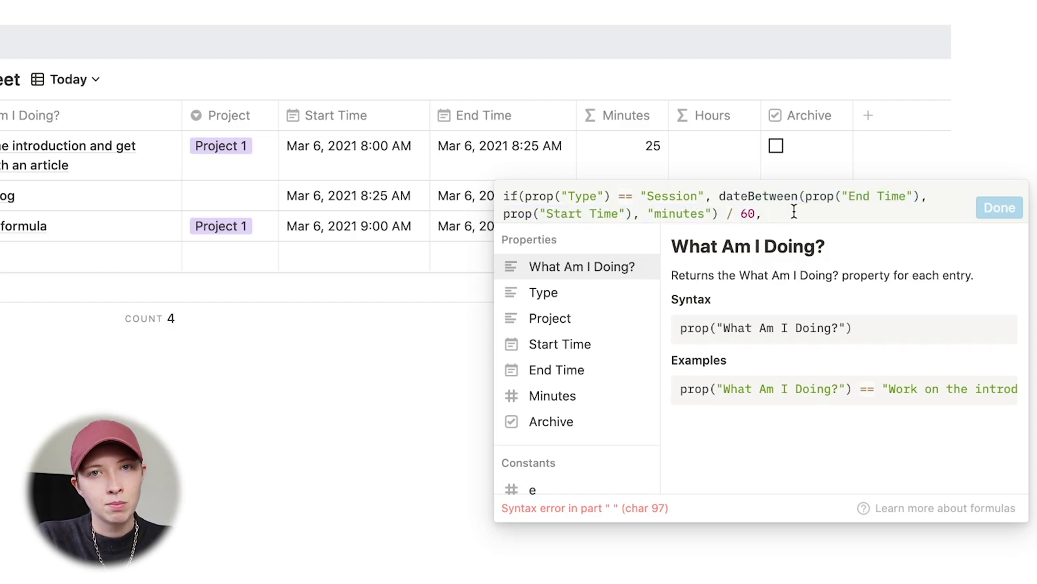
pyautogui.write('"")')
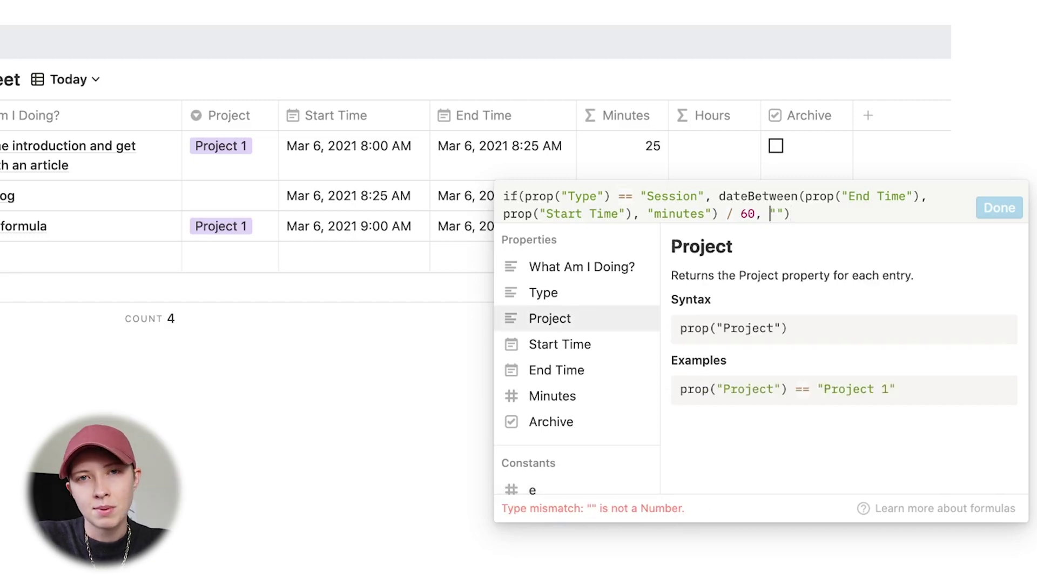
# Wrap the empty string in toNumber() and save the Hours formula.
pyautogui.write('to')
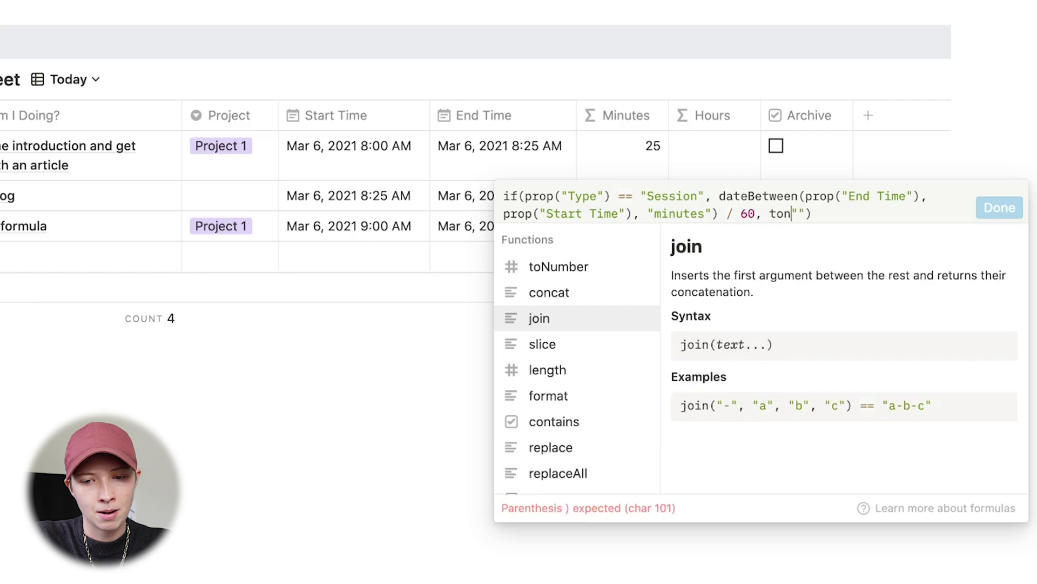
pyautogui.write('Number')
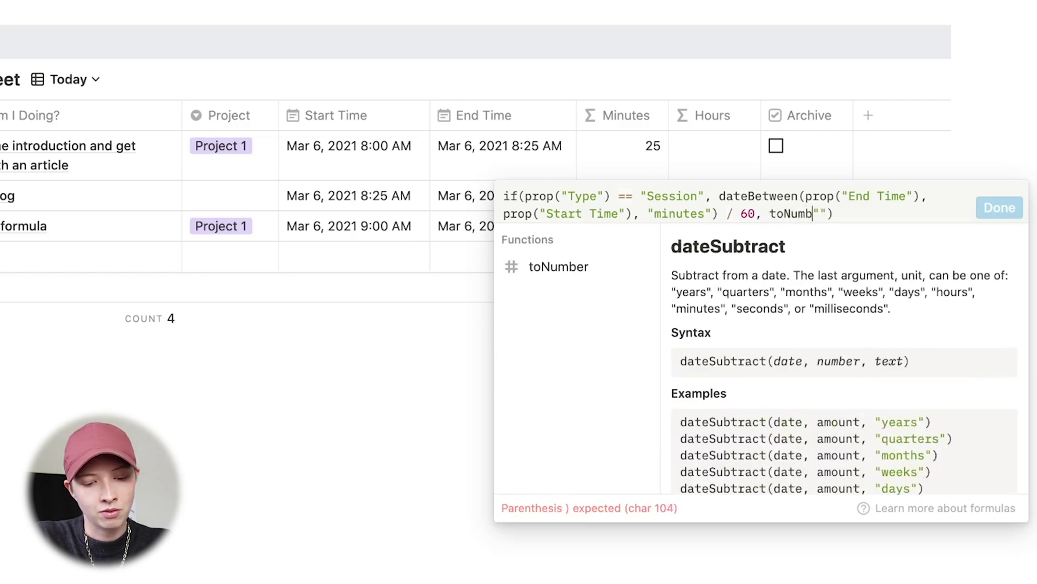
pyautogui.write('(')
pyautogui.press('Right')
pyautogui.press('Right')
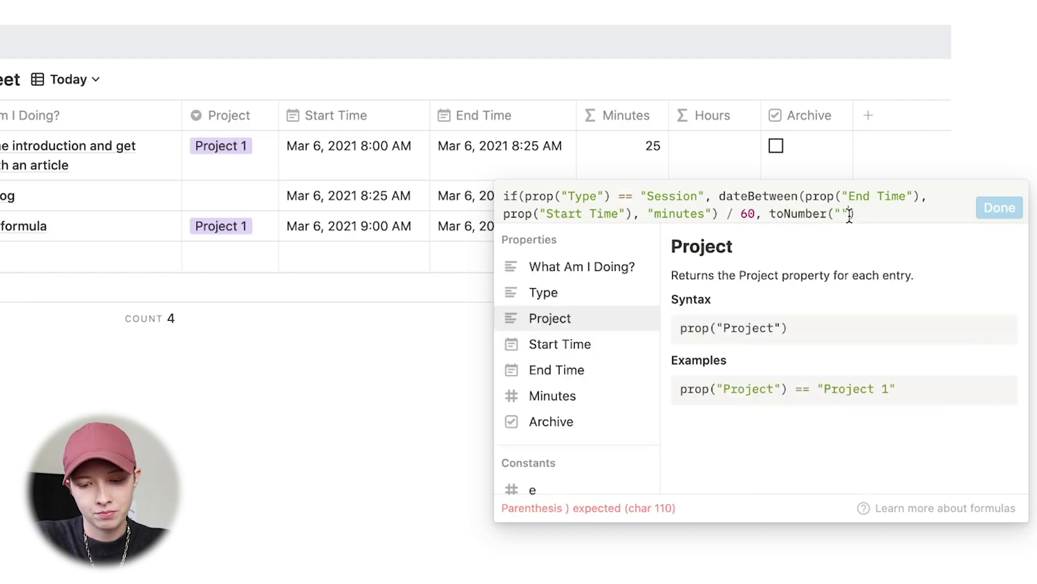
pyautogui.write(')')
pyautogui.click(1000, 208)
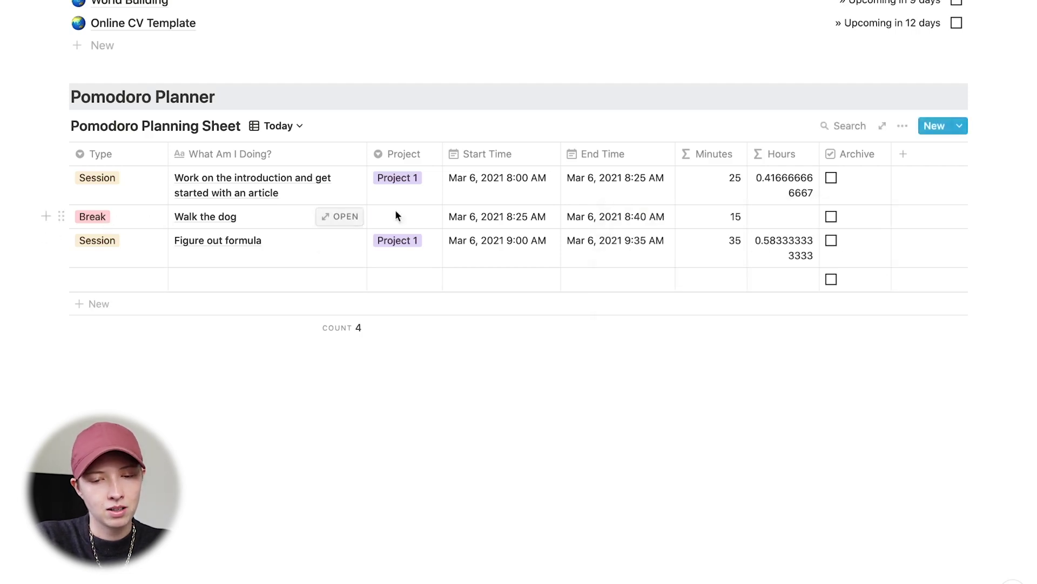
pyautogui.click(794, 191)
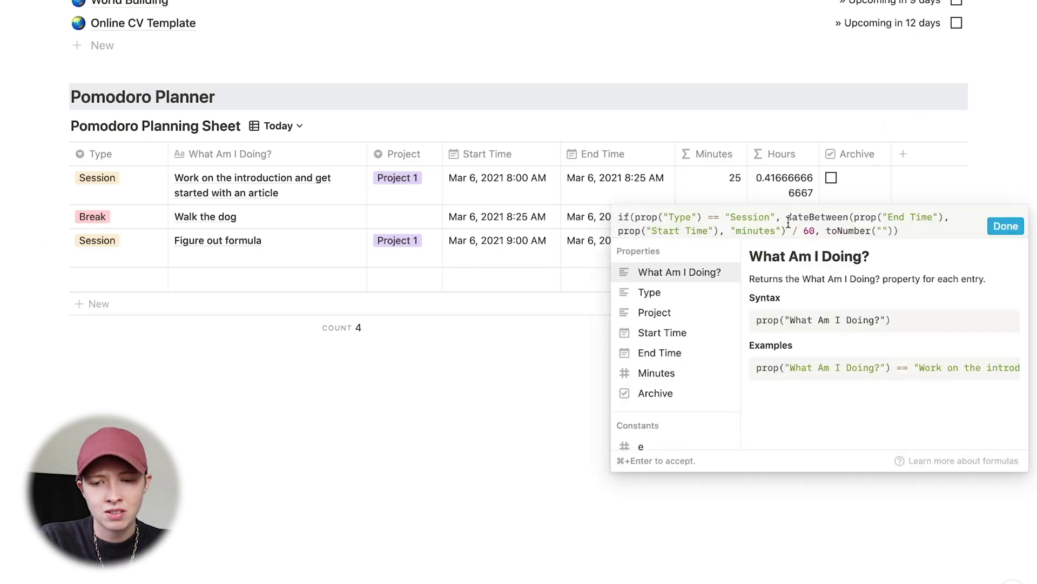
pyautogui.click(766, 230)
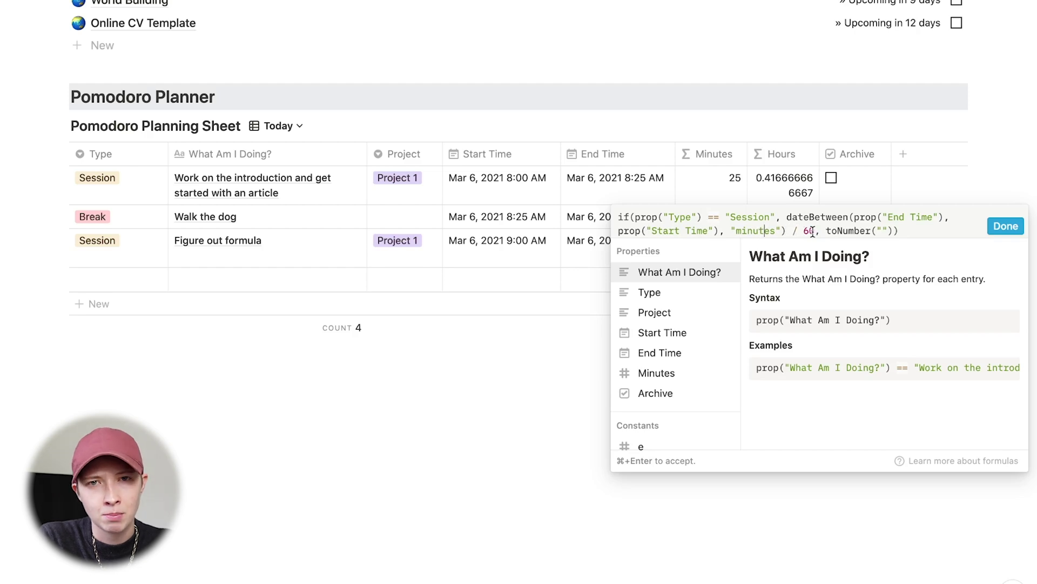
pyautogui.click(994, 227)
pyautogui.moveTo(818, 149); pyautogui.dragTo(861, 150)
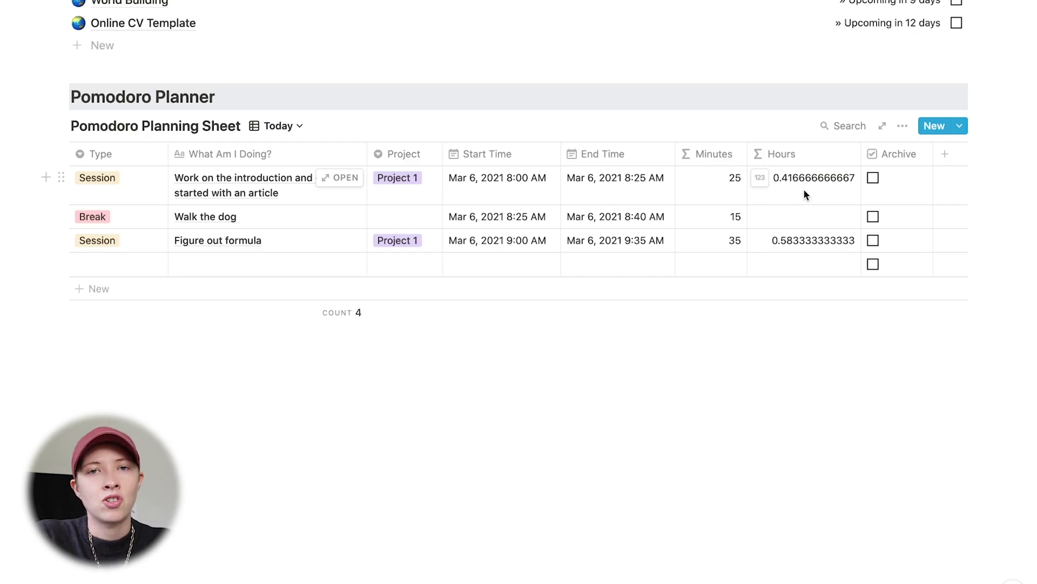
pyautogui.moveTo(861, 153); pyautogui.dragTo(821, 151)
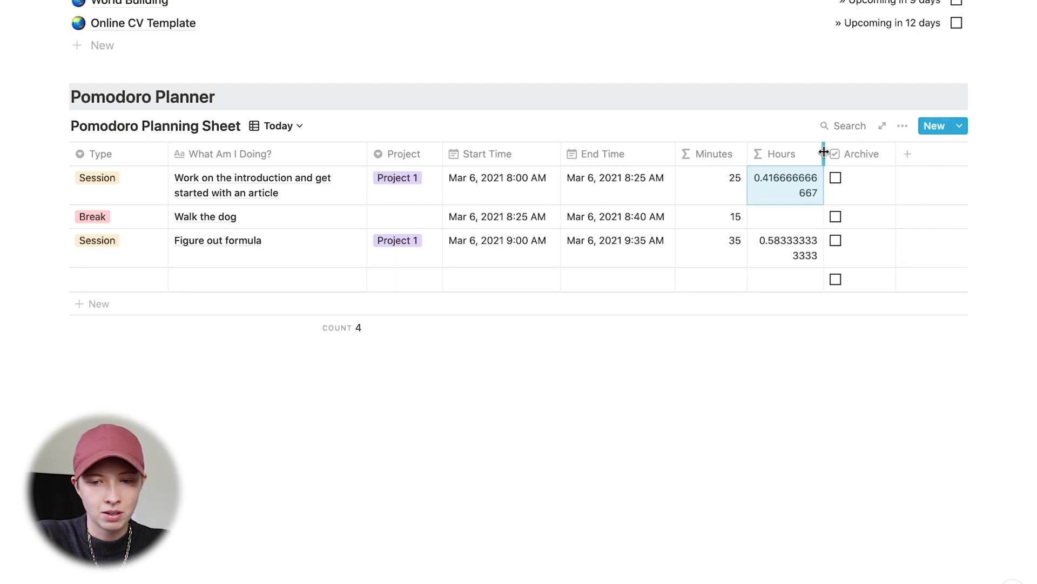
# Wrap the dateBetween expression divided by 60 in a round() function within the Hours formula.
pyautogui.click(803, 195)
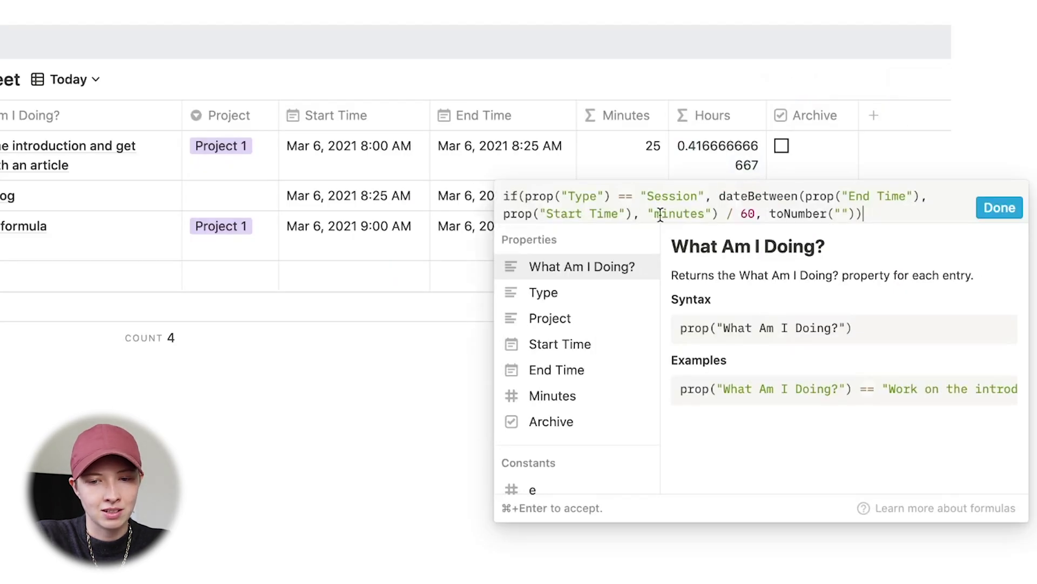
pyautogui.click(719, 197)
pyautogui.write('roun')
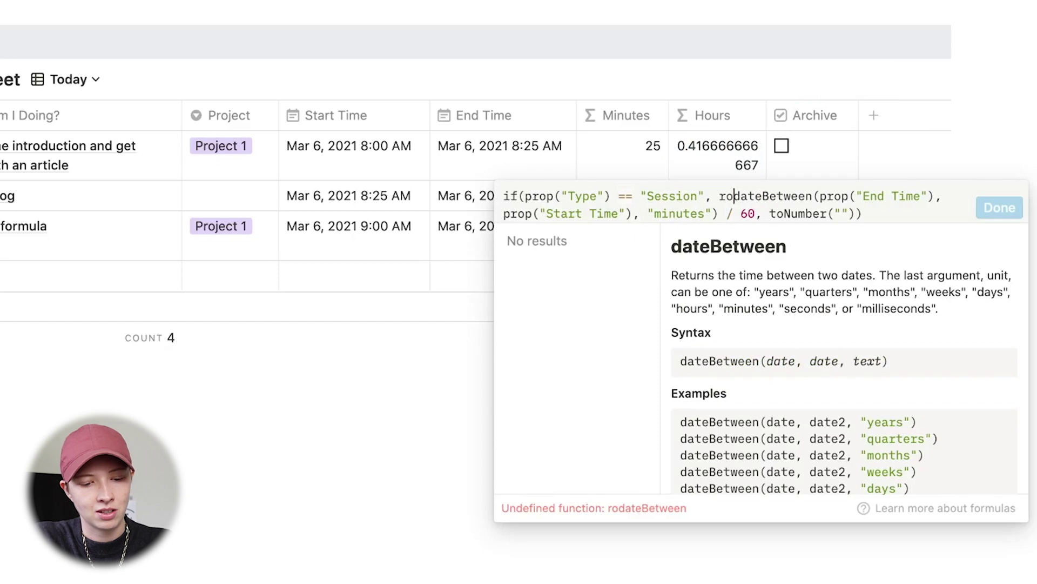
pyautogui.write('d')
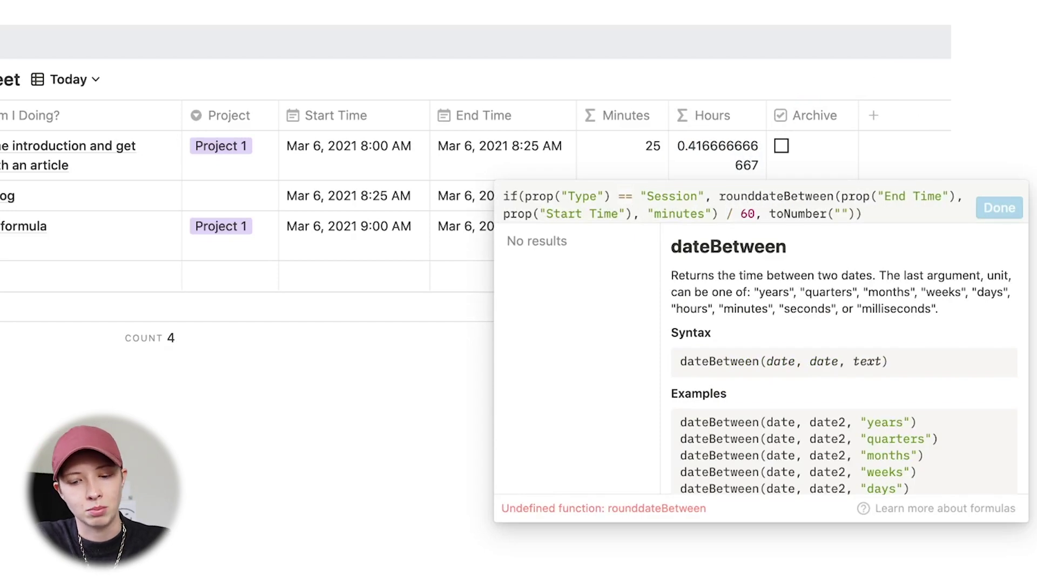
pyautogui.write('(')
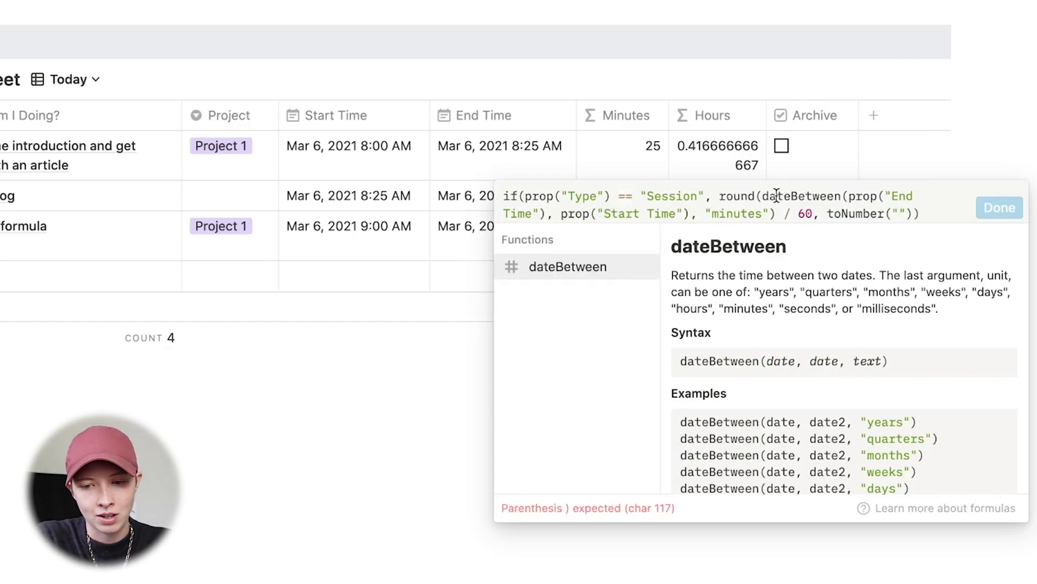
pyautogui.click(813, 215)
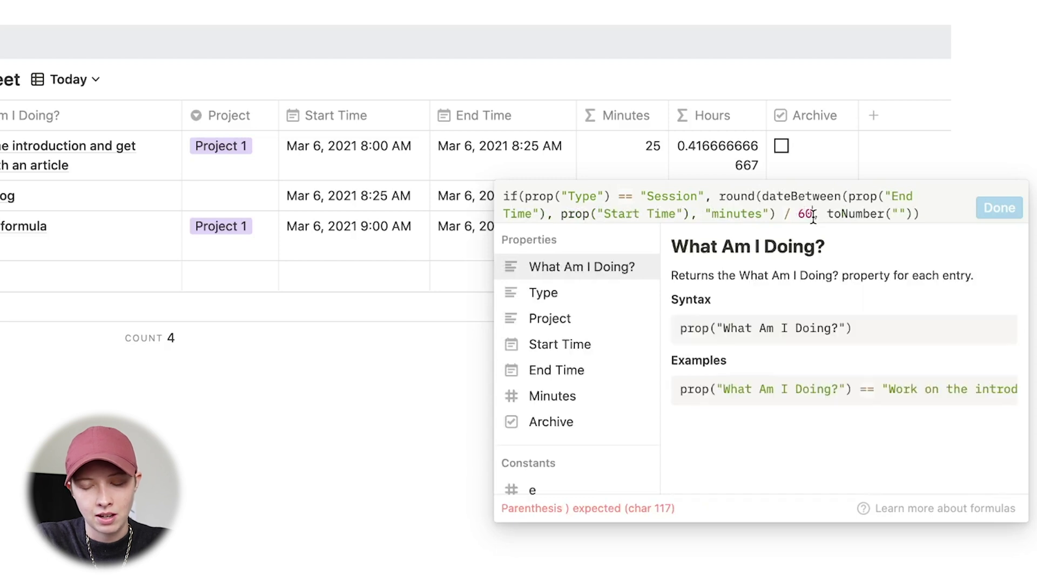
pyautogui.write(')')
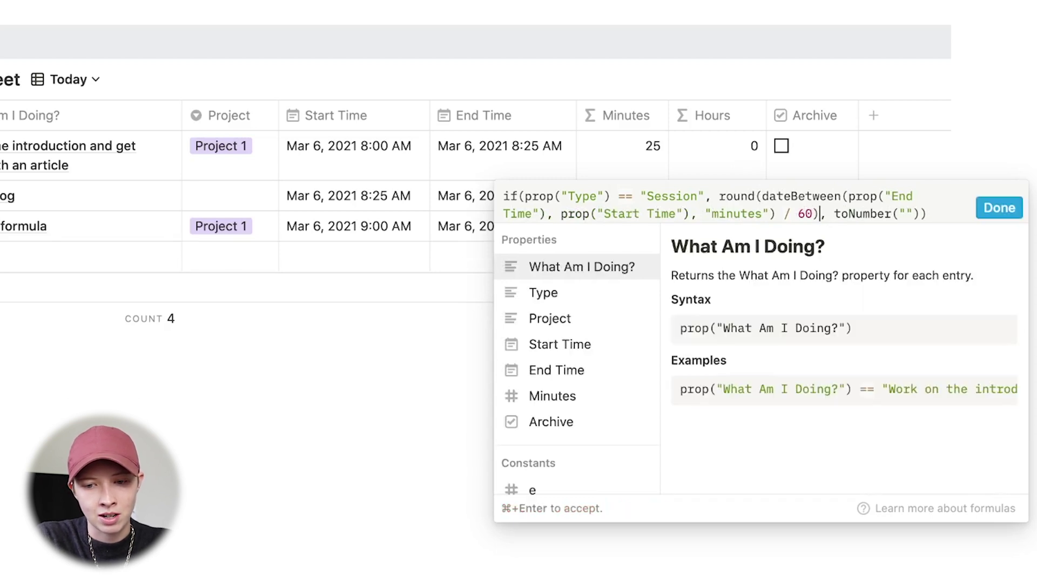
# Multiply by 100 inside the Hours formula's round() and divide the rounded result by 100, save it, and slightly narrow the Hours column.
pyautogui.click(762, 197)
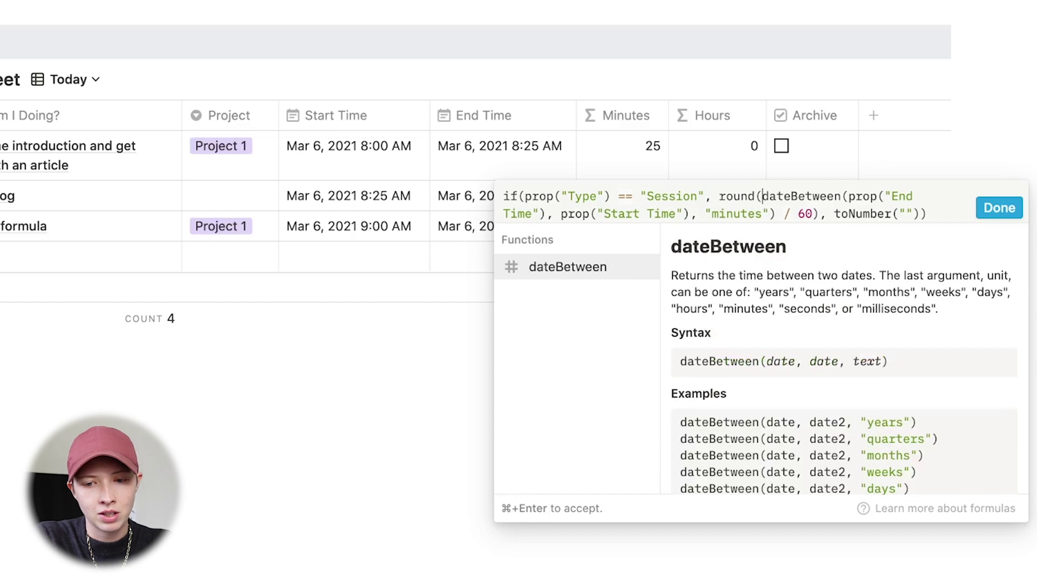
pyautogui.write('100 ')
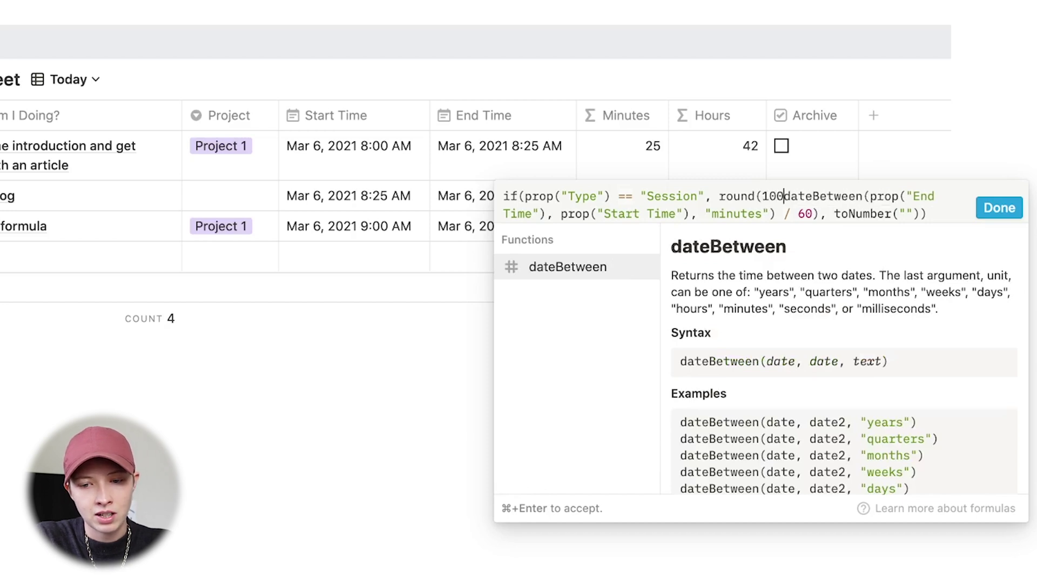
pyautogui.write('*')
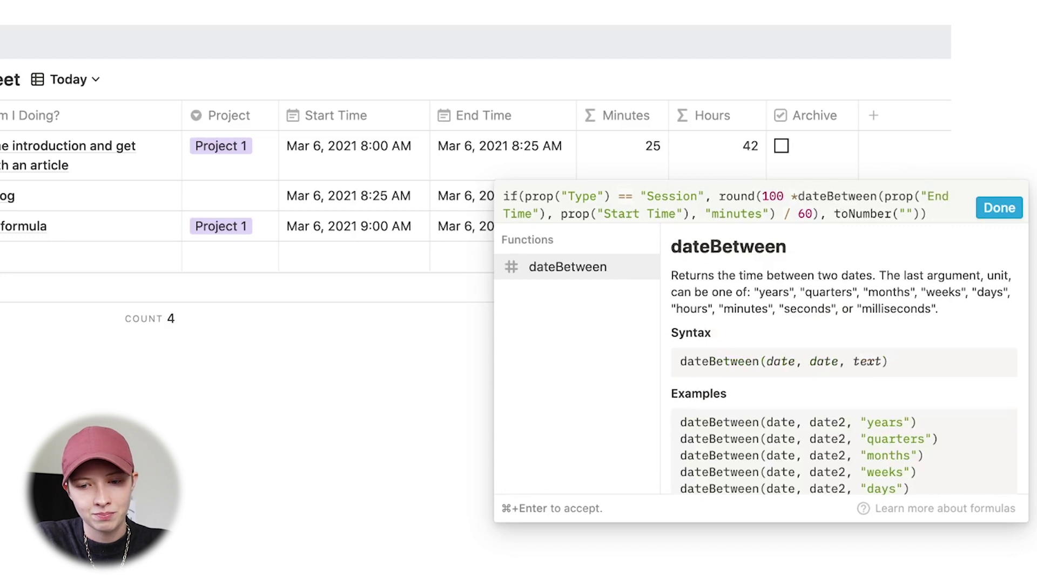
pyautogui.click(820, 215)
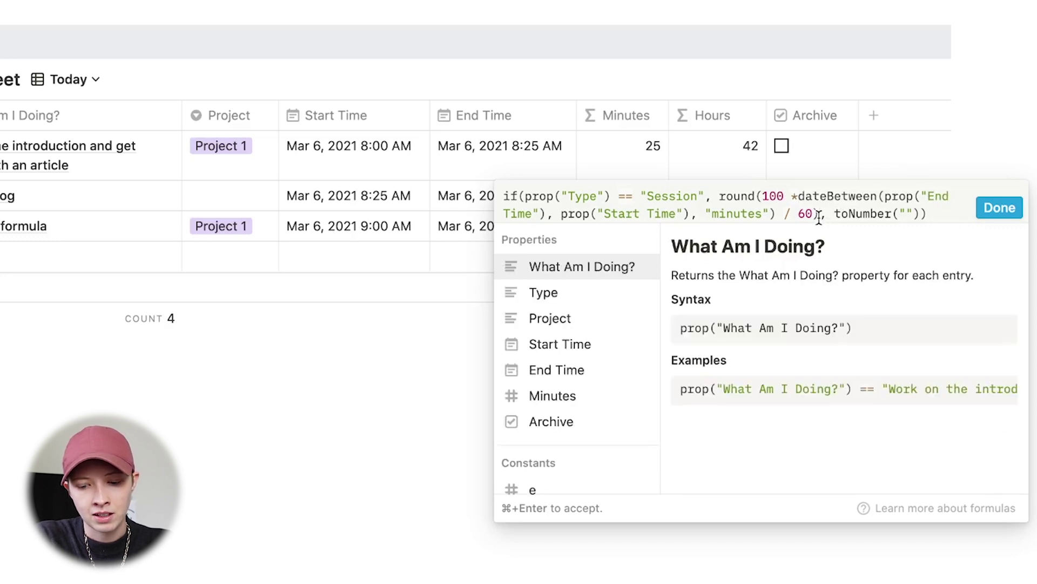
pyautogui.write('/ 100')
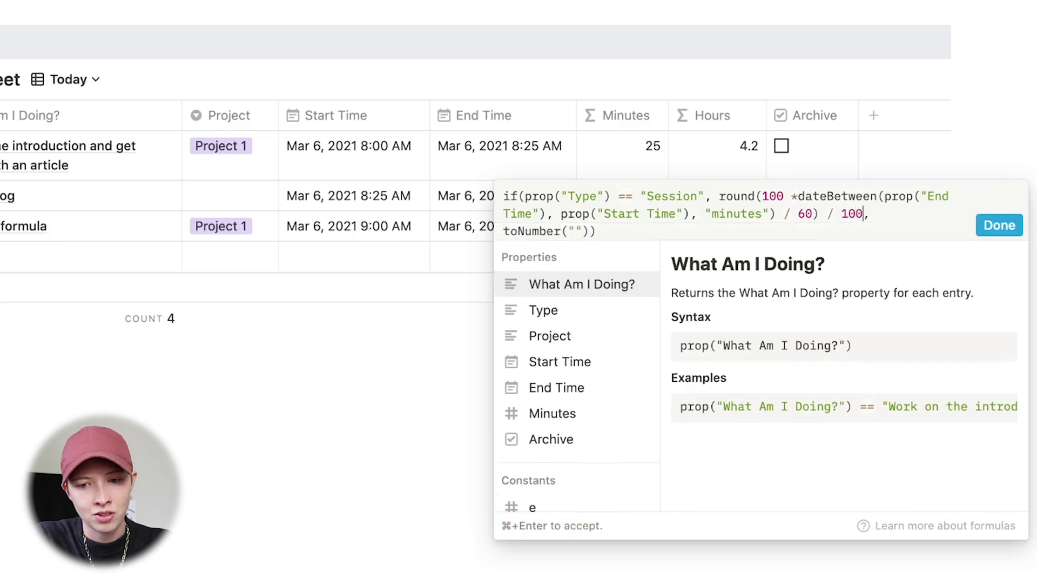
pyautogui.moveTo(867, 215); pyautogui.dragTo(715, 199)
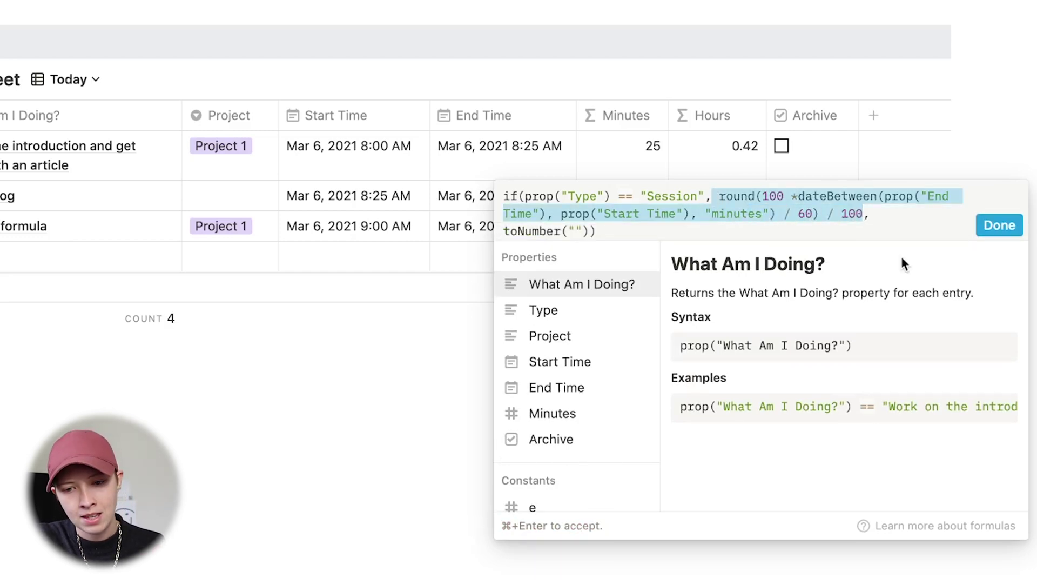
pyautogui.click(999, 225)
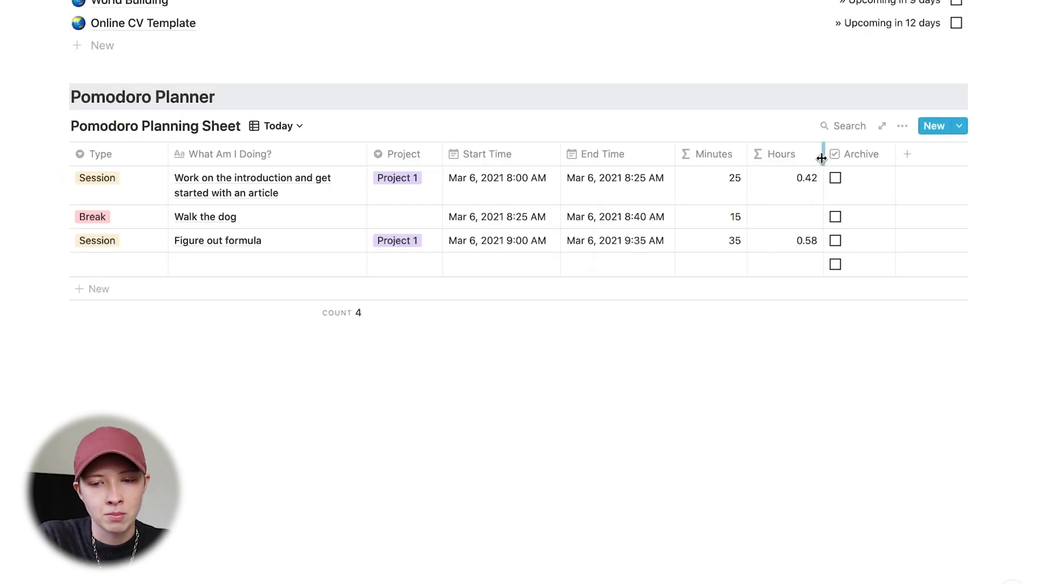
pyautogui.moveTo(822, 157); pyautogui.dragTo(818, 157)
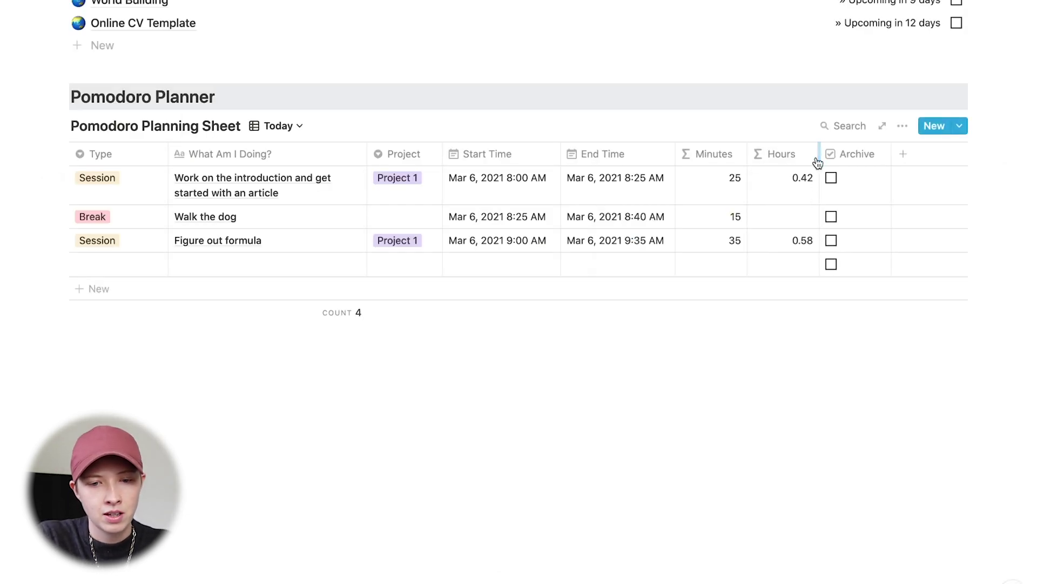
# Test the Hours formula by setting the first session's End Time to 9:25 AM, and undo the change.
pyautogui.click(633, 181)
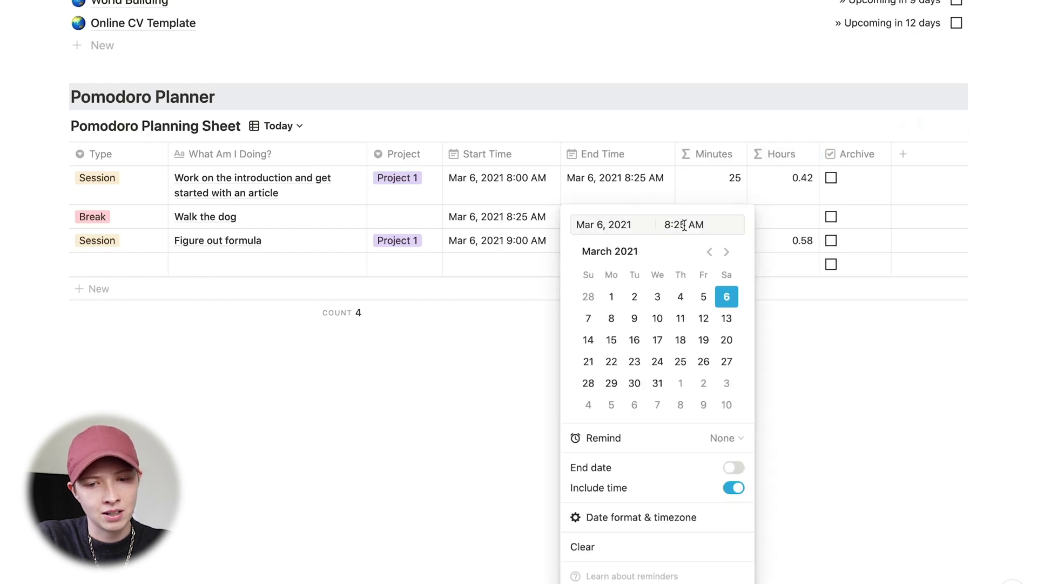
pyautogui.write('9')
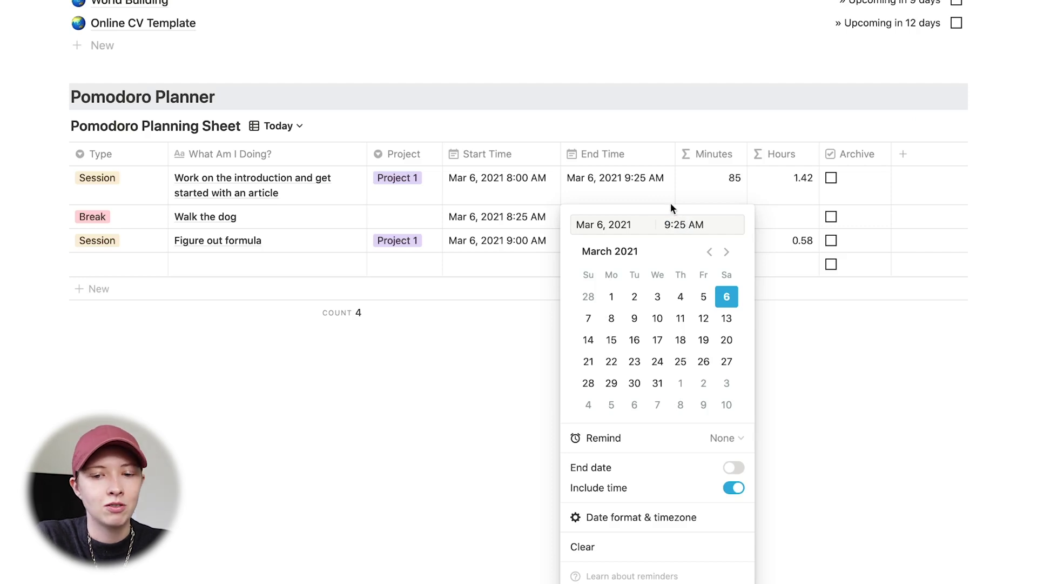
pyautogui.press('Return')
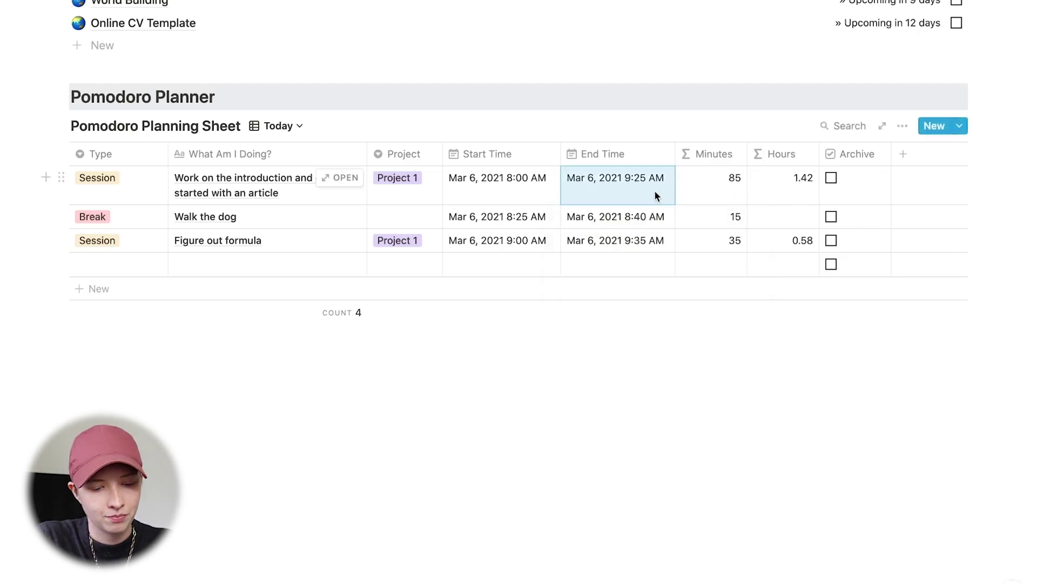
pyautogui.hotkey('ctrl', 'z')
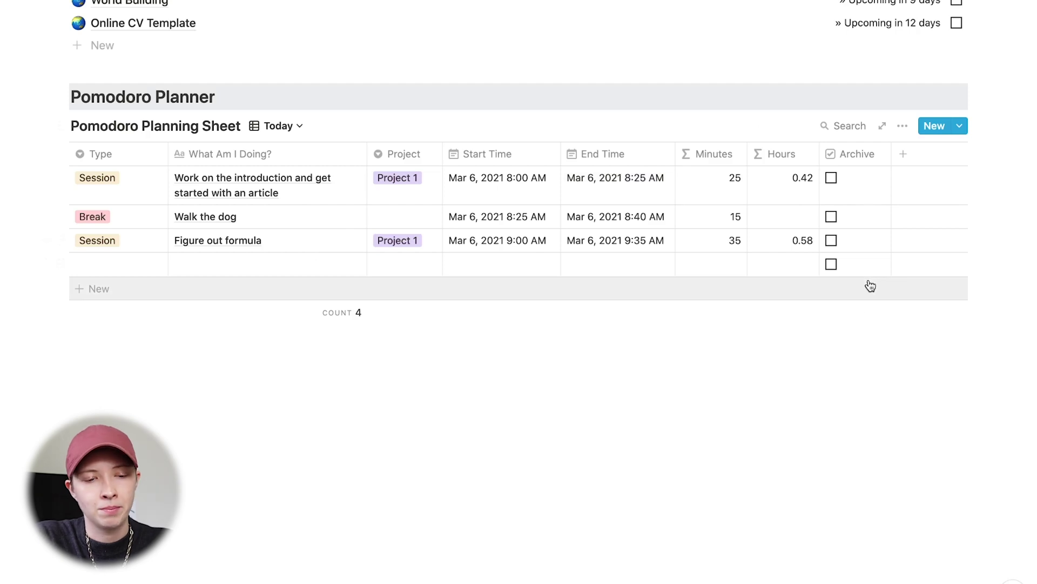
pyautogui.click(429, 413)
pyautogui.press('BackSpace')
pyautogui.press('BackSpace')
pyautogui.press('BackSpace')
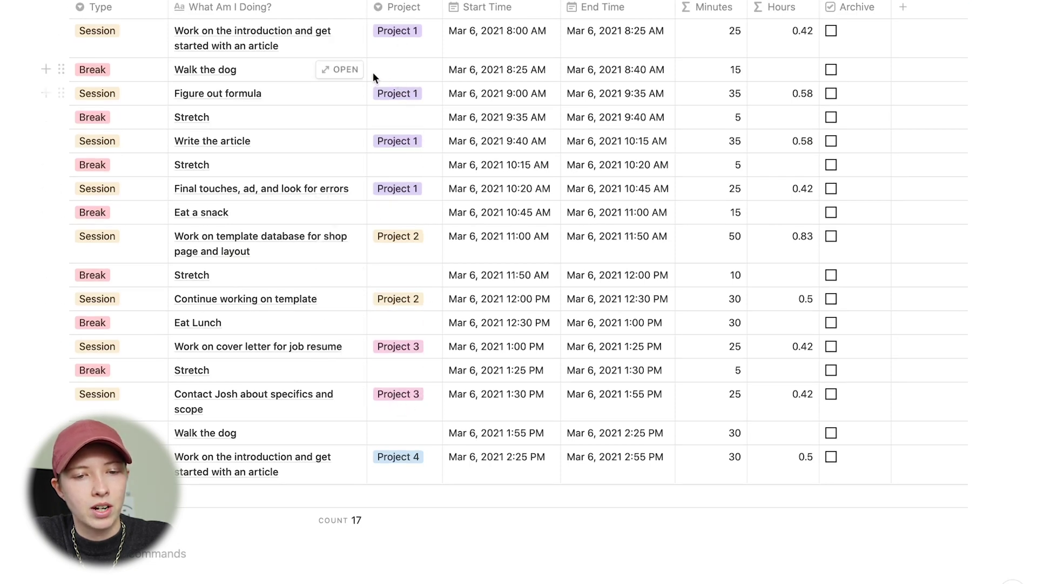
# Insert a linked database of the Pomodoro Planning Sheet in the empty line below the Today table.
pyautogui.scroll(-4, 342, 378)
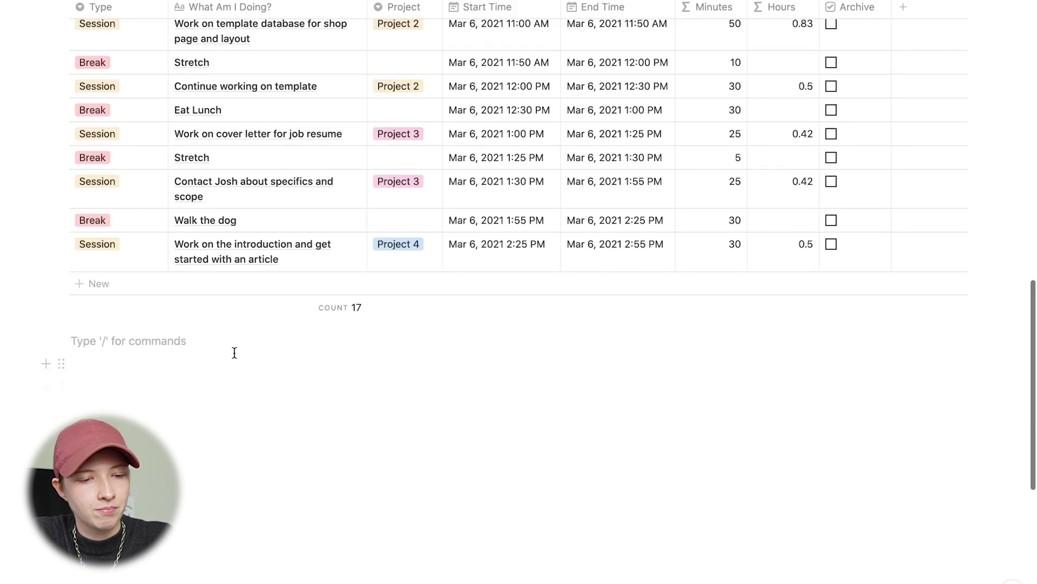
pyautogui.scroll(5, 106, 361)
pyautogui.scroll(-5, 106, 361)
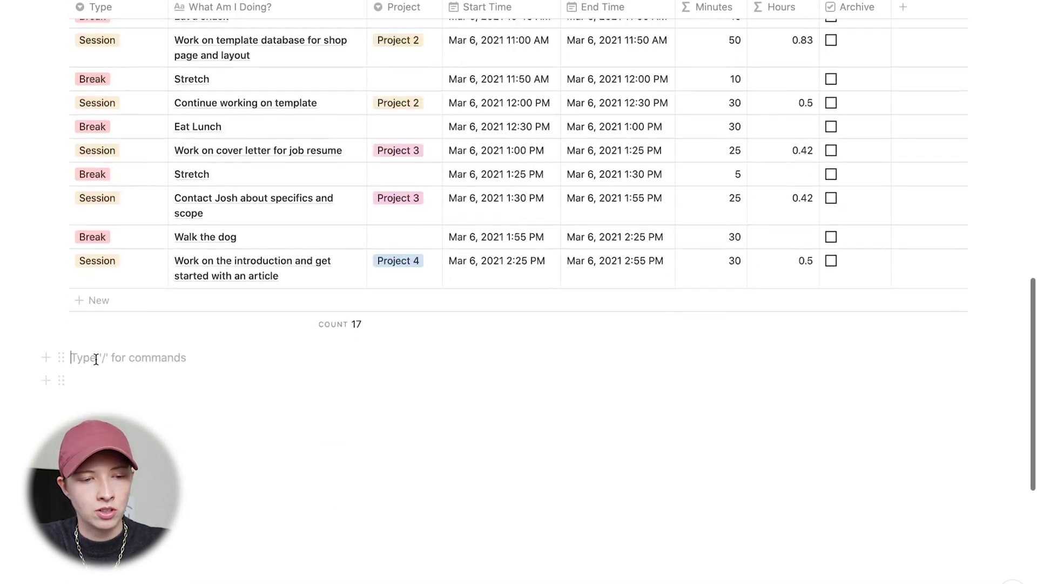
pyautogui.write('/linke')
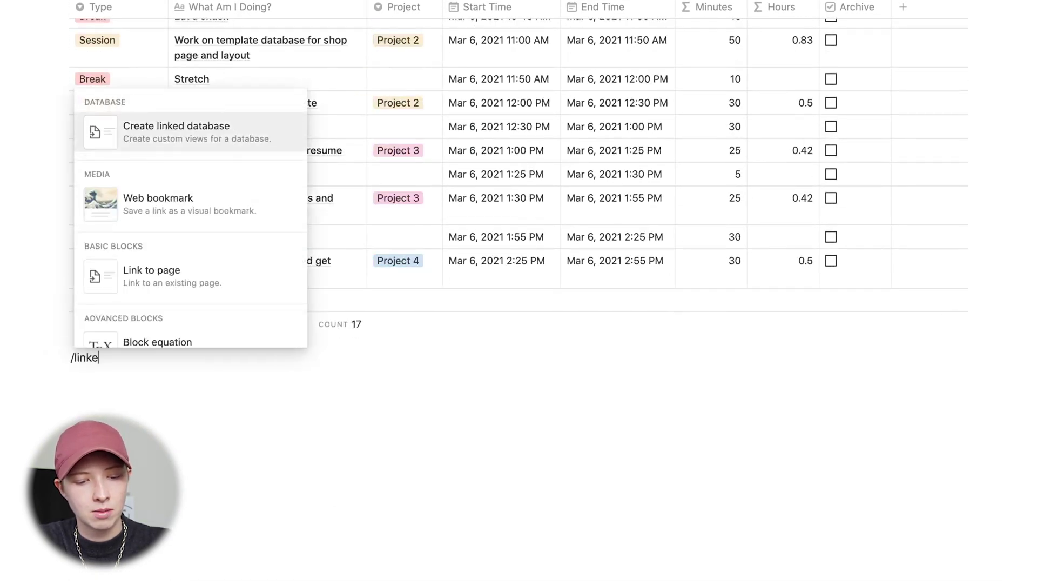
pyautogui.write('d data')
pyautogui.press('Return')
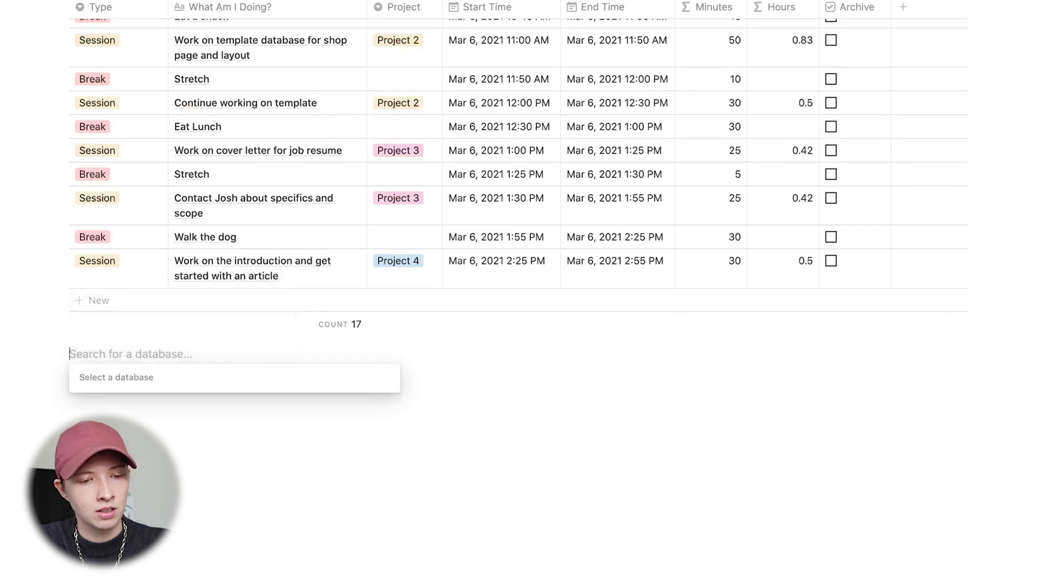
pyautogui.write('Pomodoro Plann')
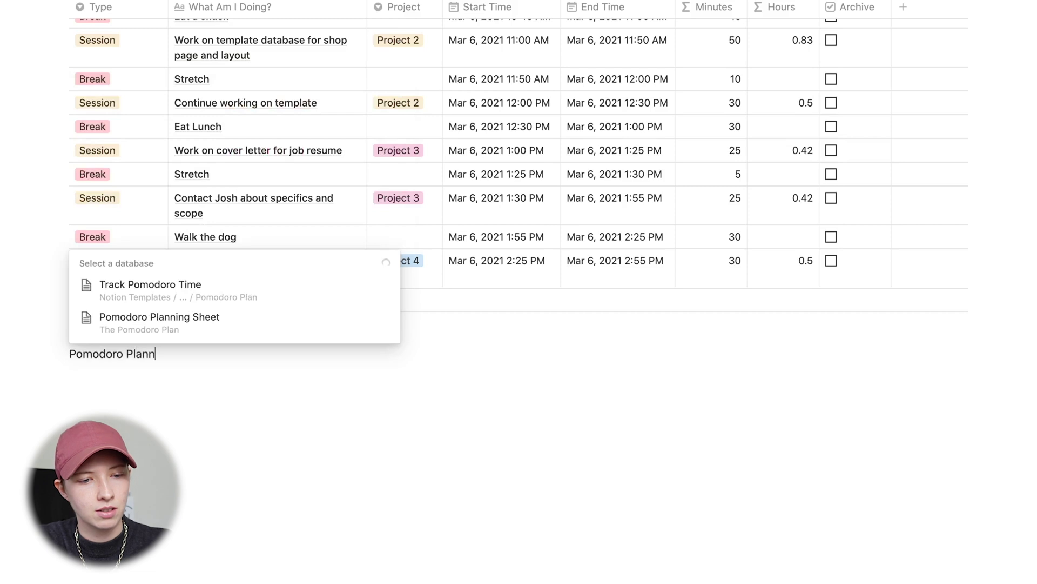
pyautogui.press('Return')
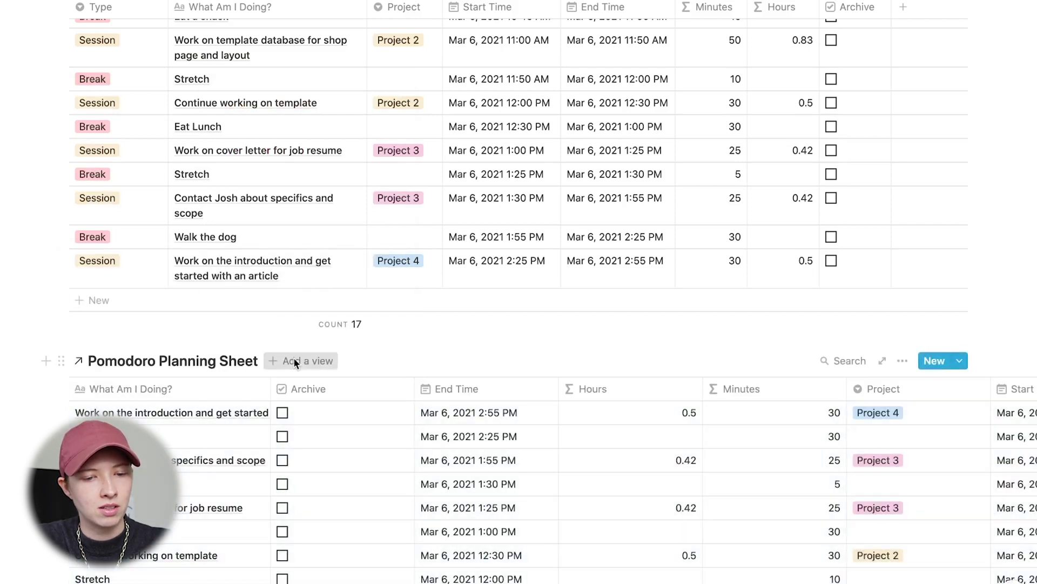
# Add a Board view to the linked Pomodoro Planning Sheet.
pyautogui.click(296, 361)
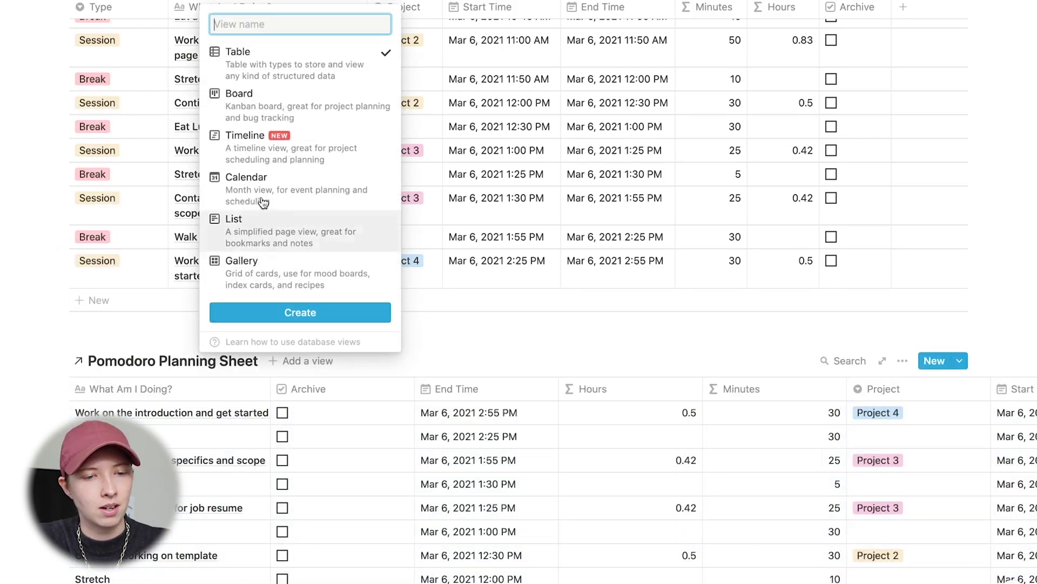
pyautogui.click(276, 93)
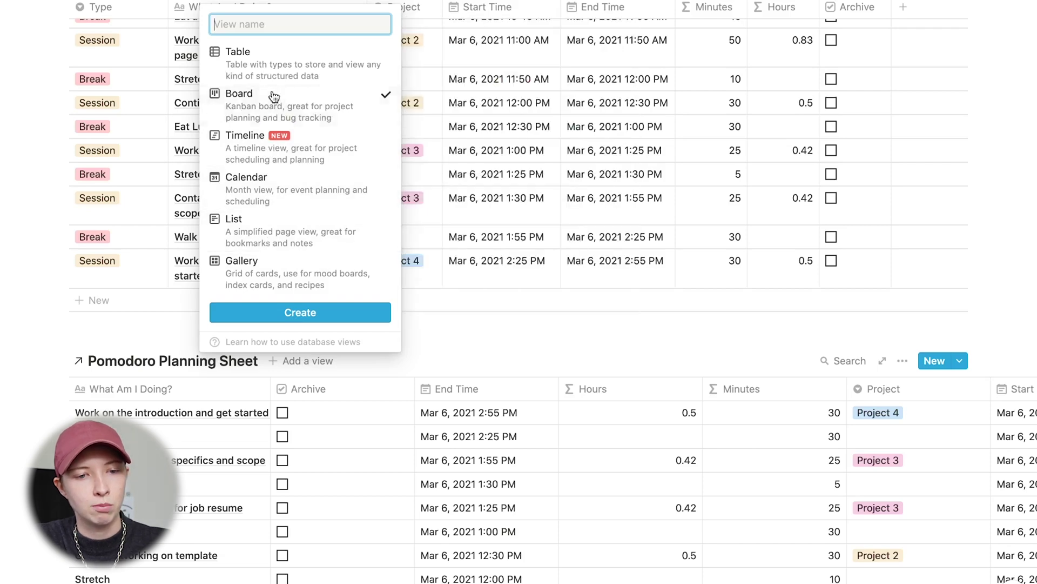
pyautogui.click(292, 313)
# Delete the Table view from the linked Pomodoro Planning Sheet.
pyautogui.click(308, 360)
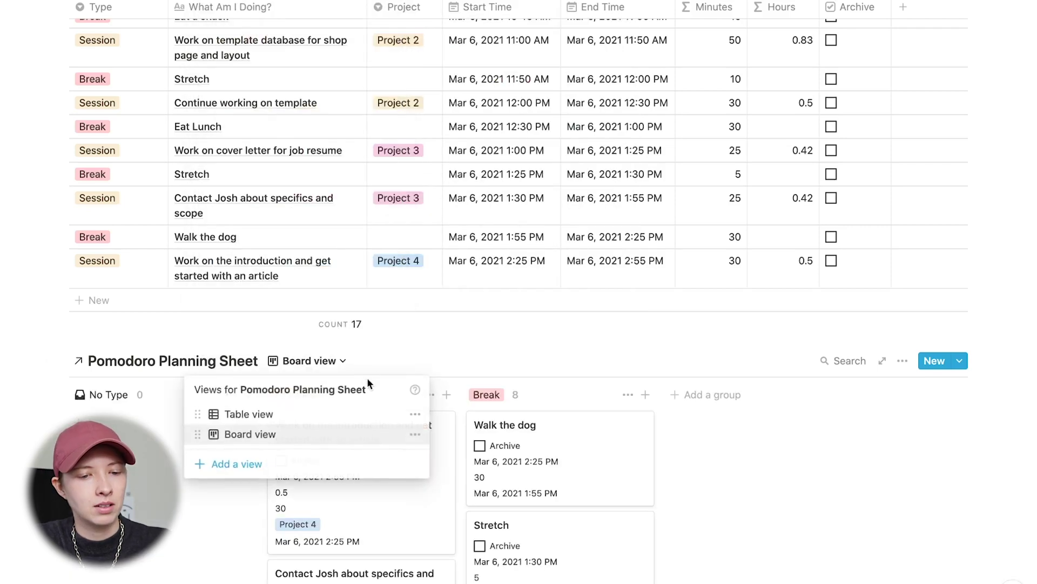
pyautogui.click(413, 413)
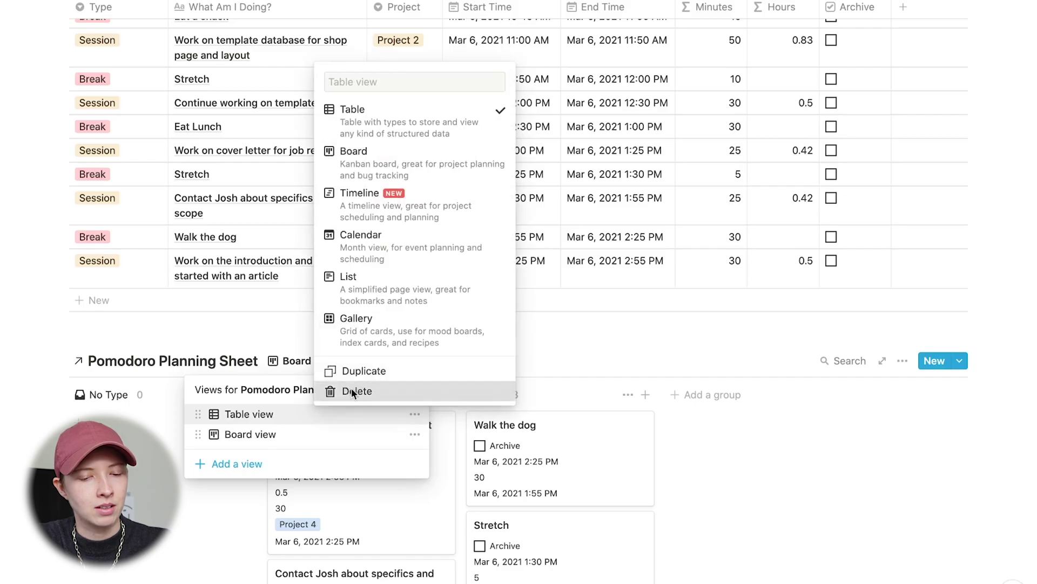
pyautogui.click(352, 389)
pyautogui.click(478, 305)
# Group the linked board's cards by the Project property.
pyautogui.scroll(-3, 422, 336)
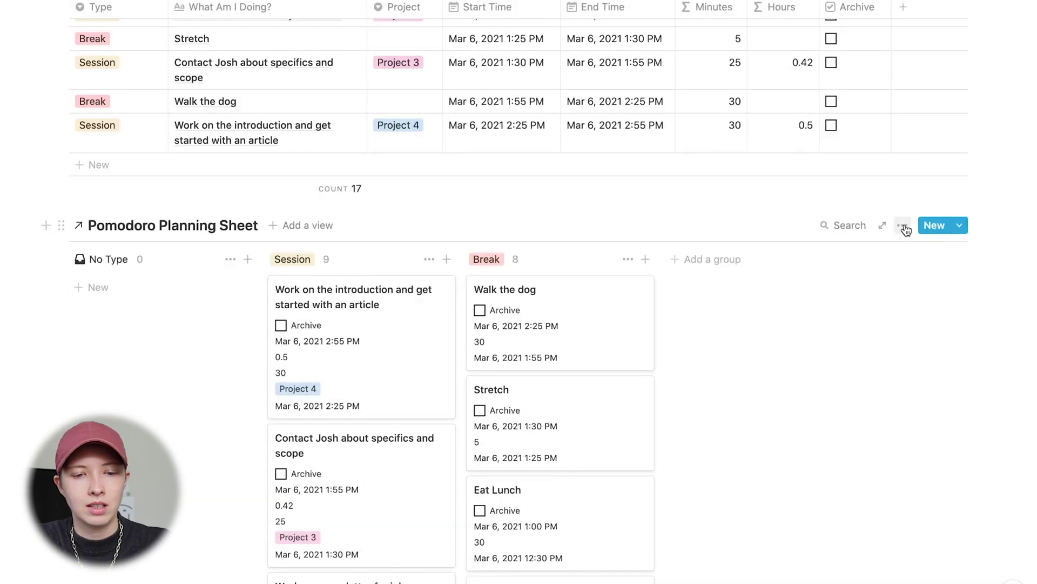
pyautogui.click(903, 226)
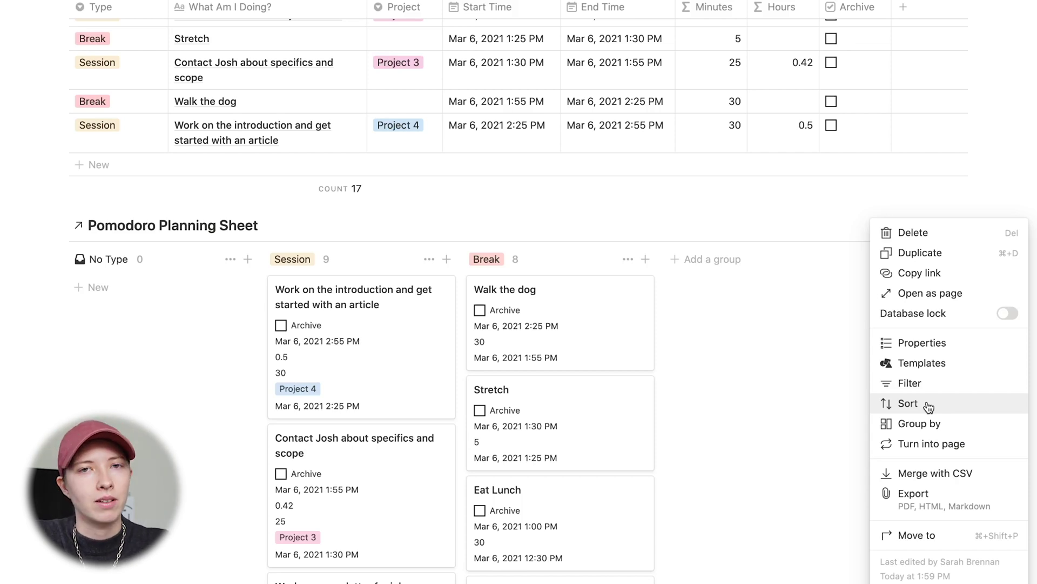
pyautogui.click(969, 423)
pyautogui.click(800, 283)
pyautogui.scroll(15, 214, 177)
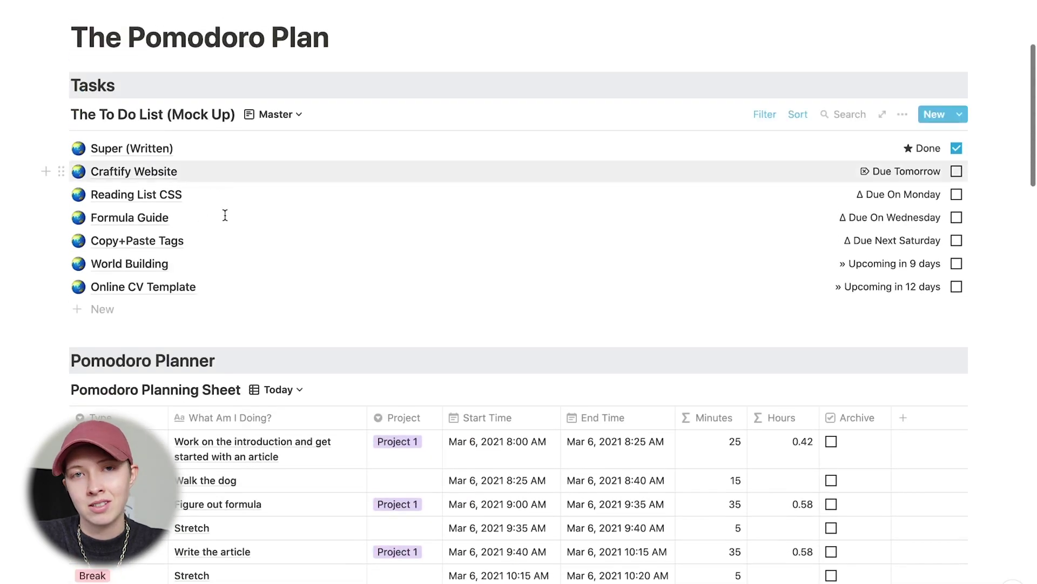
pyautogui.scroll(-5, 225, 220)
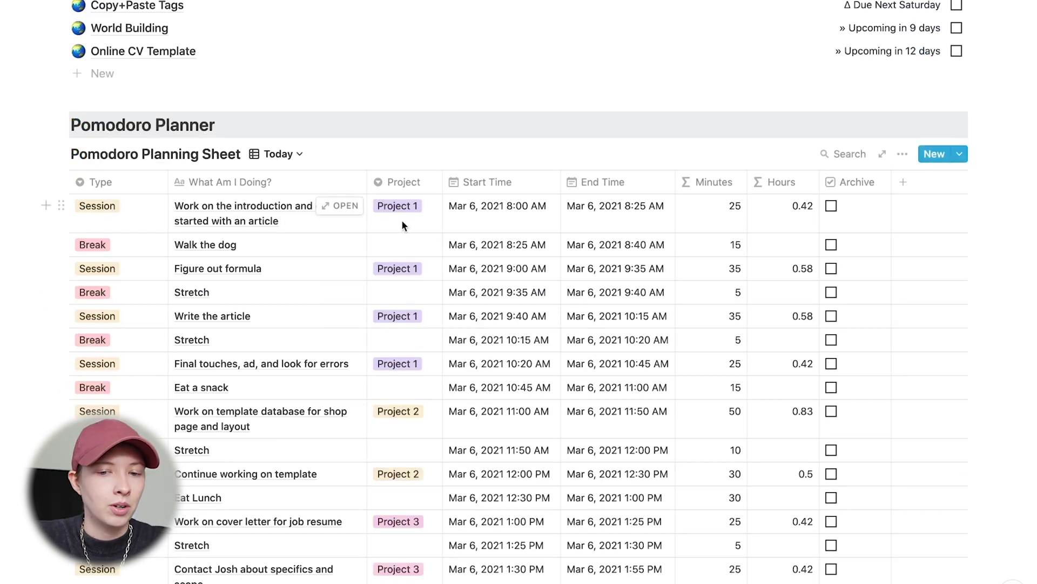
pyautogui.scroll(-12, 401, 219)
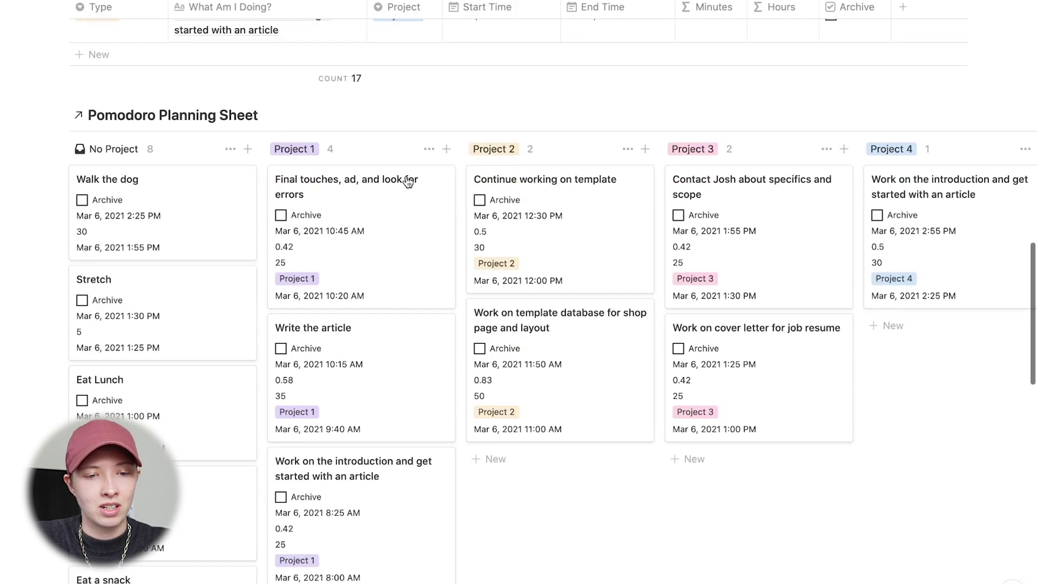
pyautogui.scroll(2, 255, 259)
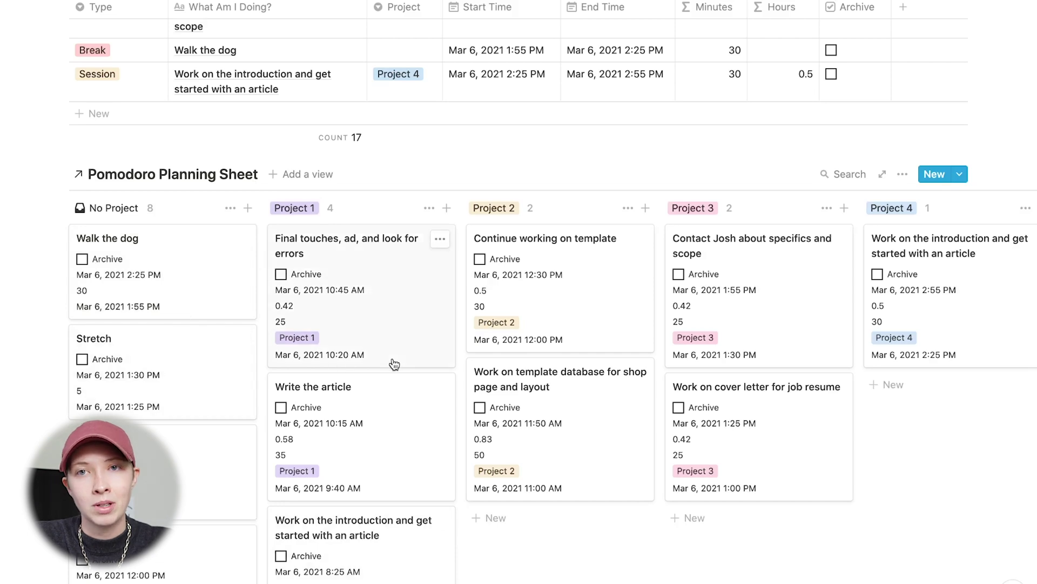
pyautogui.scroll(20, 394, 364)
pyautogui.scroll(-20, 220, 406)
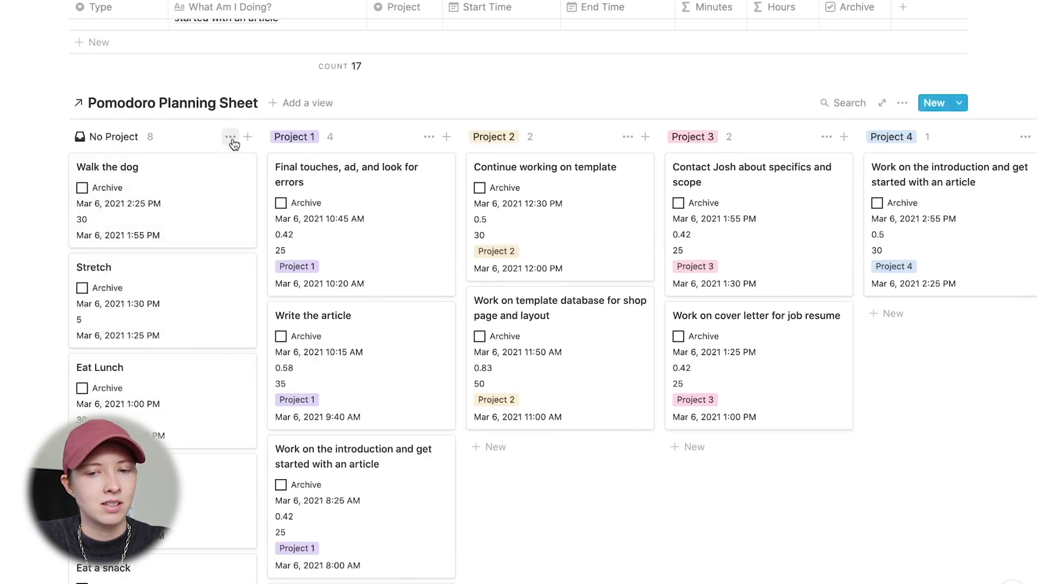
# Hide Archive, Hours, Minutes and Project on the linked board's cards and place Start Time above End Time.
pyautogui.click(902, 103)
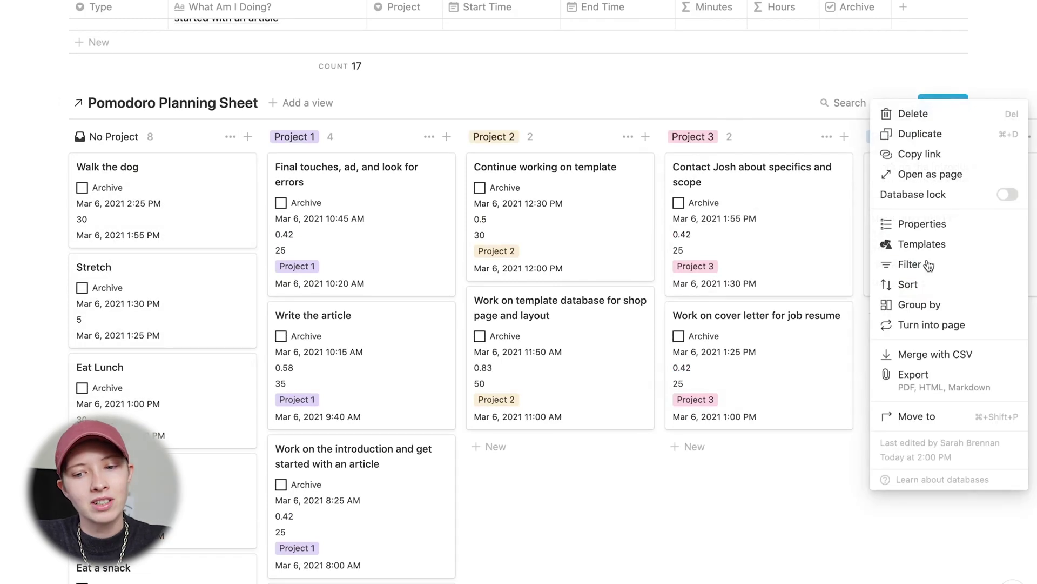
pyautogui.click(911, 221)
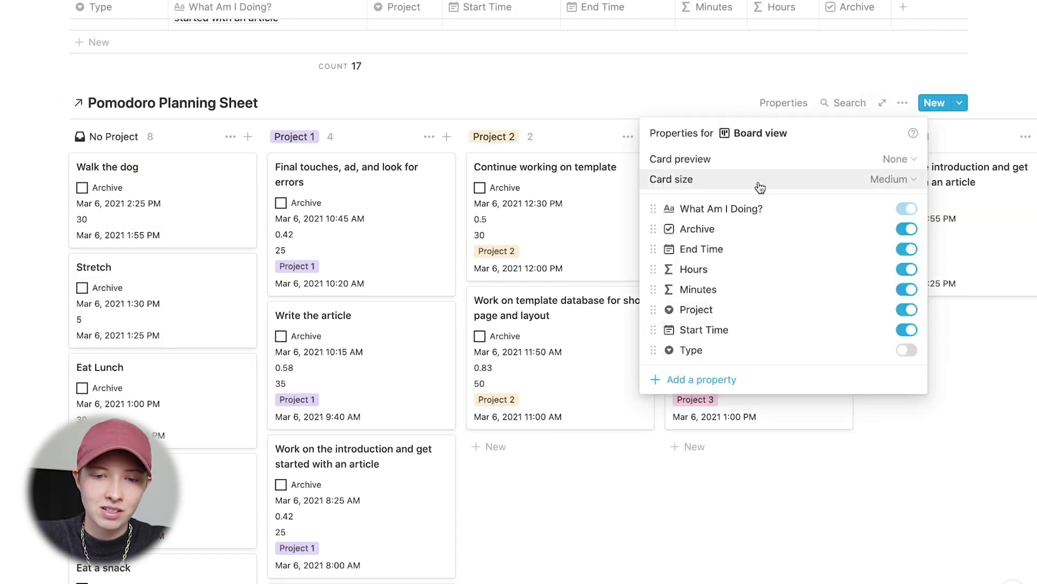
pyautogui.click(814, 234)
pyautogui.press('Escape')
pyautogui.click(908, 229)
pyautogui.click(908, 230)
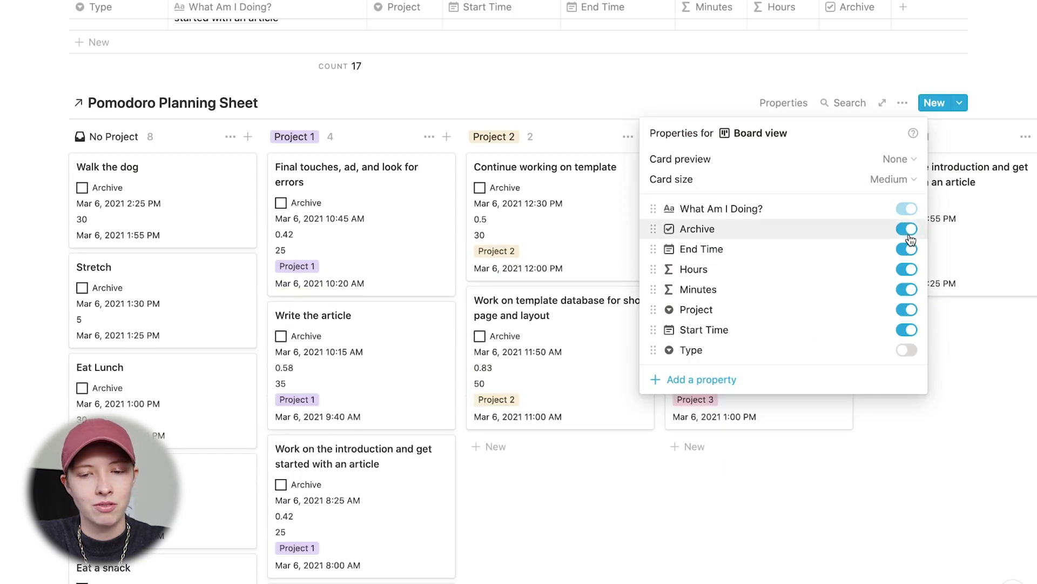
pyautogui.click(908, 229)
pyautogui.click(908, 250)
pyautogui.click(908, 249)
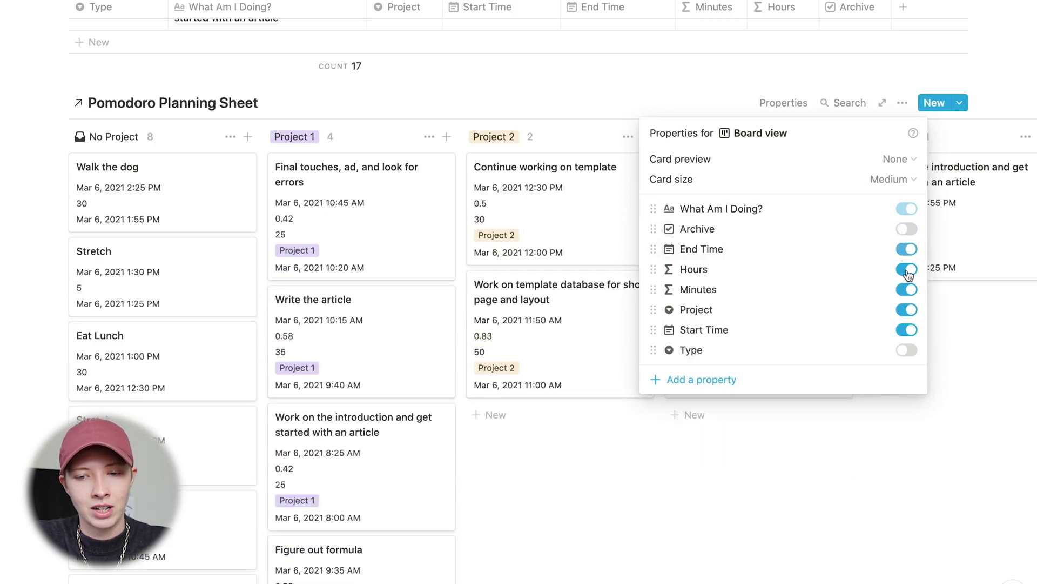
pyautogui.click(907, 269)
pyautogui.click(909, 282)
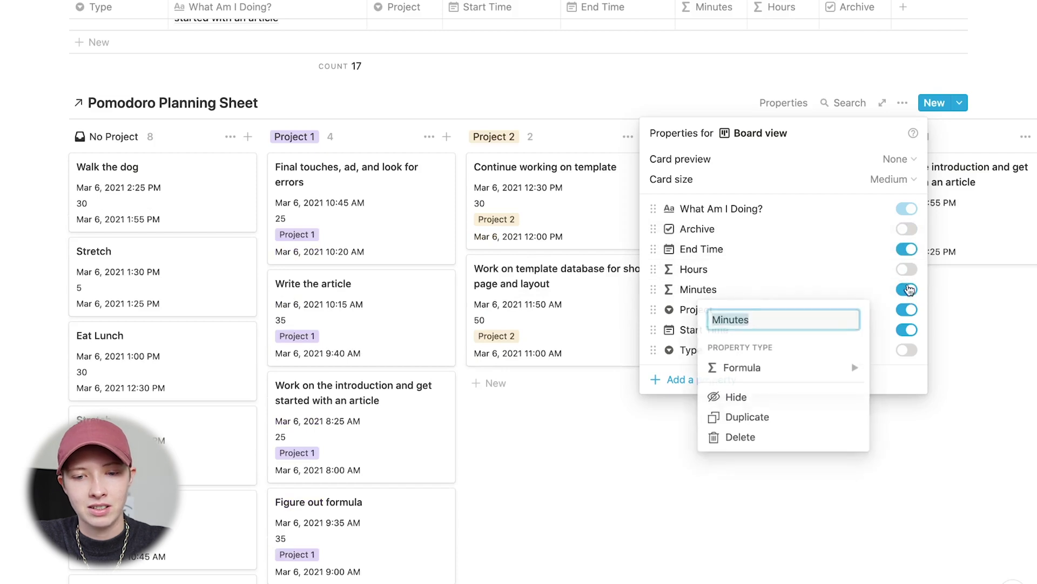
pyautogui.click(911, 289)
pyautogui.click(909, 292)
pyautogui.click(908, 310)
pyautogui.moveTo(832, 330); pyautogui.dragTo(810, 250)
pyautogui.click(143, 134)
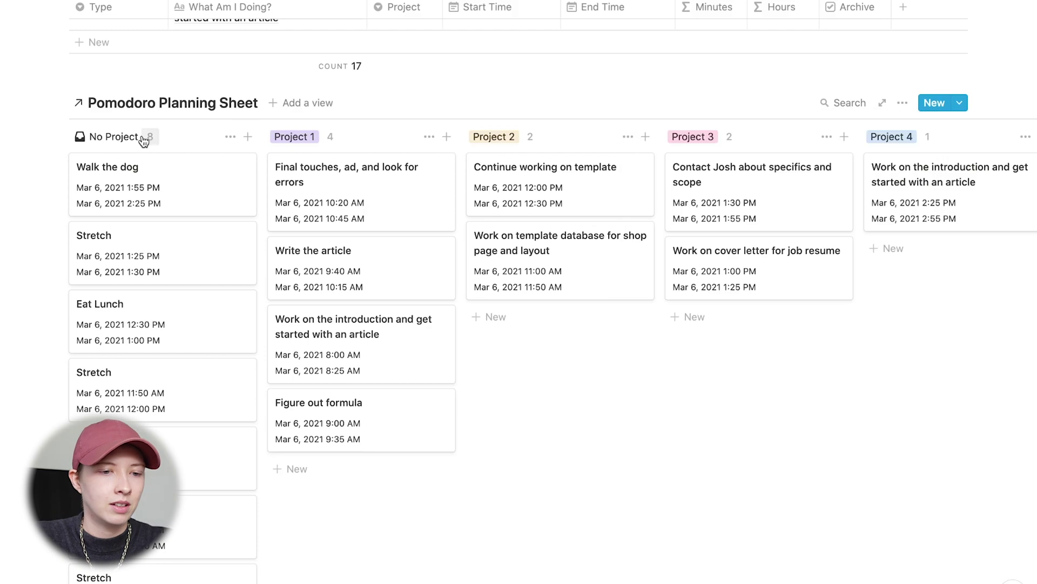
# Hide the No Project column of the linked board.
pyautogui.scroll(-3, 163, 424)
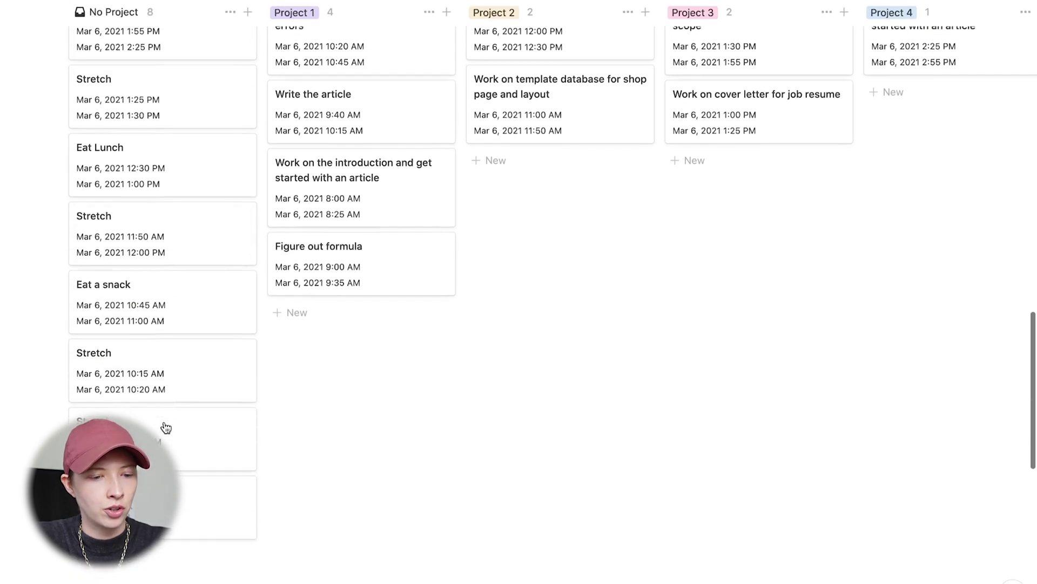
pyautogui.scroll(5, 165, 426)
pyautogui.click(231, 219)
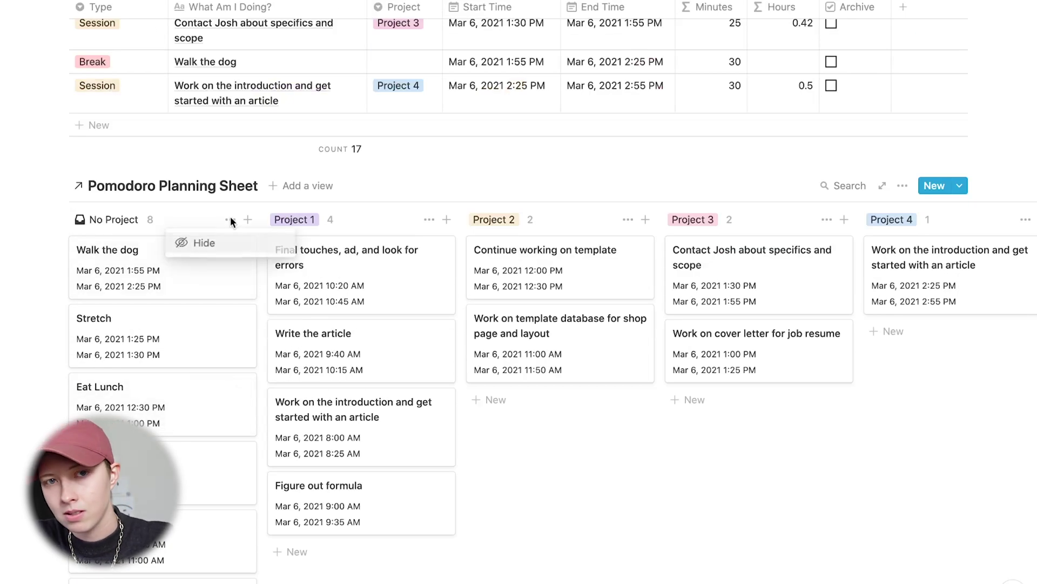
pyautogui.click(208, 246)
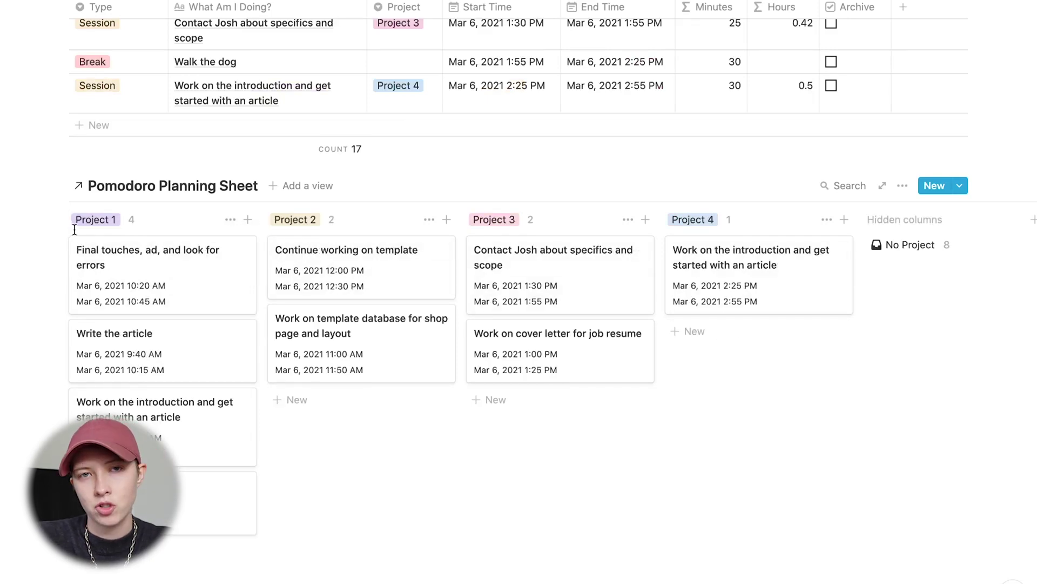
# Change the calculation beside the board's group headings to the sum of Hours.
pyautogui.scroll(-1, 186, 232)
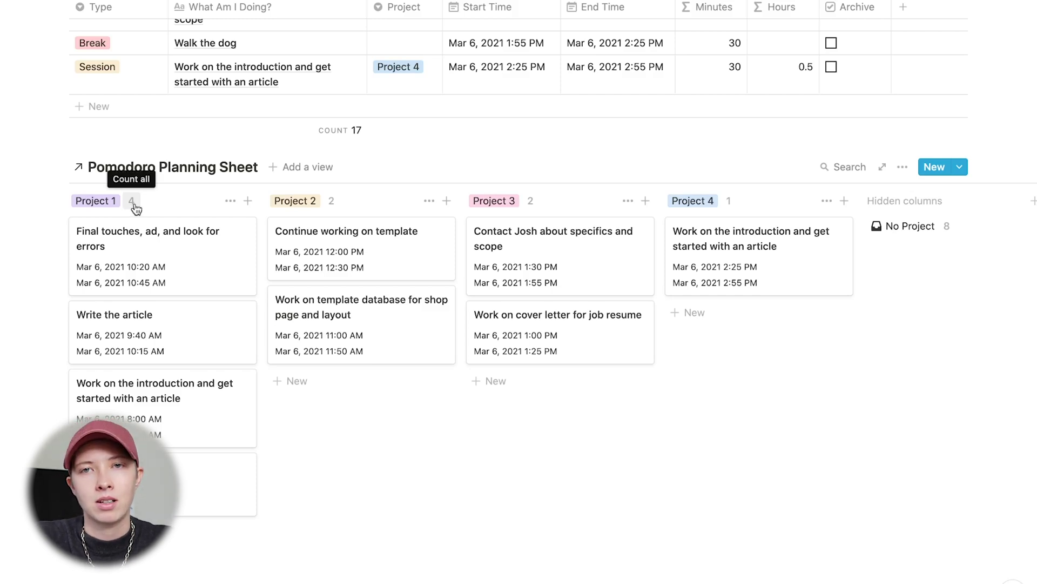
pyautogui.click(134, 204)
pyautogui.moveTo(155, 352)
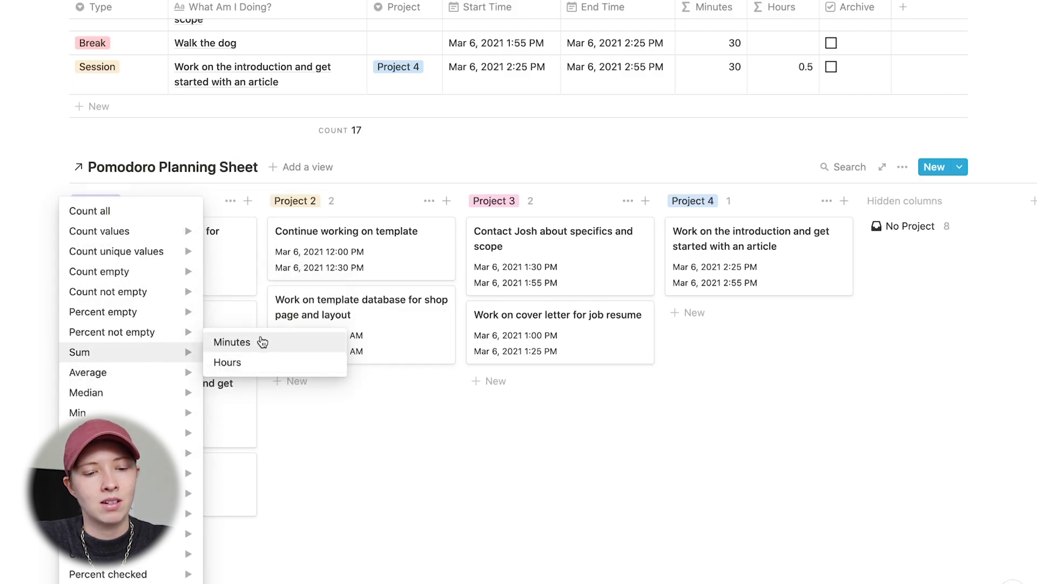
pyautogui.click(255, 362)
# Sort the linked board's cards by End Time in ascending order.
pyautogui.scroll(1, 373, 223)
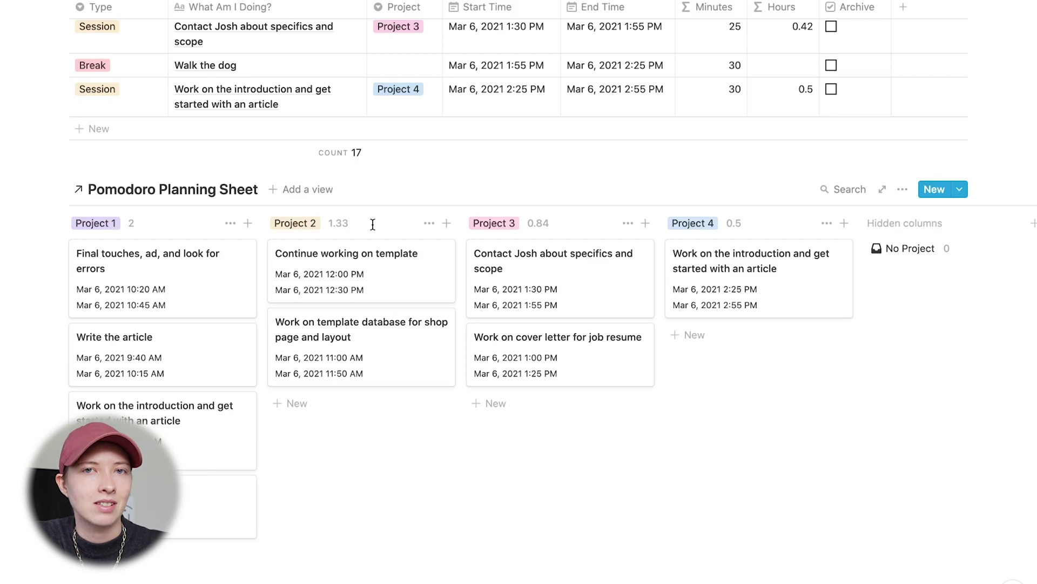
pyautogui.scroll(1, 371, 224)
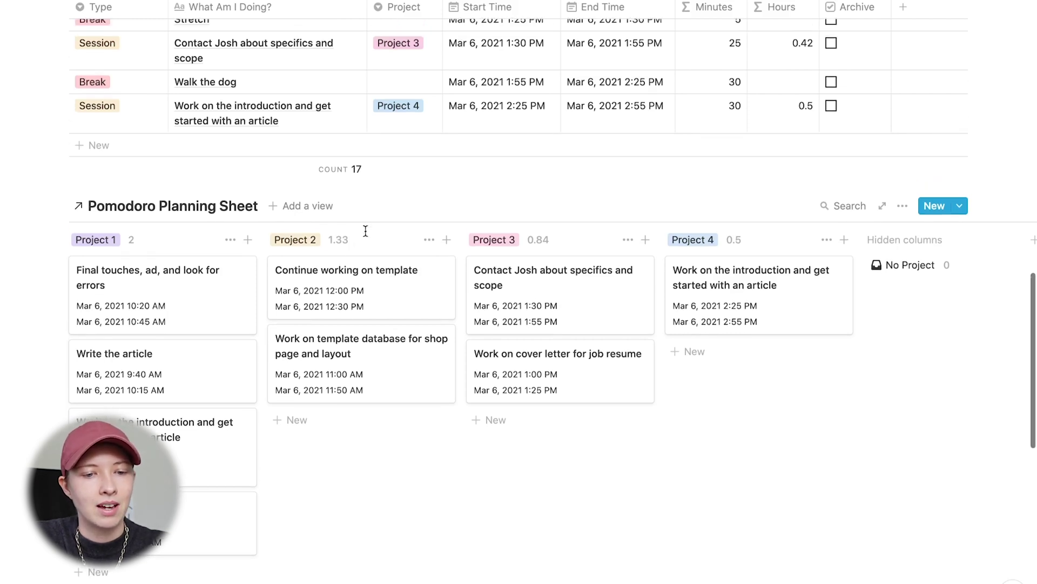
pyautogui.scroll(5, 518, 211)
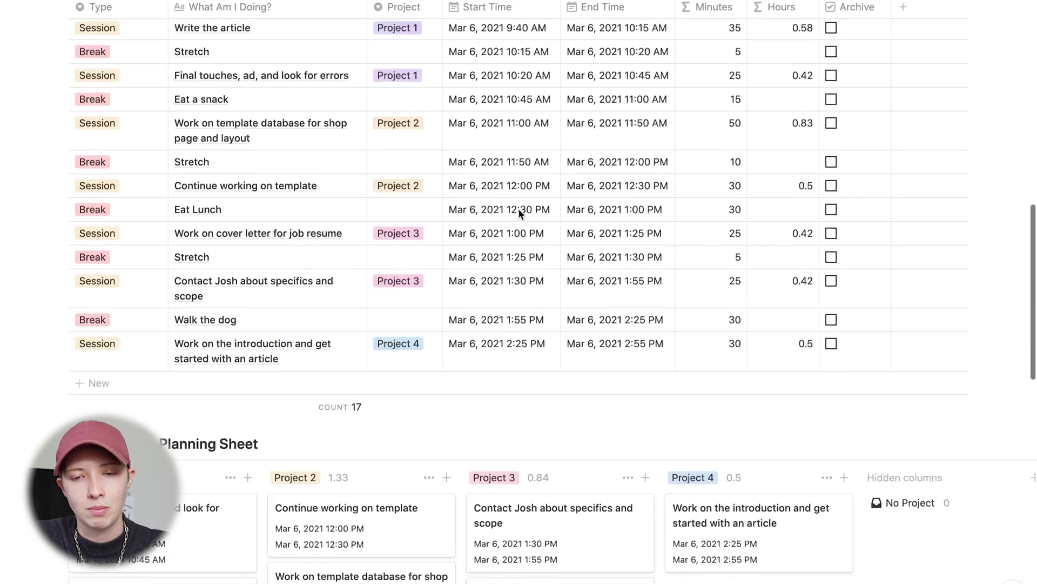
pyautogui.scroll(2, 518, 208)
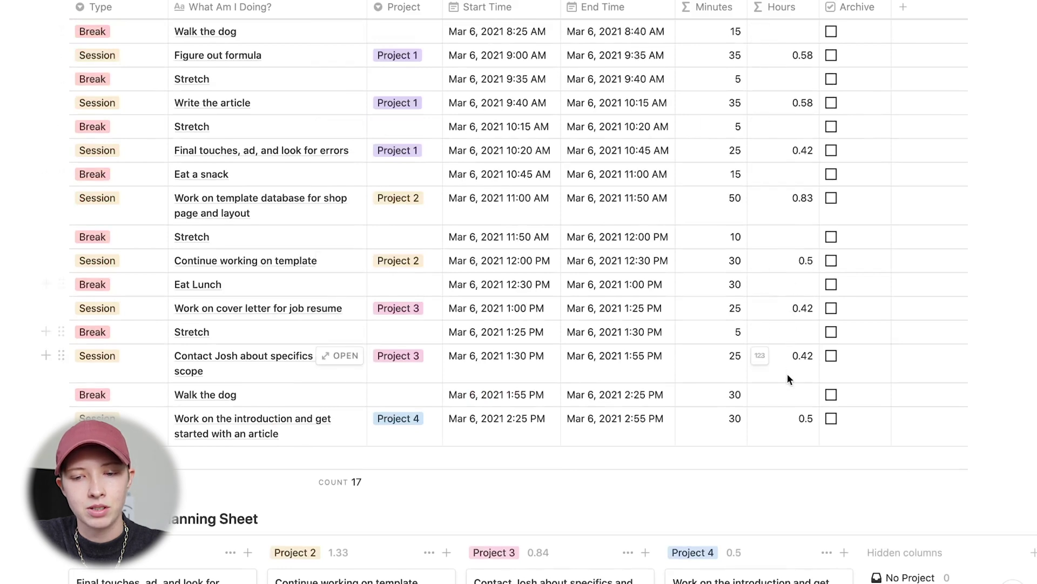
pyautogui.scroll(-7, 787, 374)
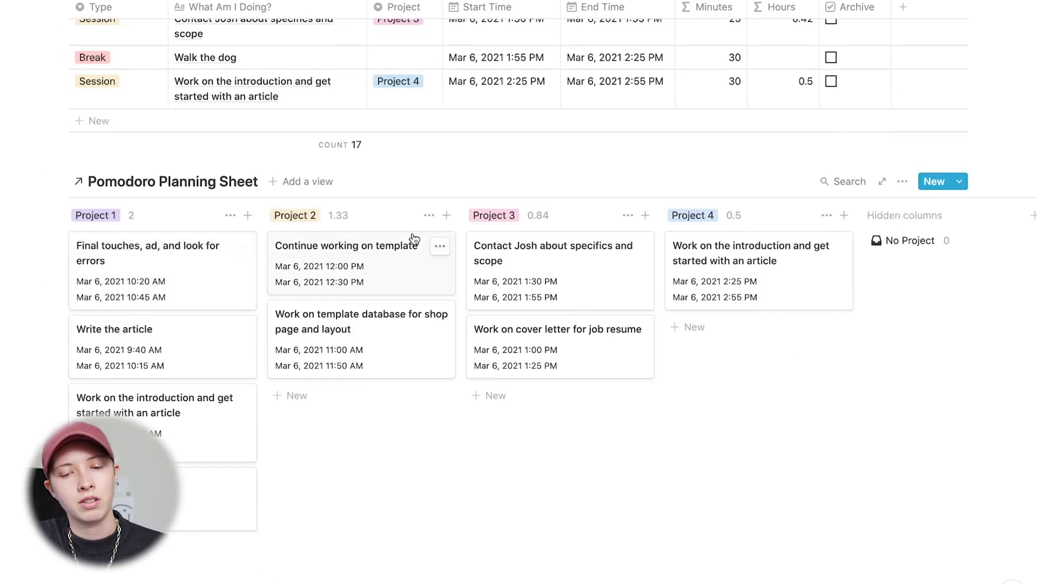
pyautogui.click(903, 181)
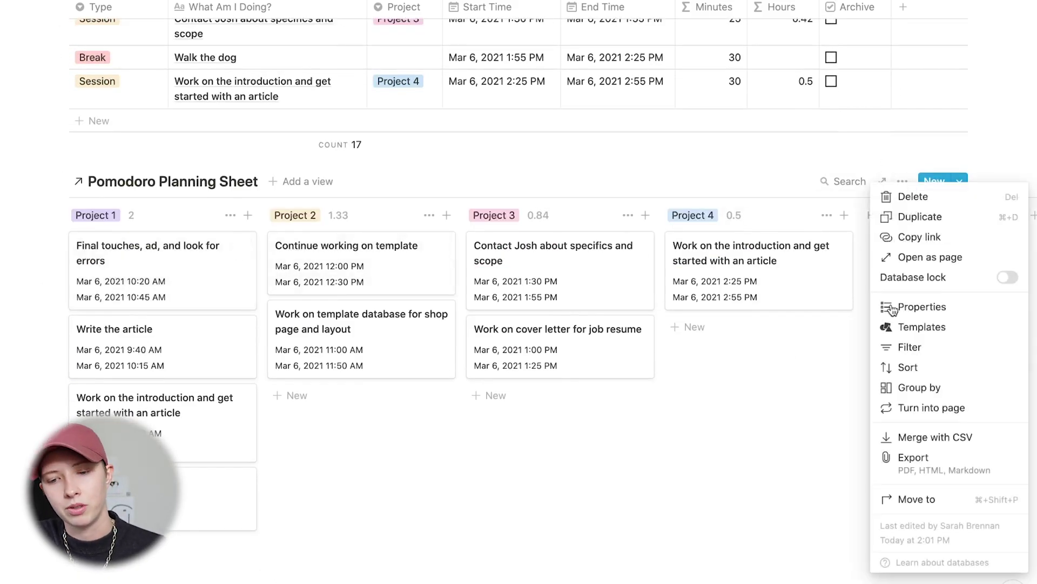
pyautogui.click(908, 367)
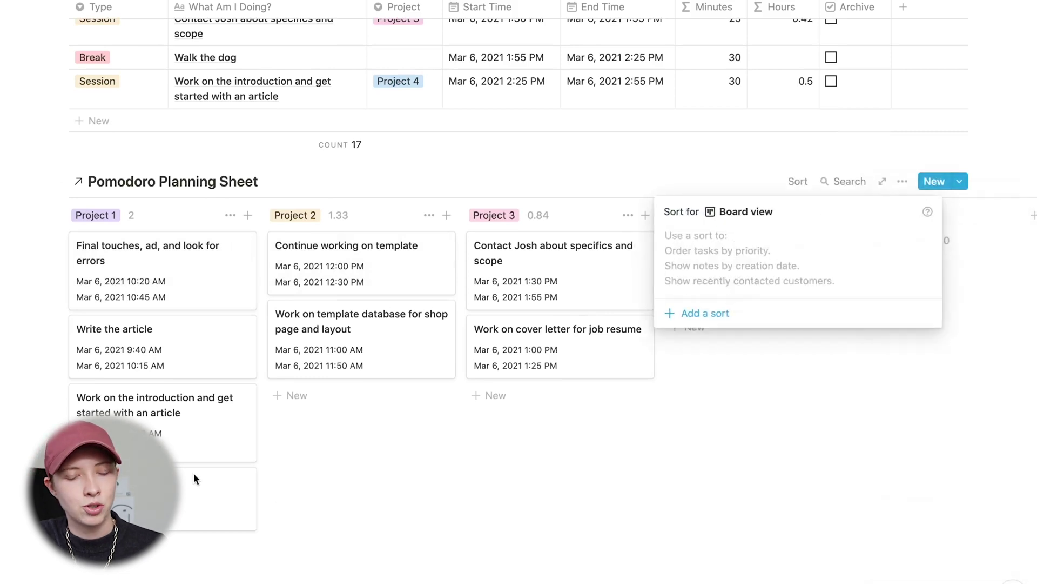
pyautogui.click(690, 309)
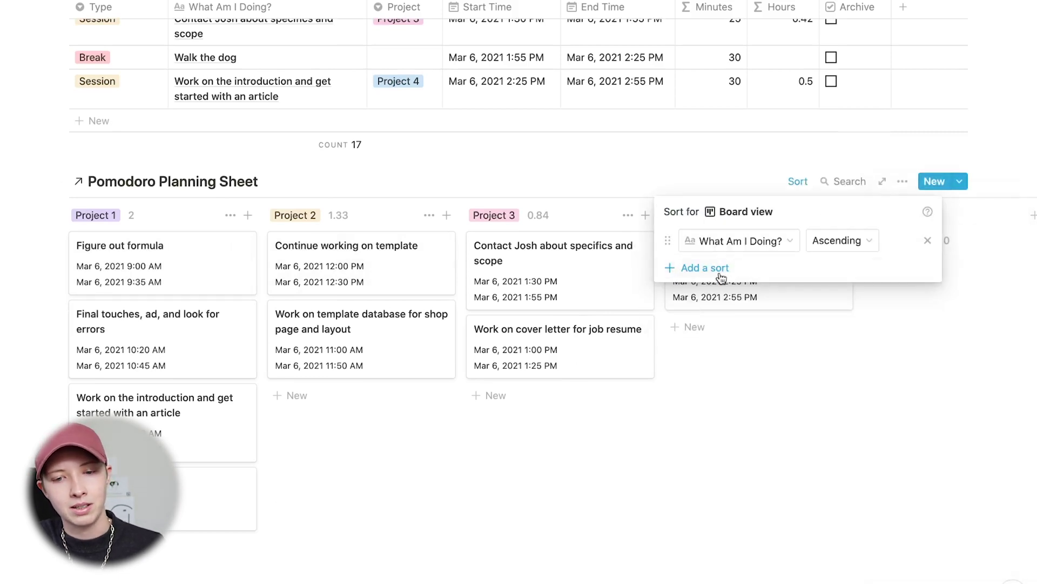
pyautogui.click(764, 242)
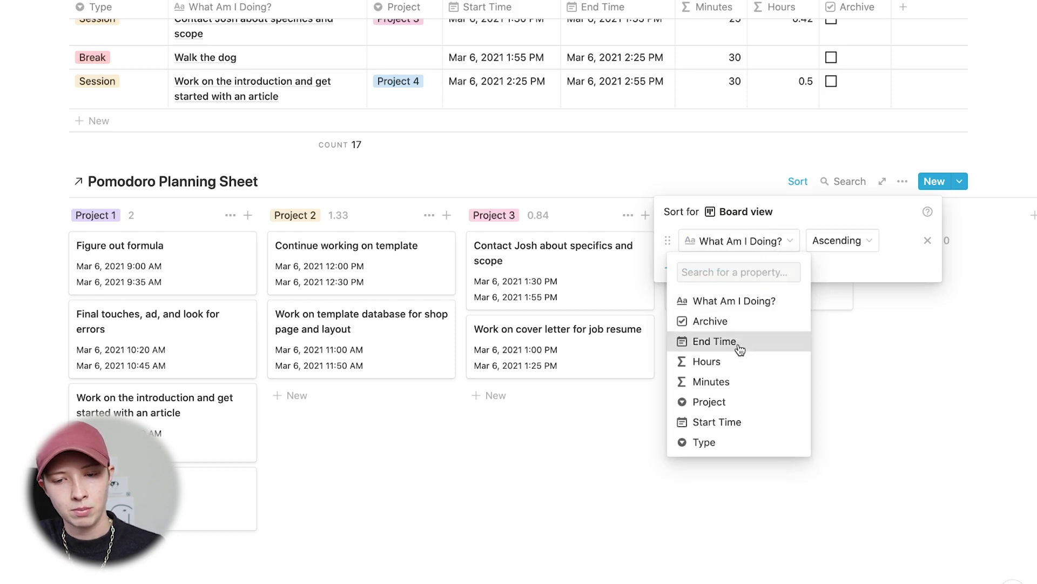
pyautogui.click(740, 346)
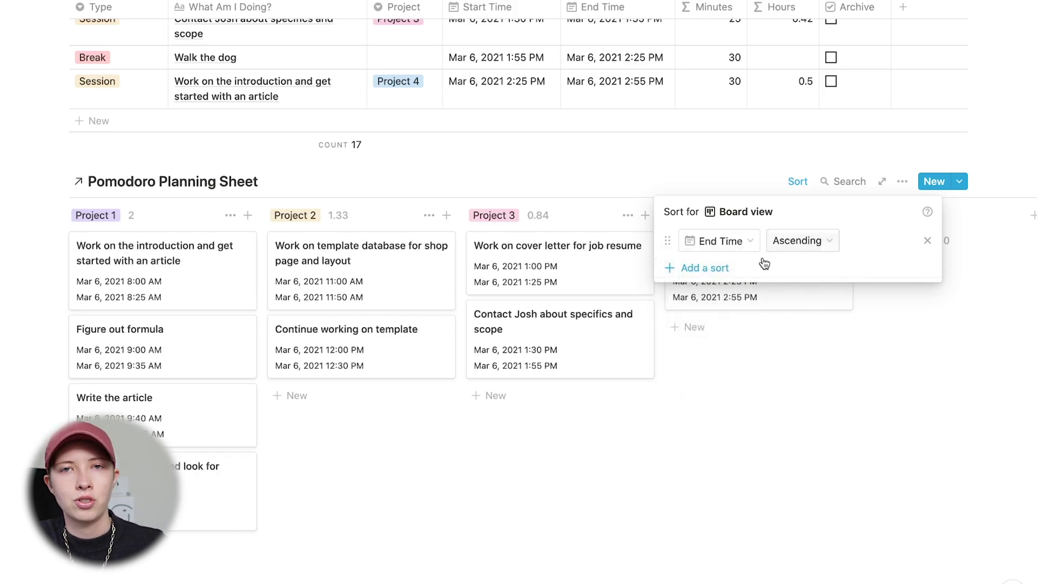
pyautogui.click(415, 194)
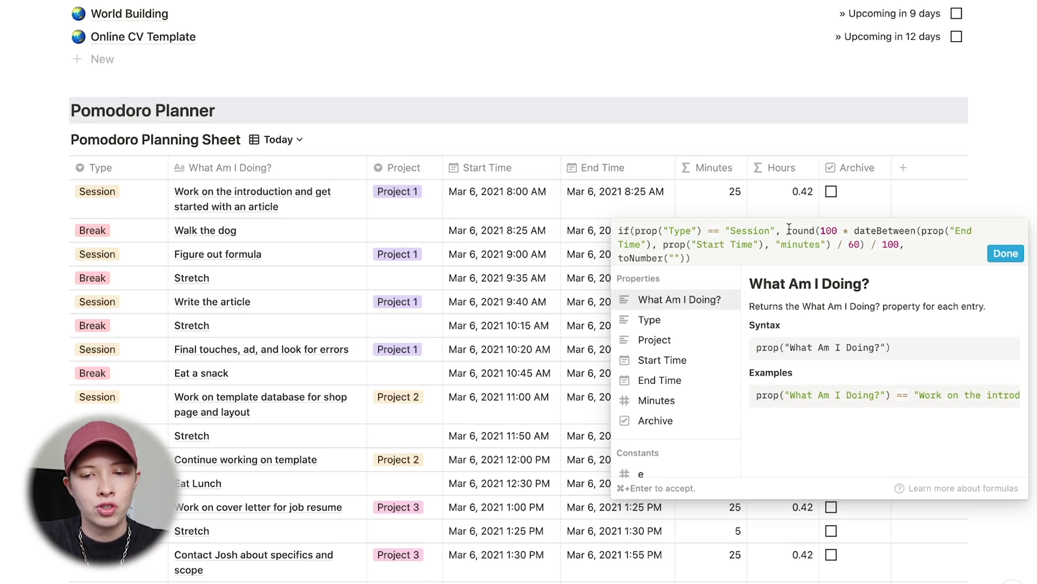
# Highlight the round(...) / 100 part of the Hours formula for review, and close the formula without editing it.
pyautogui.moveTo(787, 230); pyautogui.dragTo(898, 248)
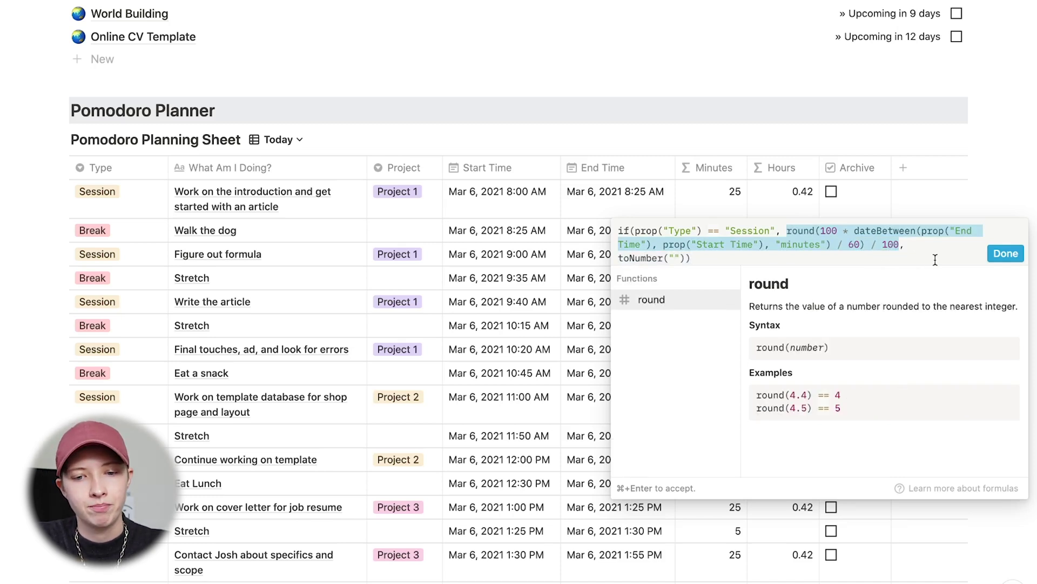
pyautogui.press('super+Return')
pyautogui.scroll(-10, 660, 265)
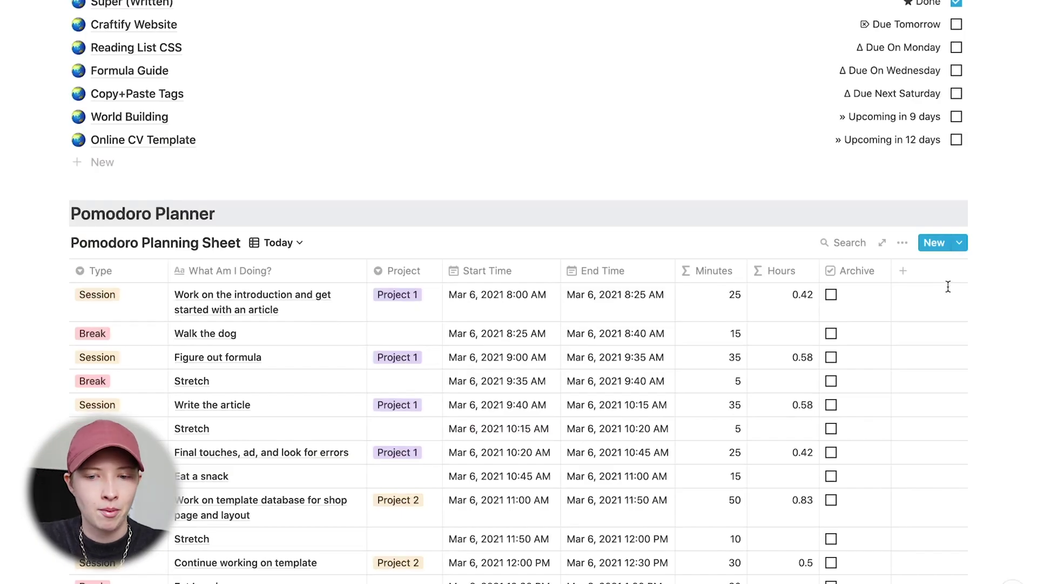
# Rename the Project property of the Pomodoro Planning Sheet as Task.
pyautogui.scroll(5, 345, 251)
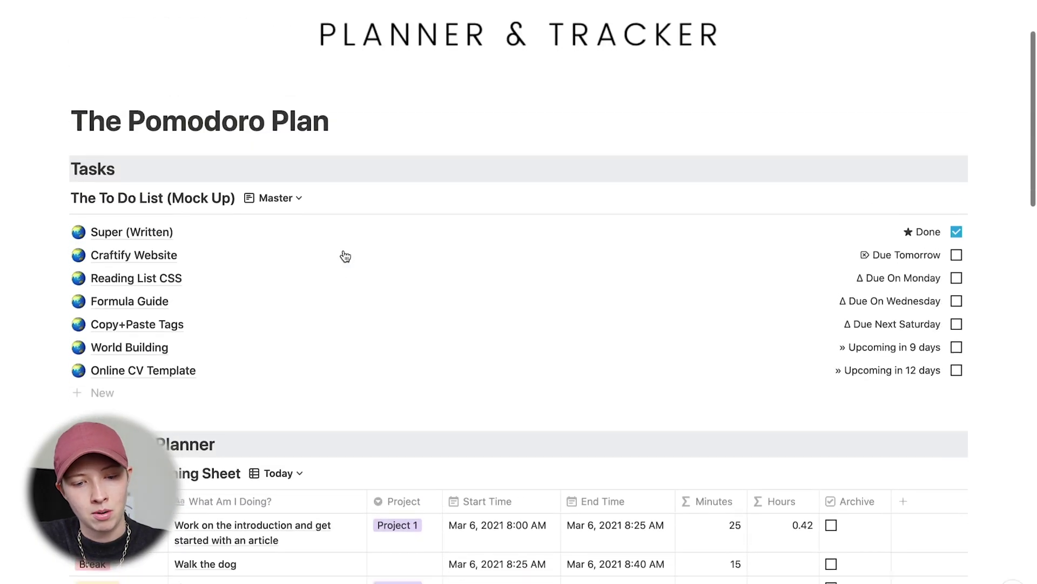
pyautogui.scroll(-3, 346, 257)
pyautogui.click(392, 363)
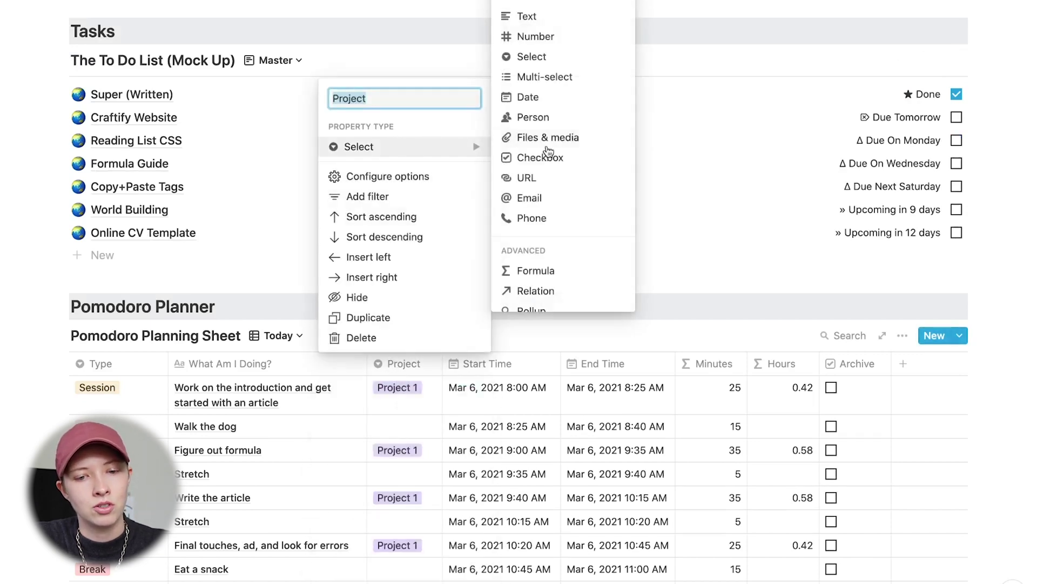
pyautogui.click(377, 98)
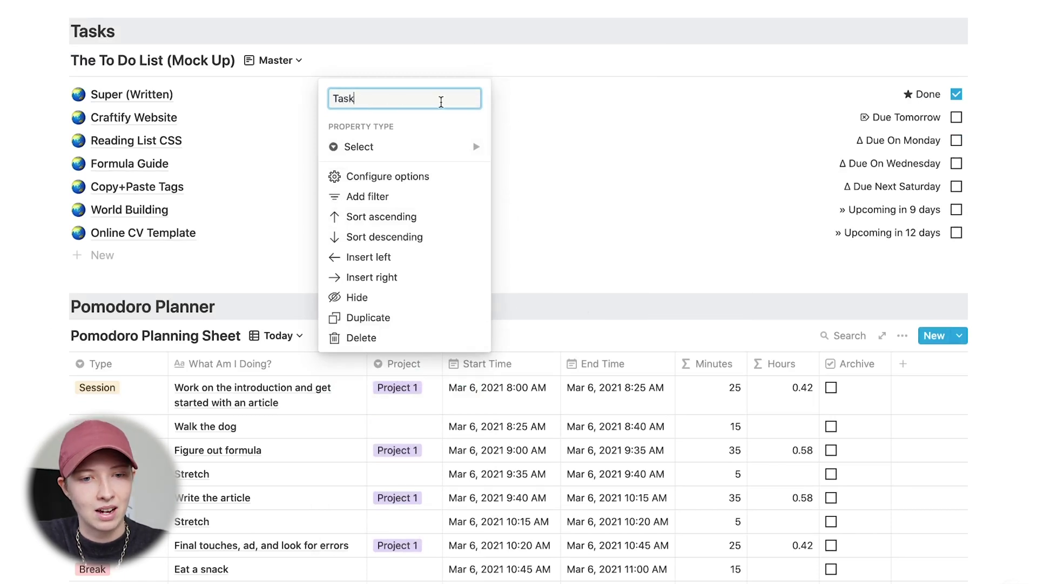
# Convert the Task property into a relation to The To Do List (Mock Up) and widen its column.
pyautogui.moveTo(448, 146)
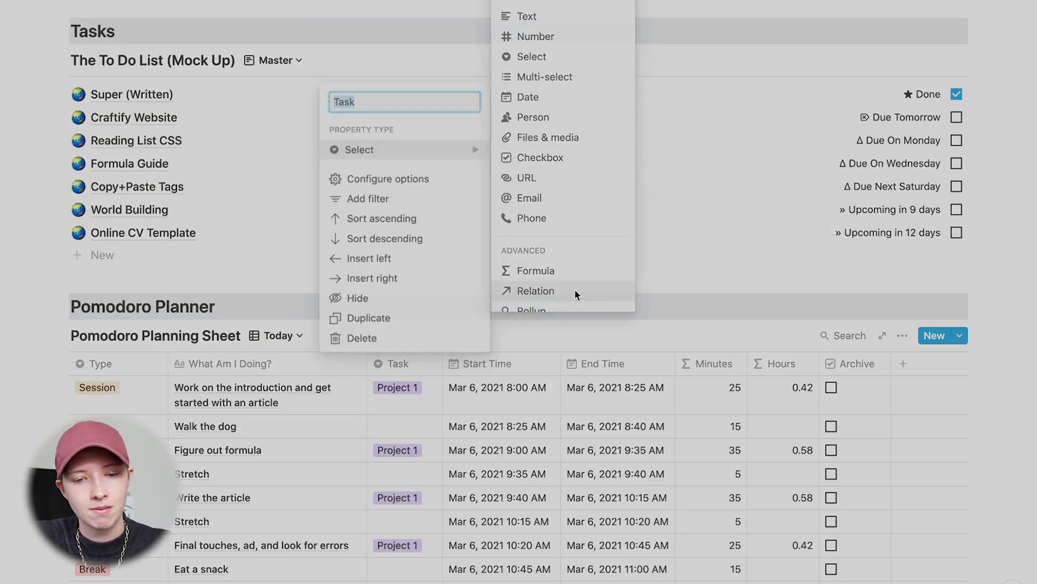
pyautogui.click(576, 292)
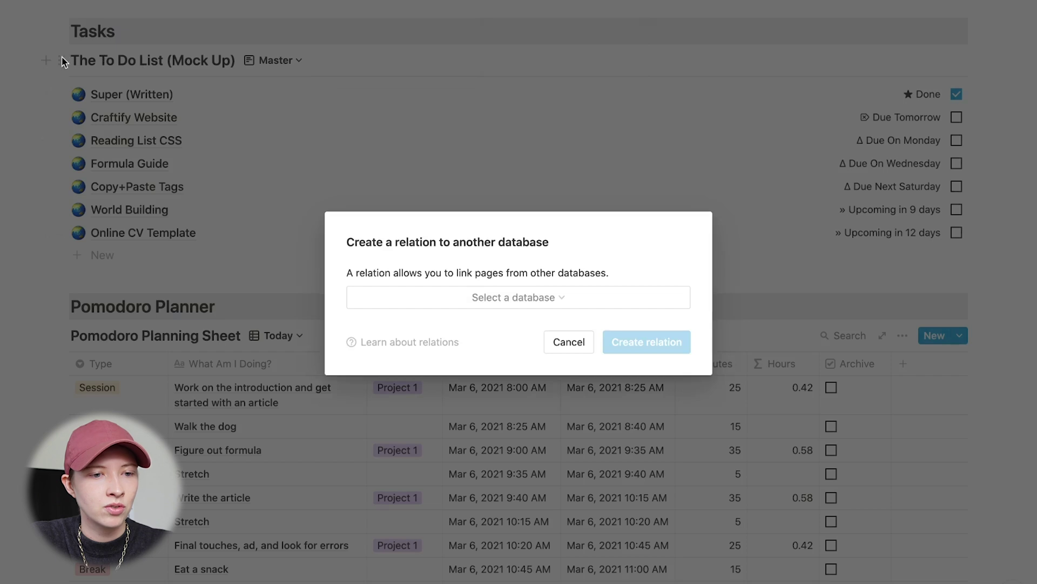
pyautogui.click(461, 306)
pyautogui.write('The To Do')
pyautogui.press('Return')
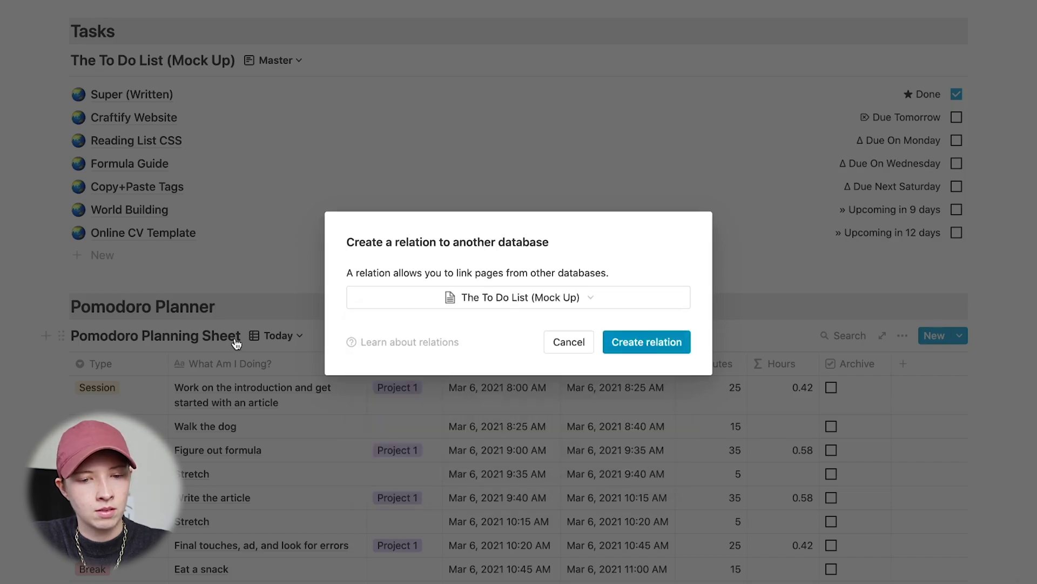
pyautogui.press('Return')
pyautogui.moveTo(442, 363); pyautogui.dragTo(456, 365)
pyautogui.moveTo(518, 372); pyautogui.dragTo(497, 366)
# Delete the linked Pomodoro Planning Sheet board below the Today table.
pyautogui.scroll(-8, 287, 417)
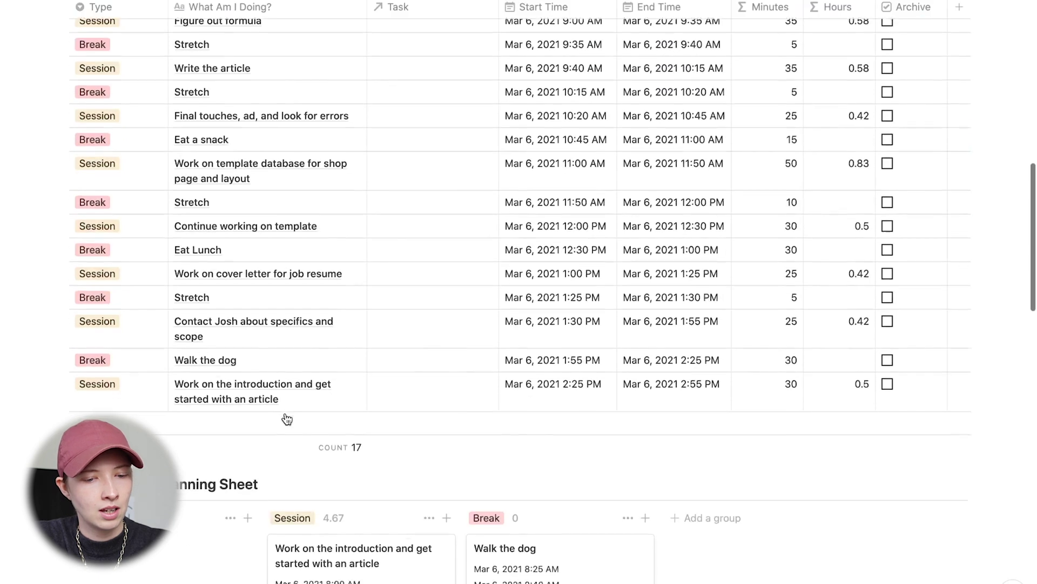
pyautogui.scroll(-5, 287, 419)
pyautogui.click(61, 211)
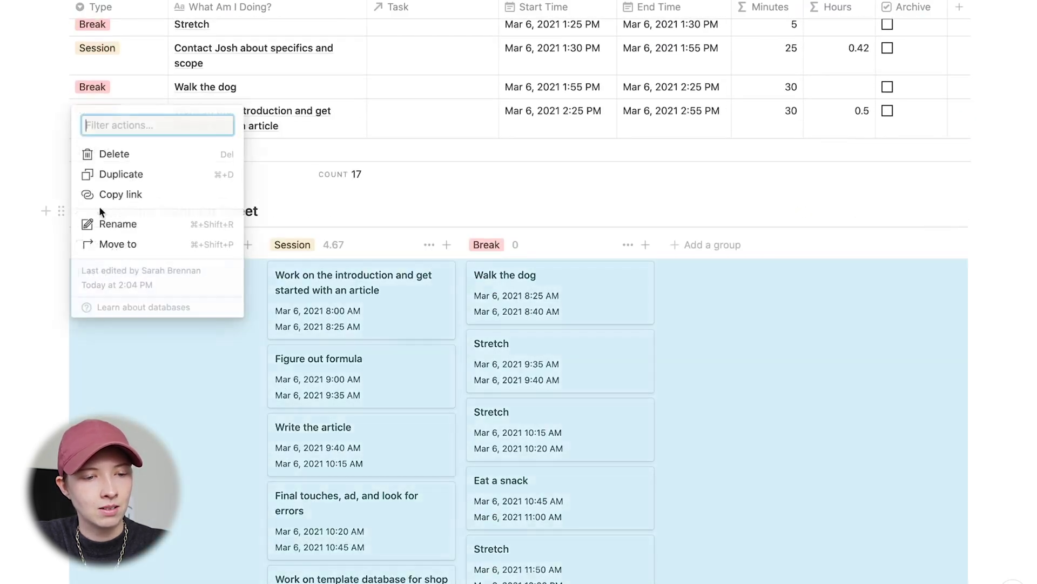
pyautogui.click(114, 154)
# Link the Obsidian Plugins page in the Task cell of the first session in the Today table.
pyautogui.scroll(10, 297, 239)
pyautogui.scroll(2, 298, 246)
pyautogui.scroll(-1, 298, 246)
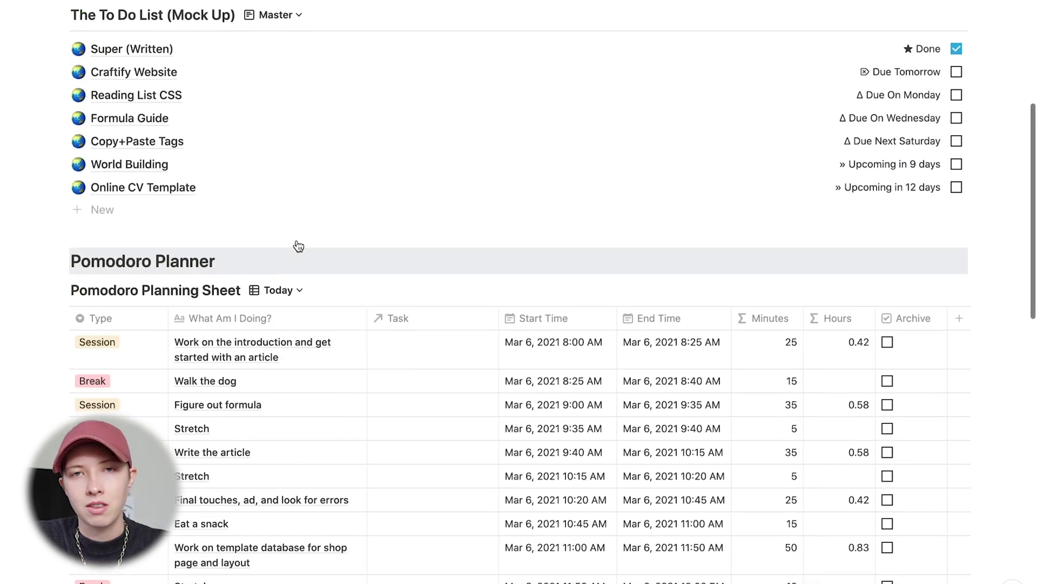
pyautogui.click(416, 345)
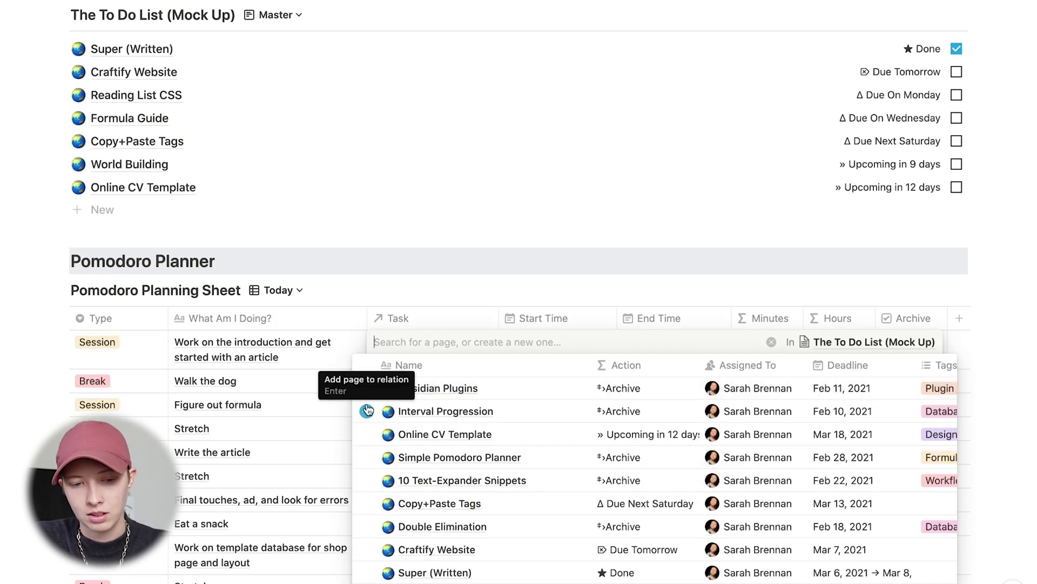
pyautogui.click(366, 389)
pyautogui.scroll(-5, 301, 358)
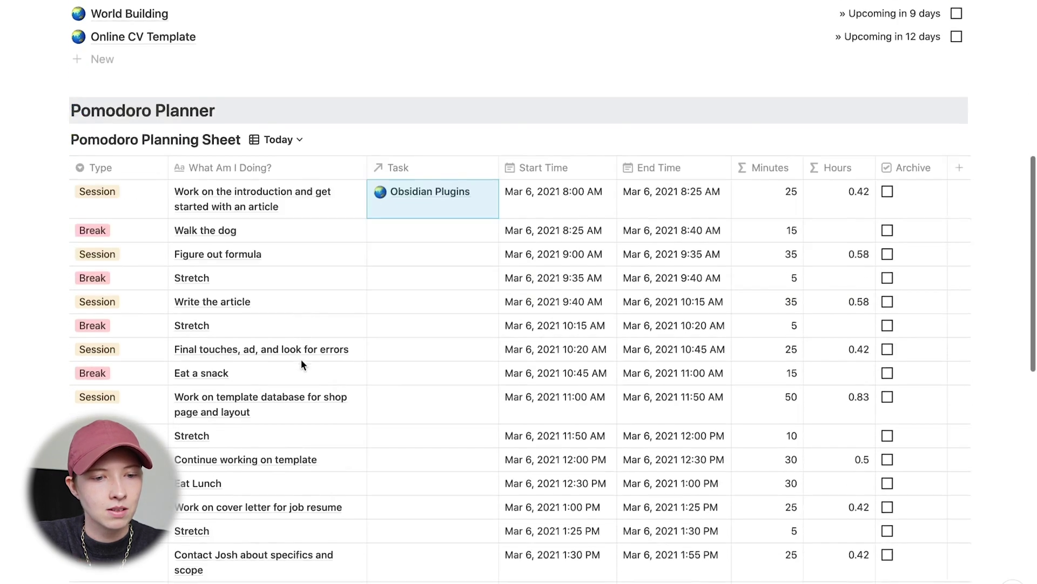
# Open the archived Obsidian Plugins task and rename its relation to the Pomodoro Planning Sheet as Sessions.
pyautogui.scroll(2, 1009, 371)
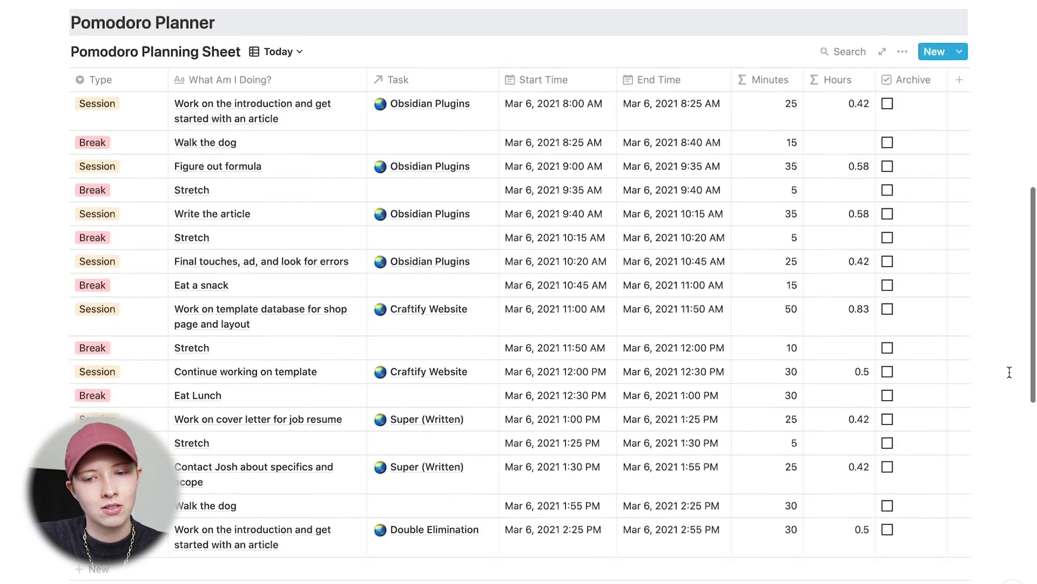
pyautogui.scroll(8, 1009, 371)
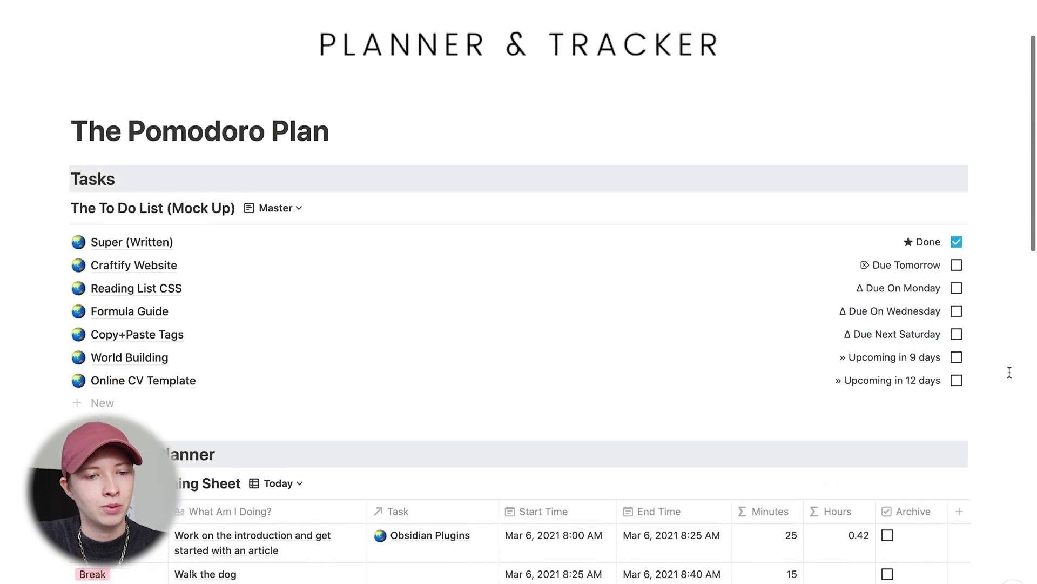
pyautogui.scroll(-2, 534, 414)
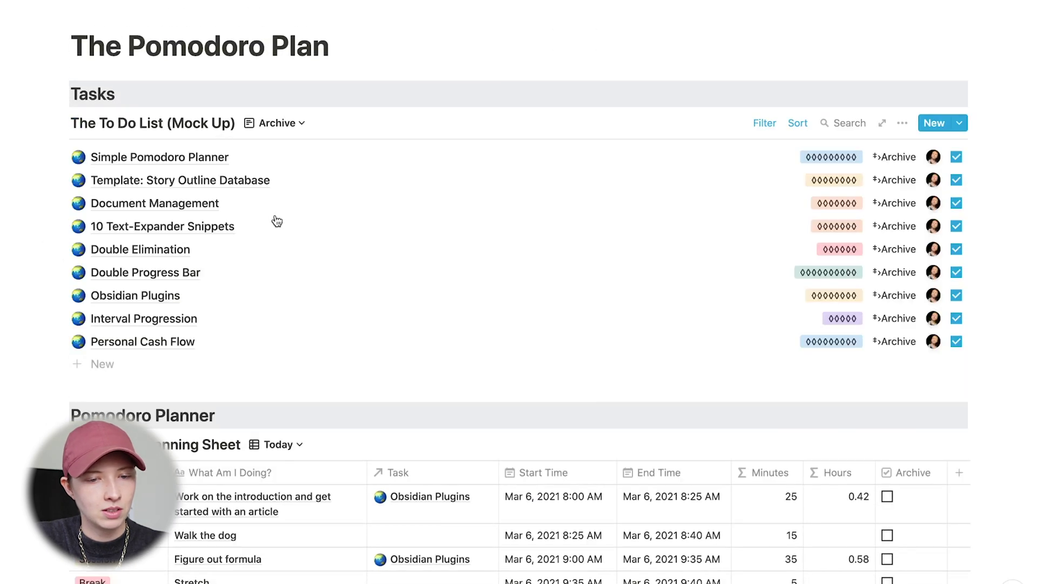
pyautogui.click(136, 295)
pyautogui.scroll(-1, 503, 275)
pyautogui.click(321, 318)
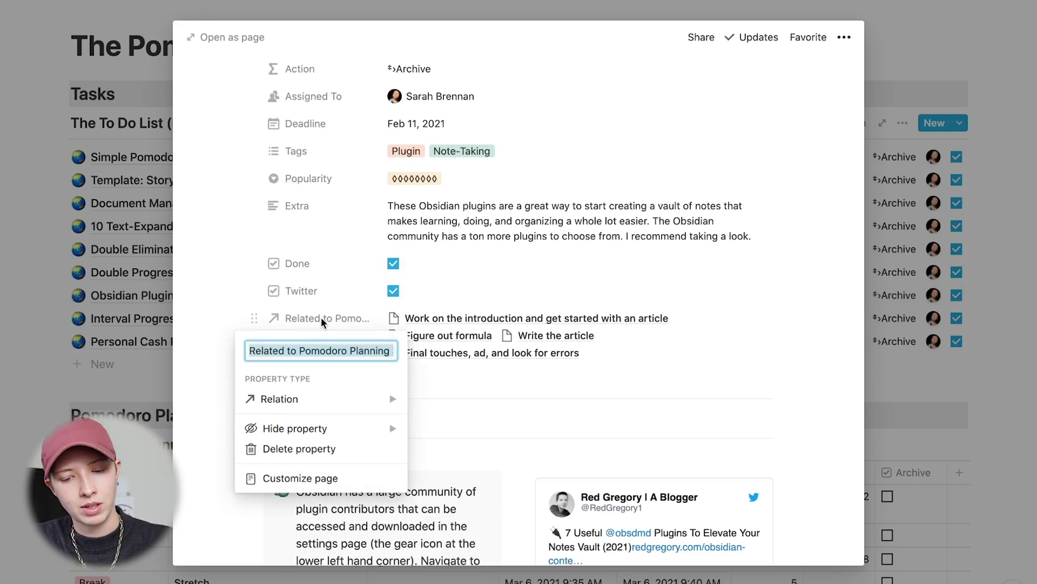
pyautogui.write('Sess')
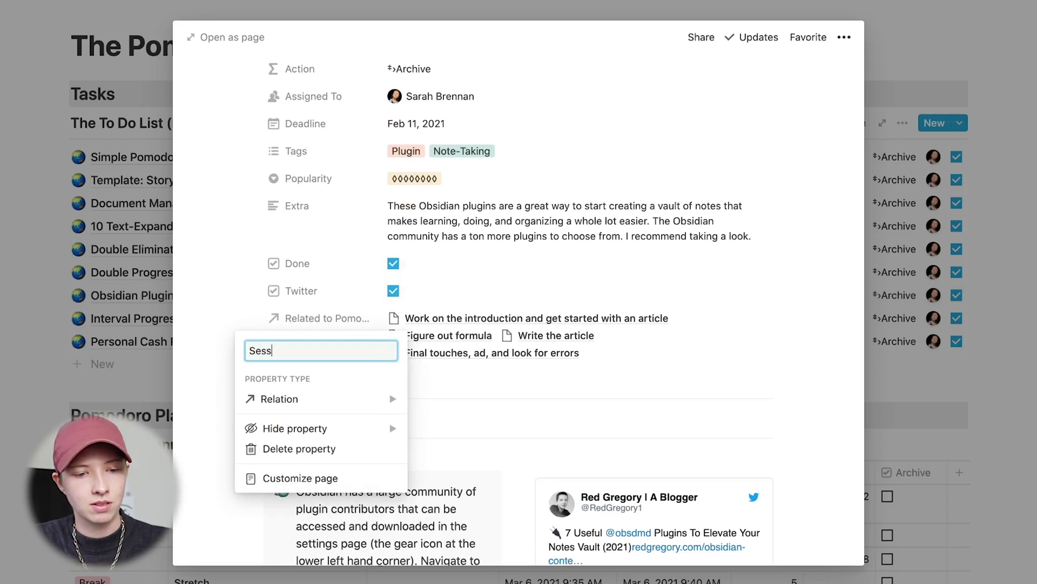
pyautogui.press('Return')
# Examine the sessions linked to the Obsidian Plugins task, including their type, end time, Hours and Minutes values.
pyautogui.click(415, 338)
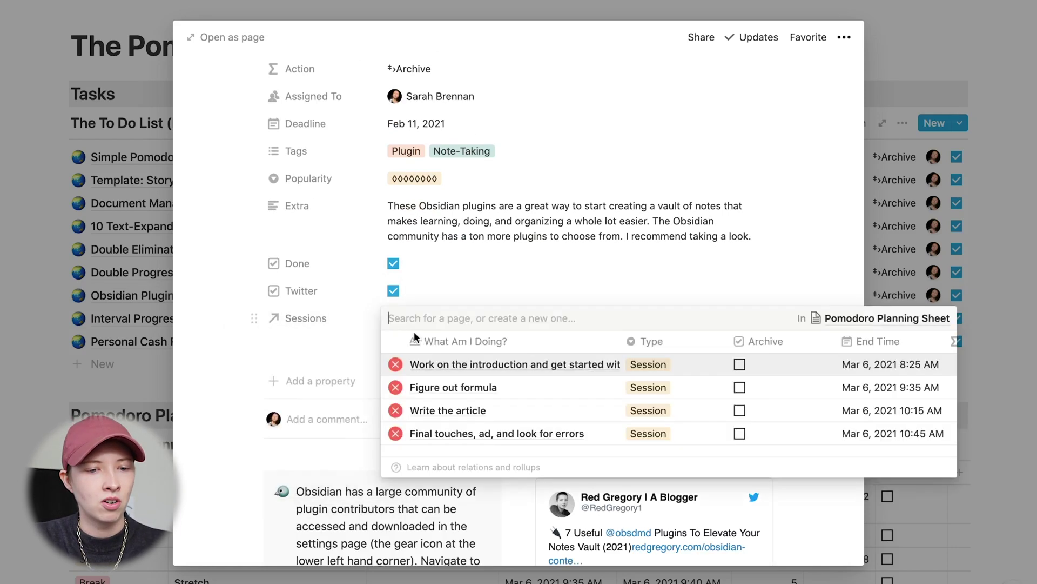
pyautogui.click(187, 275)
pyautogui.scroll(5, 301, 295)
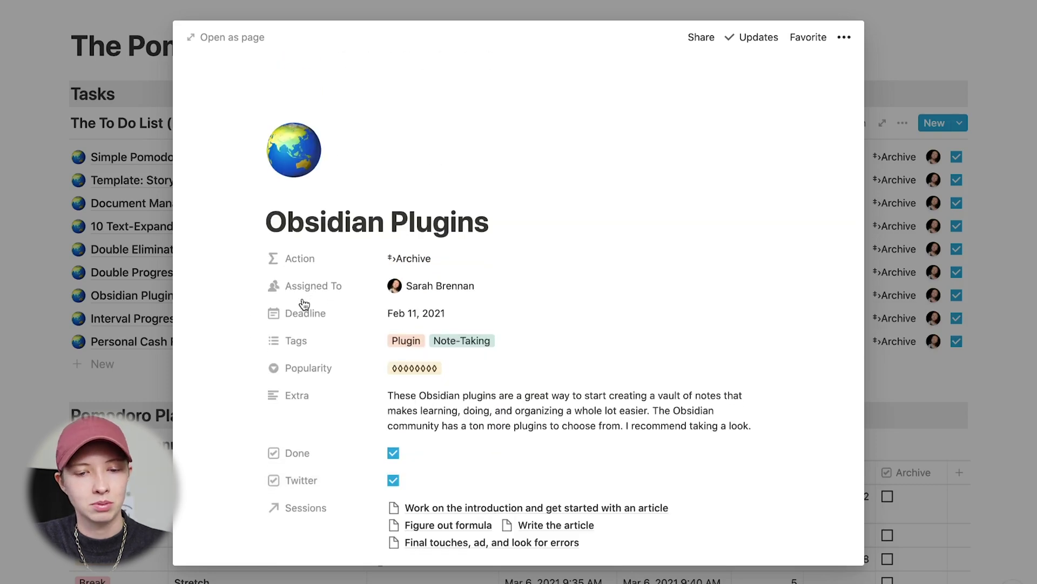
pyautogui.scroll(-5, 303, 303)
pyautogui.click(453, 386)
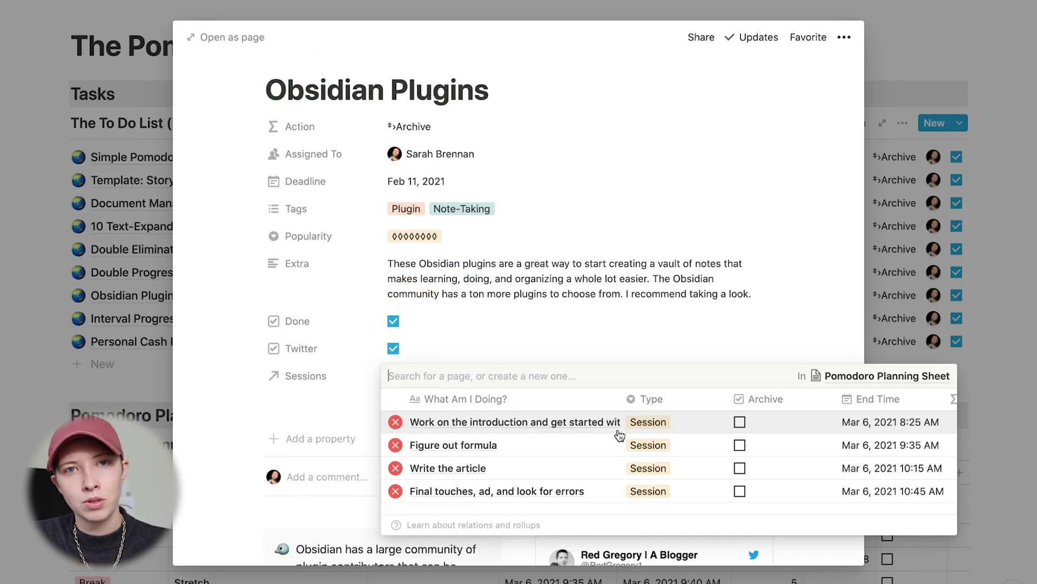
pyautogui.hscroll(10, 620, 435)
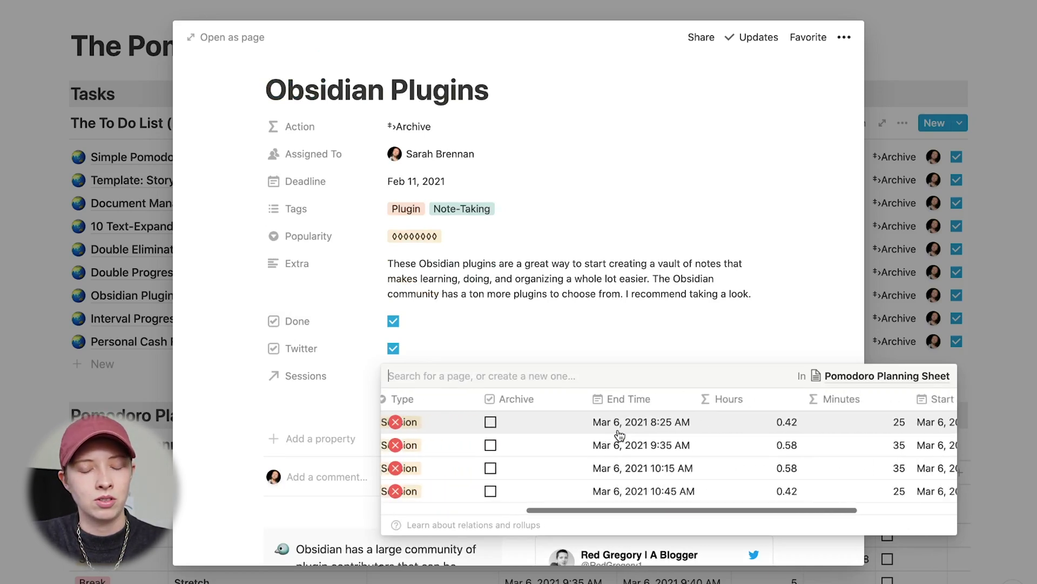
pyautogui.hscroll(3, 619, 434)
pyautogui.hscroll(-8, 494, 461)
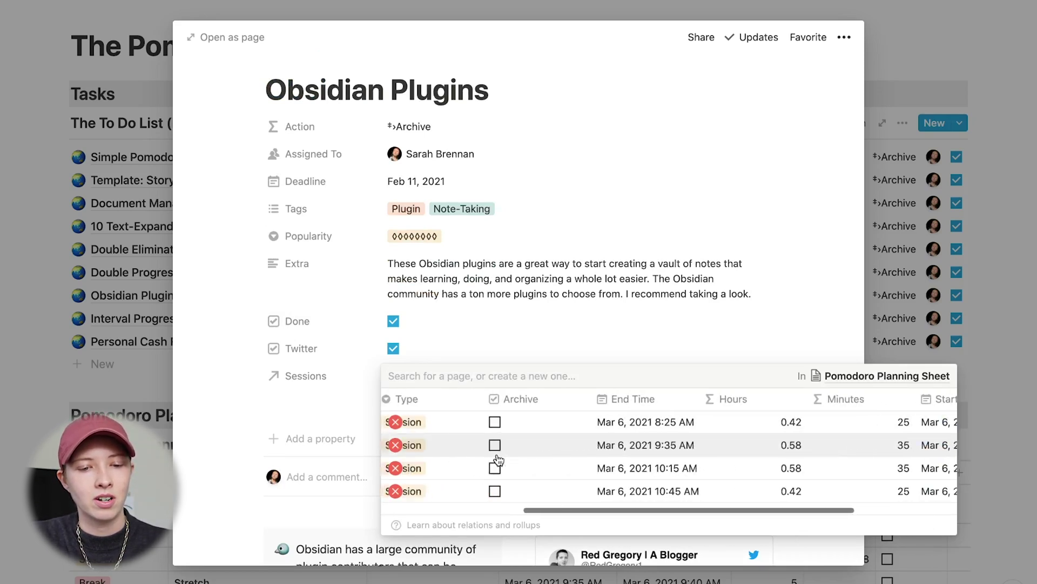
pyautogui.hscroll(-5, 504, 461)
pyautogui.hscroll(8, 504, 461)
pyautogui.hscroll(-7, 504, 461)
pyautogui.press('Escape')
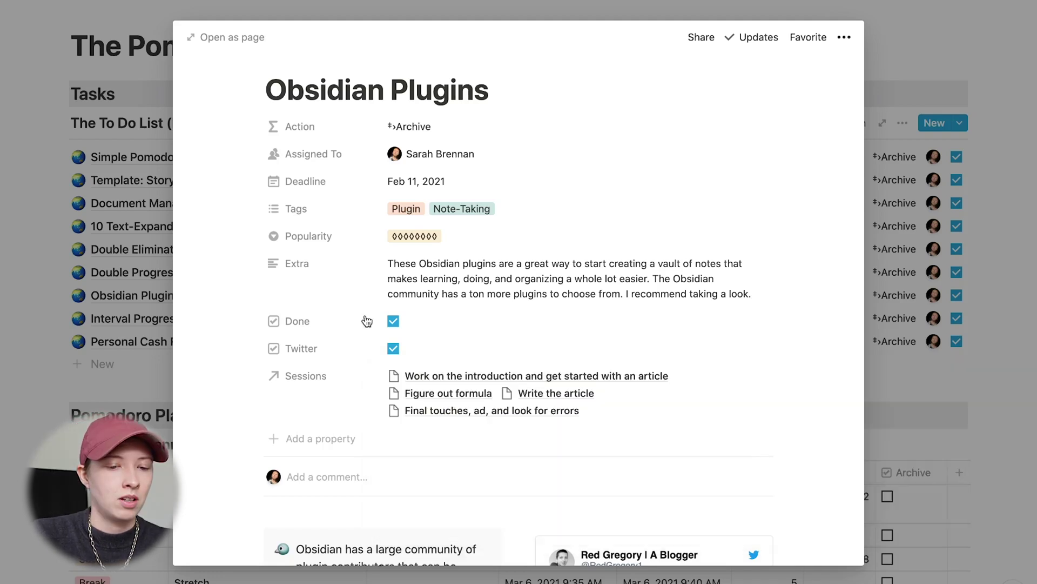
# Add a property named Total Time Spent to the Obsidian Plugins task and change its type to Rollup.
pyautogui.click(323, 439)
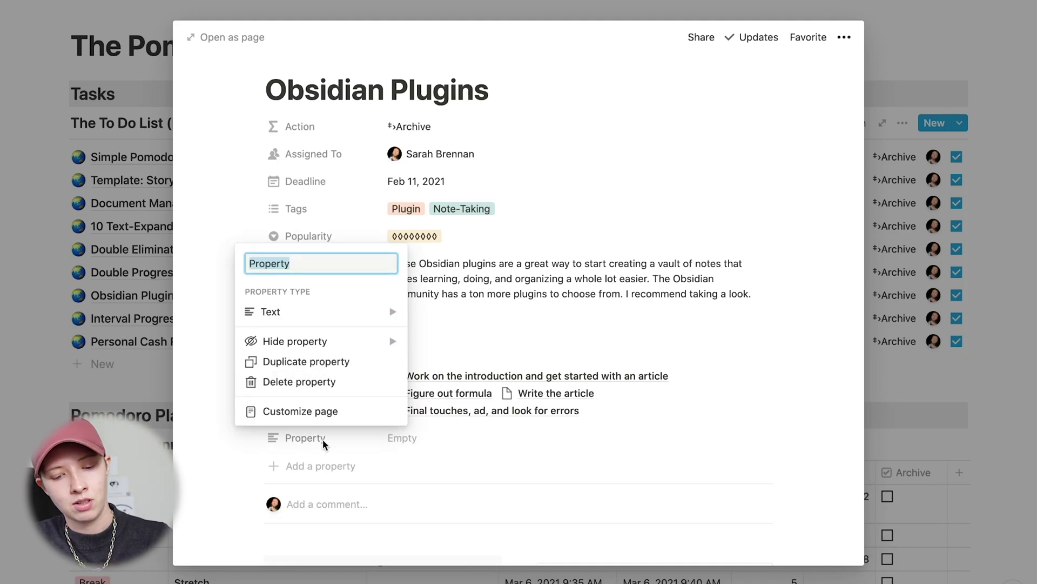
pyautogui.write('HO')
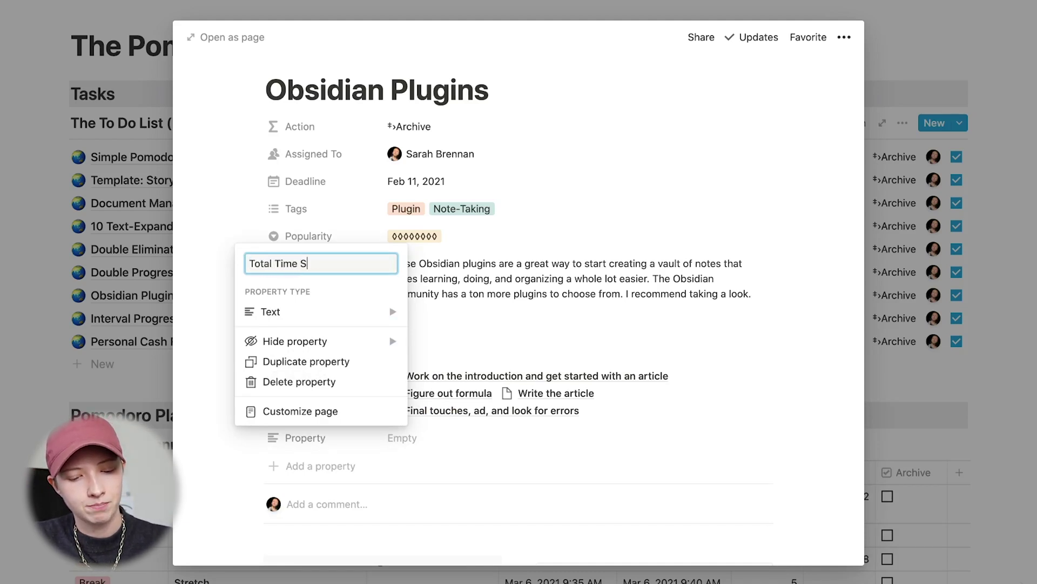
pyautogui.write('t')
pyautogui.press('Return')
pyautogui.click(323, 439)
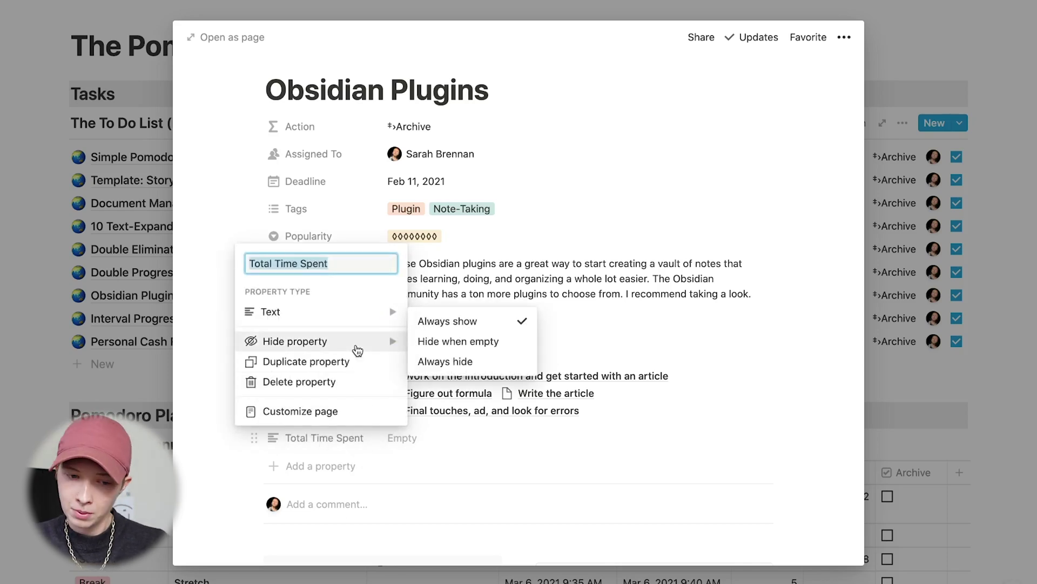
pyautogui.moveTo(271, 321)
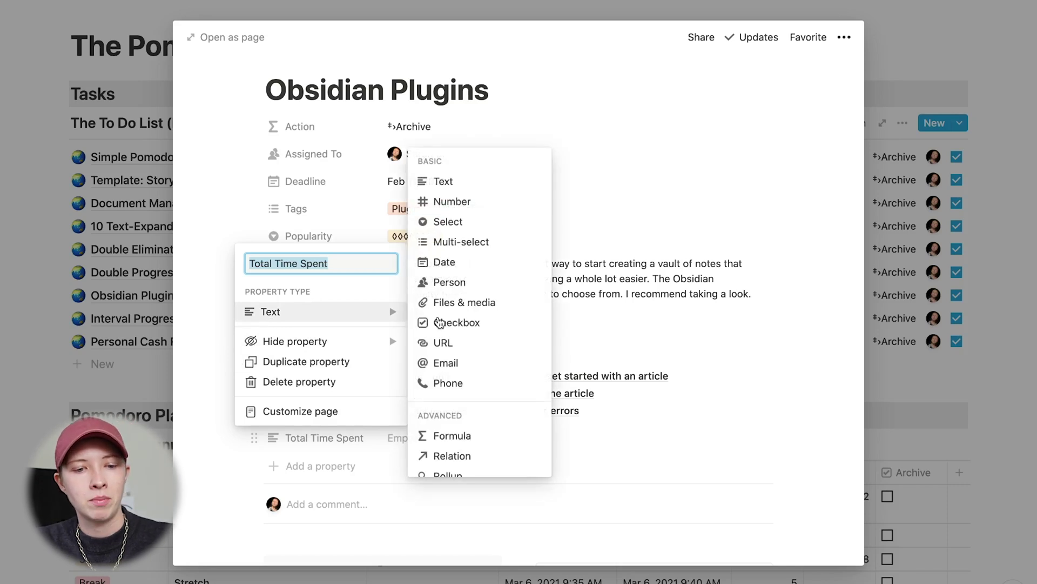
pyautogui.scroll(-3, 480, 388)
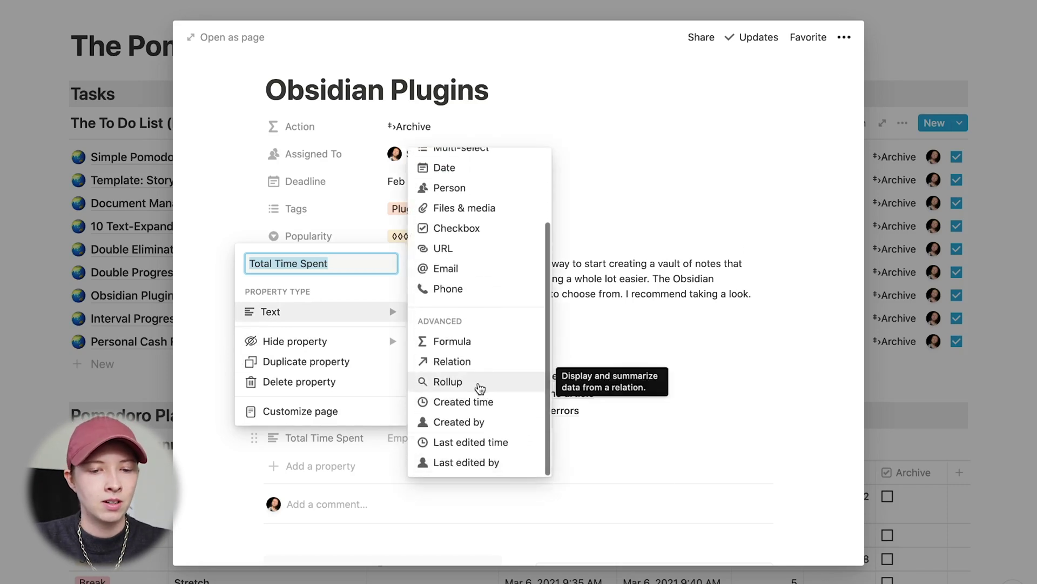
pyautogui.click(479, 388)
# Configure the Total Time Spent rollup to use the Sessions relation, the Hours property and the Sum calculation, and close the task page.
pyautogui.click(420, 439)
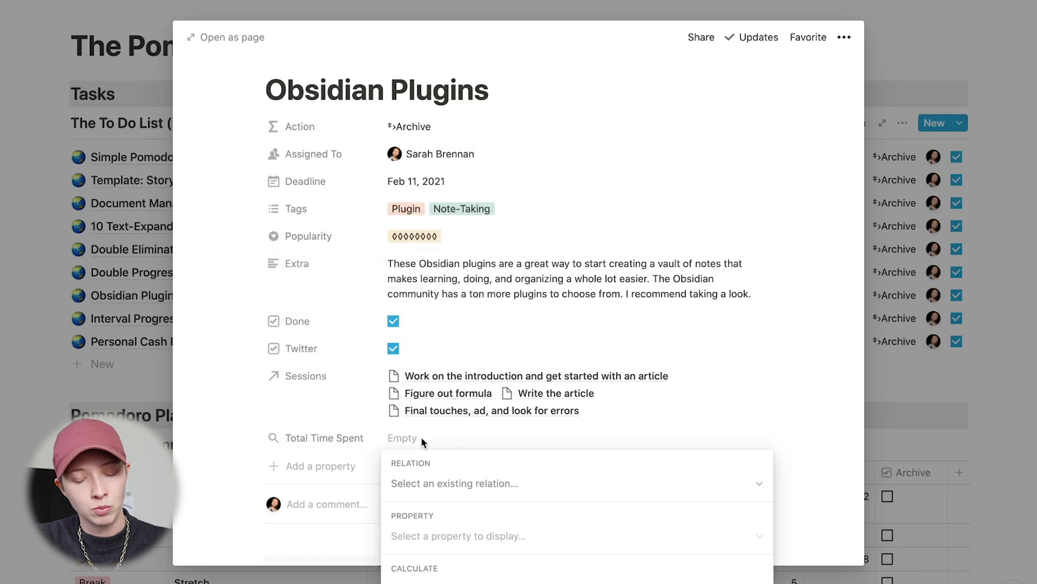
pyautogui.click(338, 377)
pyautogui.scroll(-5, 338, 378)
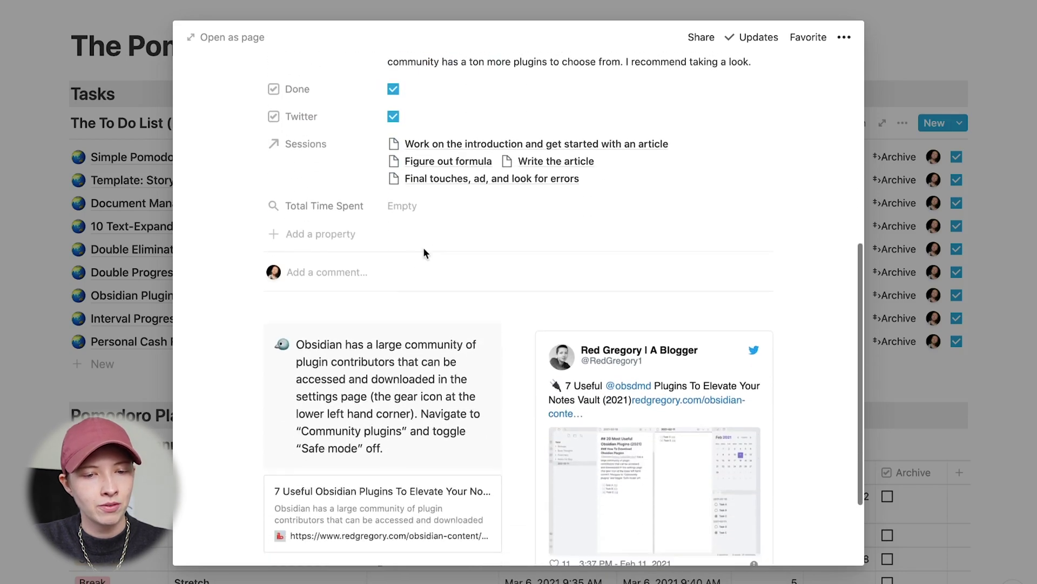
pyautogui.click(400, 204)
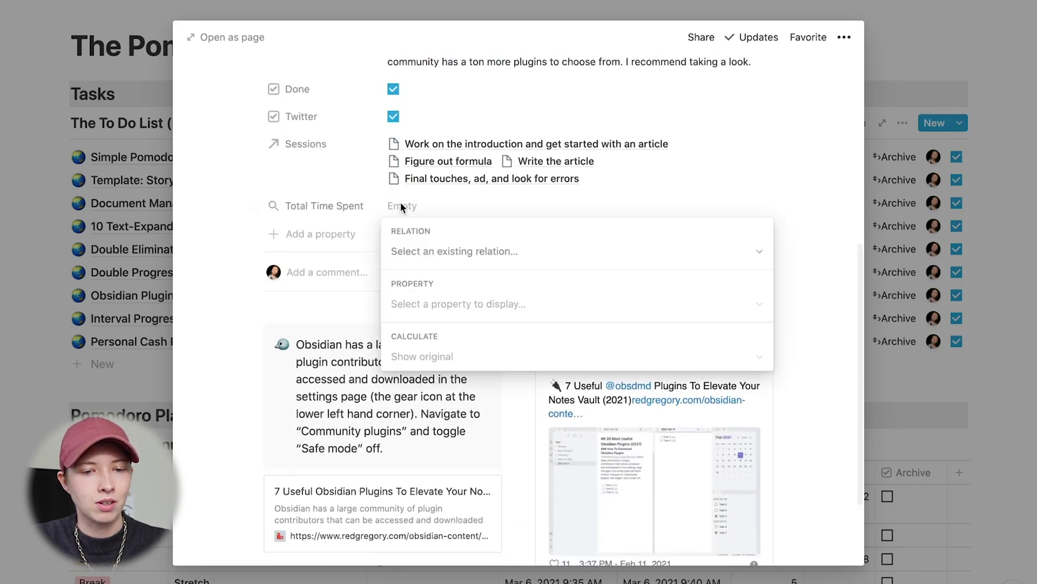
pyautogui.click(432, 252)
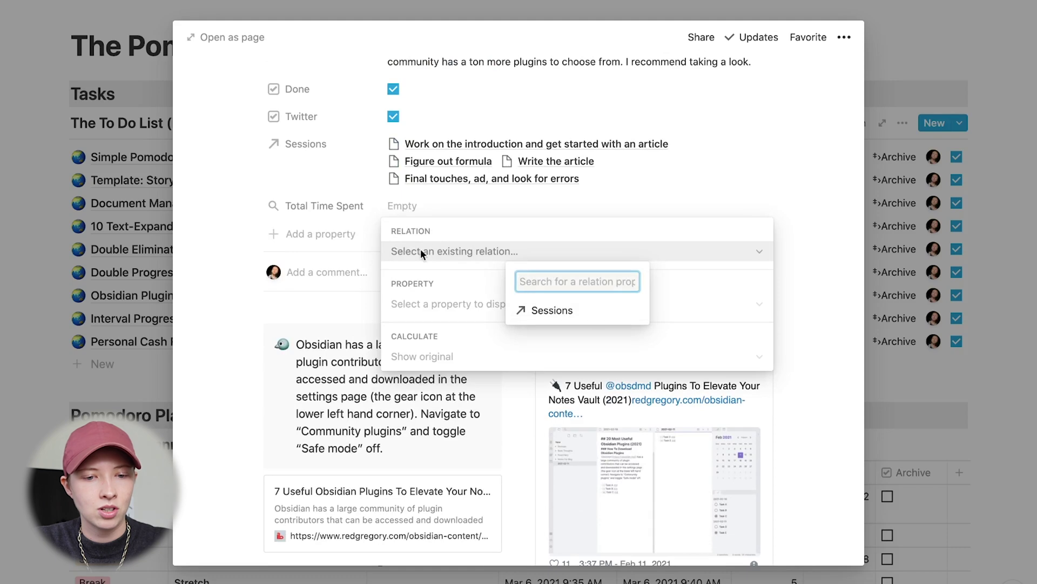
pyautogui.click(552, 310)
pyautogui.click(438, 306)
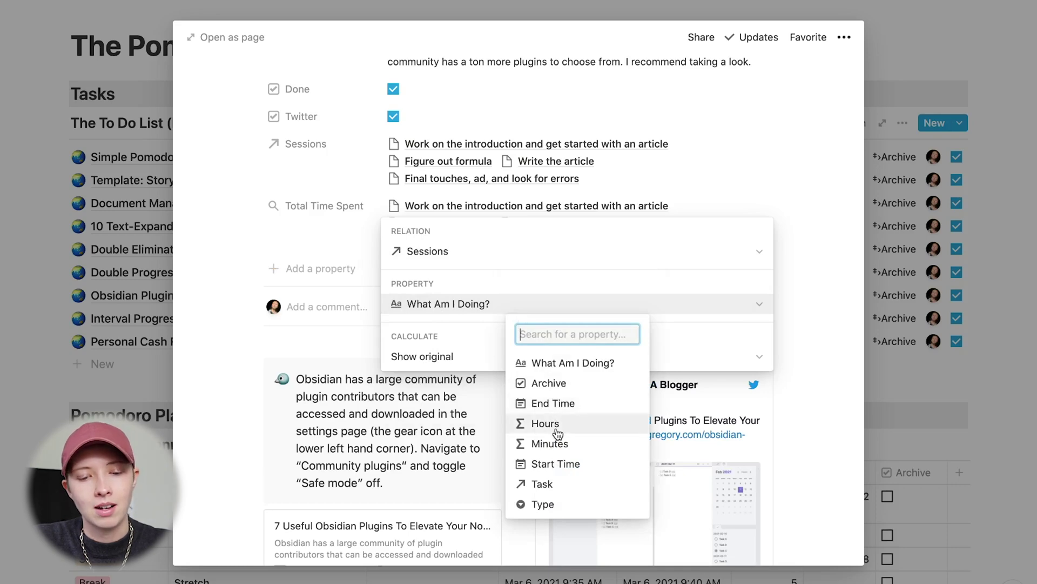
pyautogui.click(587, 430)
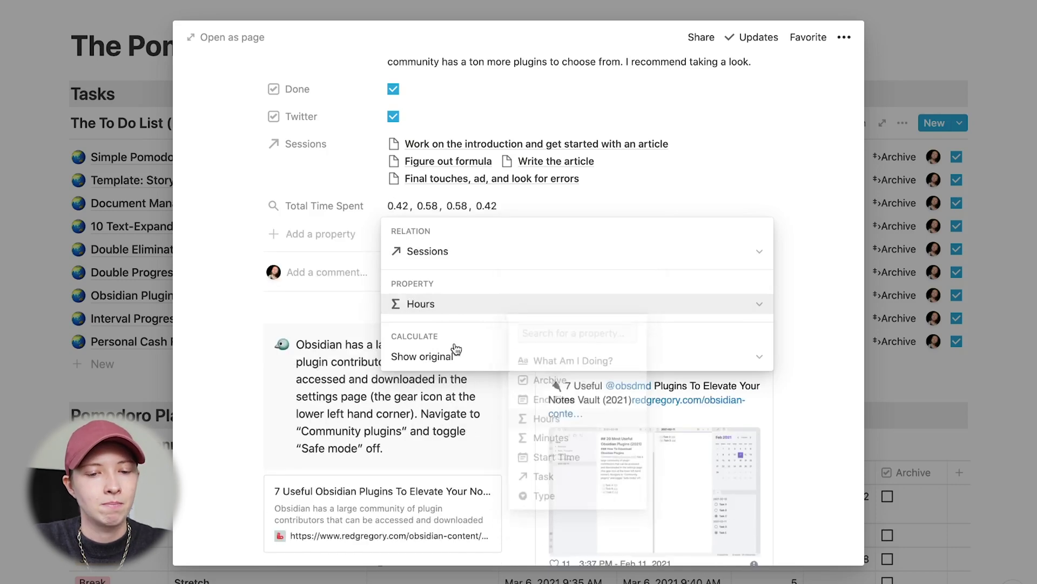
pyautogui.click(427, 359)
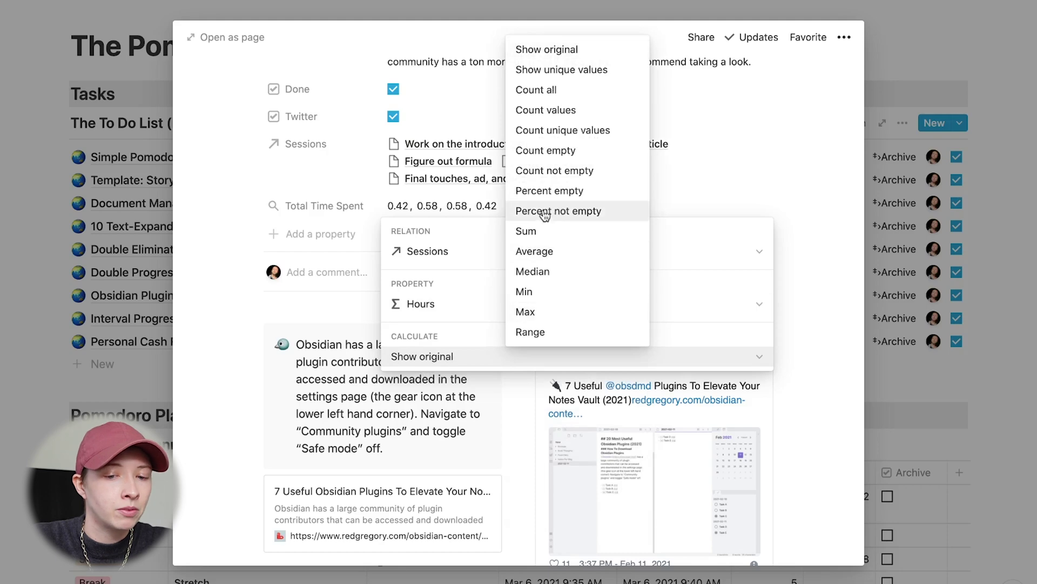
pyautogui.click(524, 232)
pyautogui.click(332, 218)
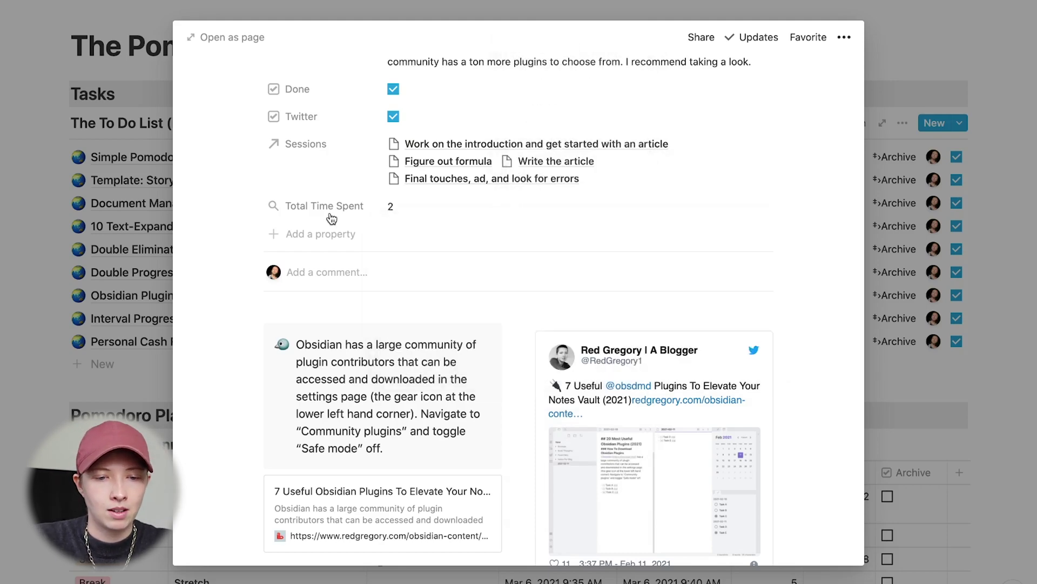
pyautogui.scroll(5, 332, 217)
pyautogui.scroll(-1, 332, 217)
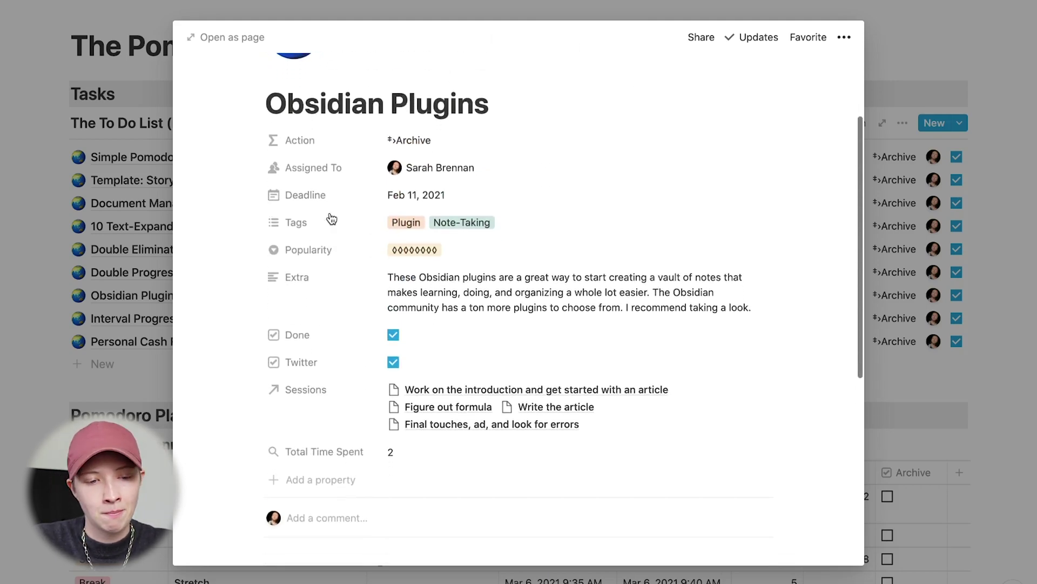
pyautogui.click(114, 277)
# Open the Craftify Website task and check its linked sessions and Total Time Spent value.
pyautogui.scroll(-8, 115, 278)
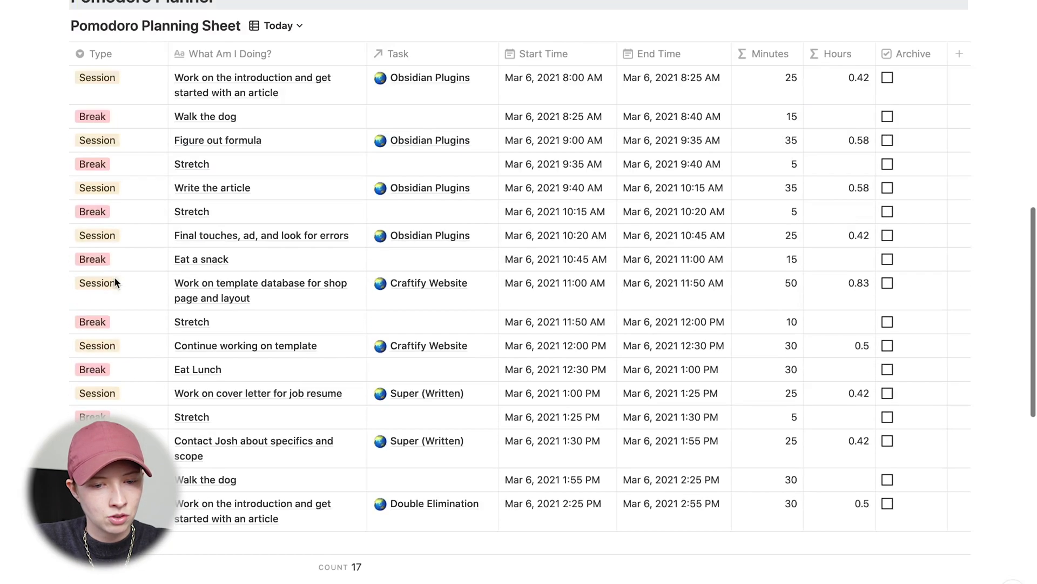
pyautogui.scroll(10, 424, 346)
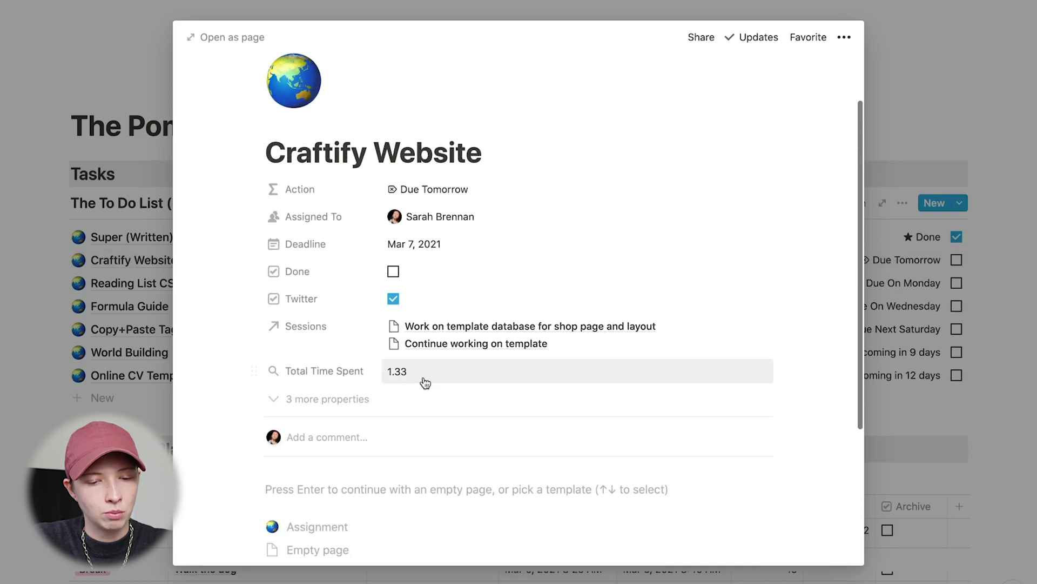
pyautogui.click(446, 339)
pyautogui.click(372, 362)
# Rename the Total Time Spent rollup by replacing the word Time with Hours, and close the Craftify Website page.
pyautogui.click(311, 371)
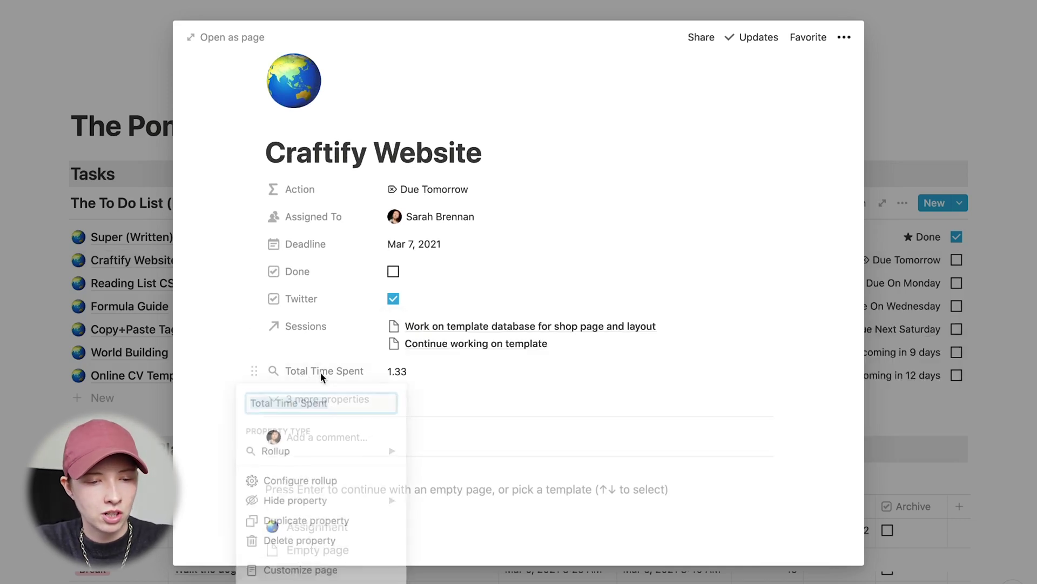
pyautogui.click(301, 403)
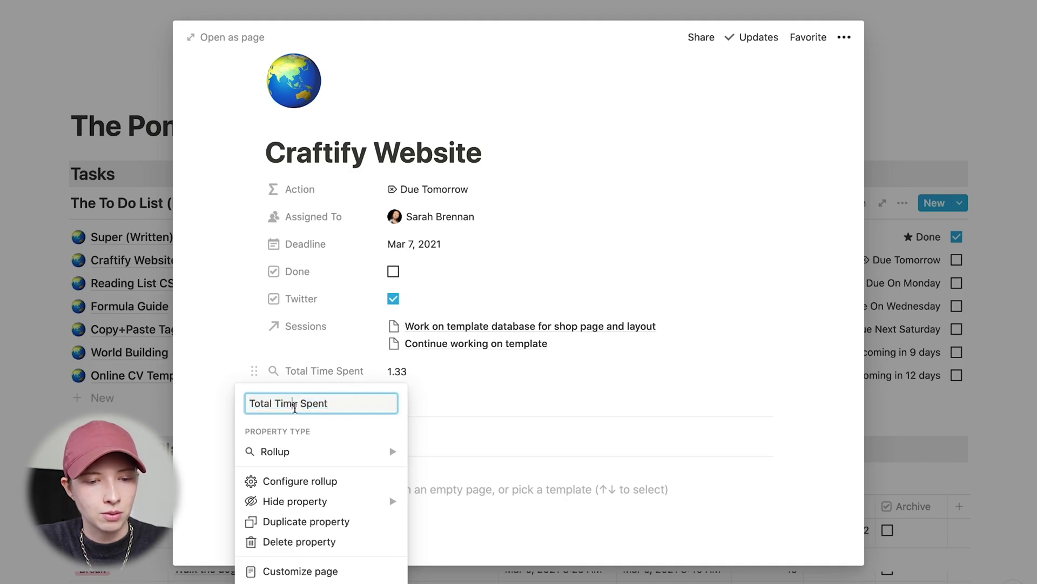
pyautogui.write('Hours')
pyautogui.press('Return')
pyautogui.click(135, 288)
# Review the tasks in the To Do List and the sessions related to them in the Today table.
pyautogui.scroll(-4, 137, 295)
pyautogui.scroll(-5, 136, 296)
pyautogui.scroll(10, 135, 292)
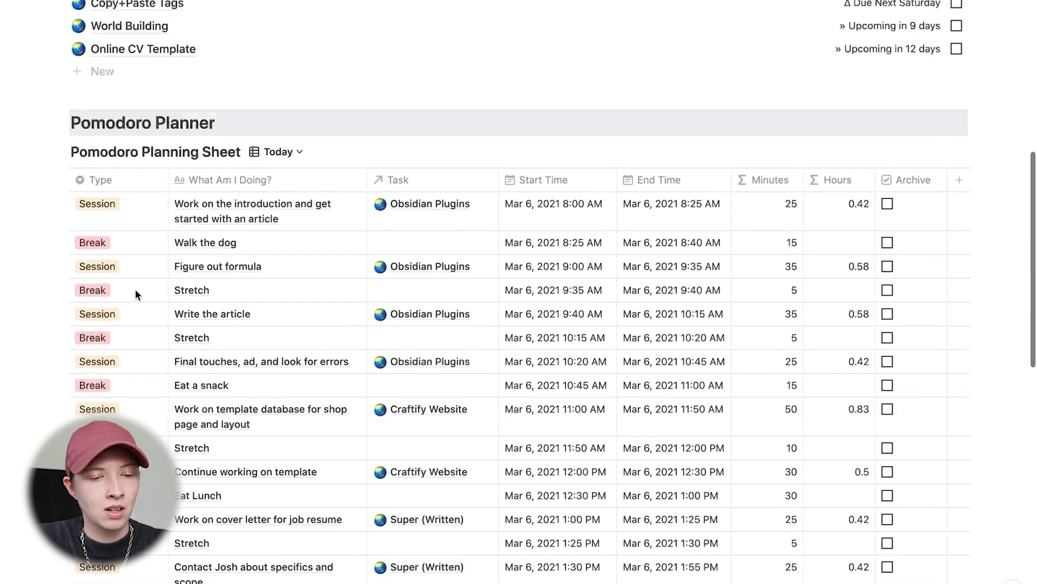
pyautogui.scroll(3, 136, 289)
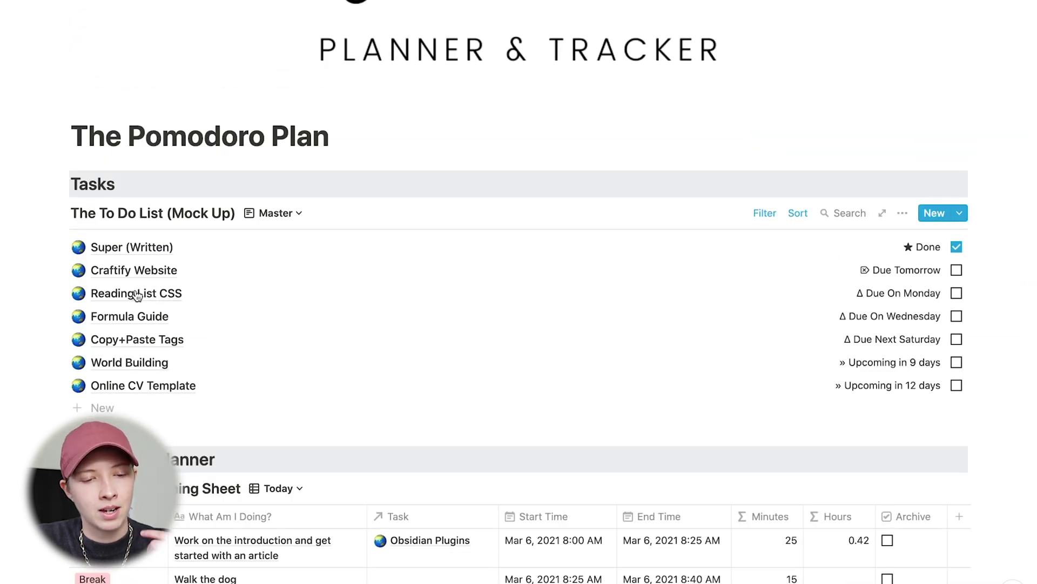
pyautogui.scroll(-8, 136, 295)
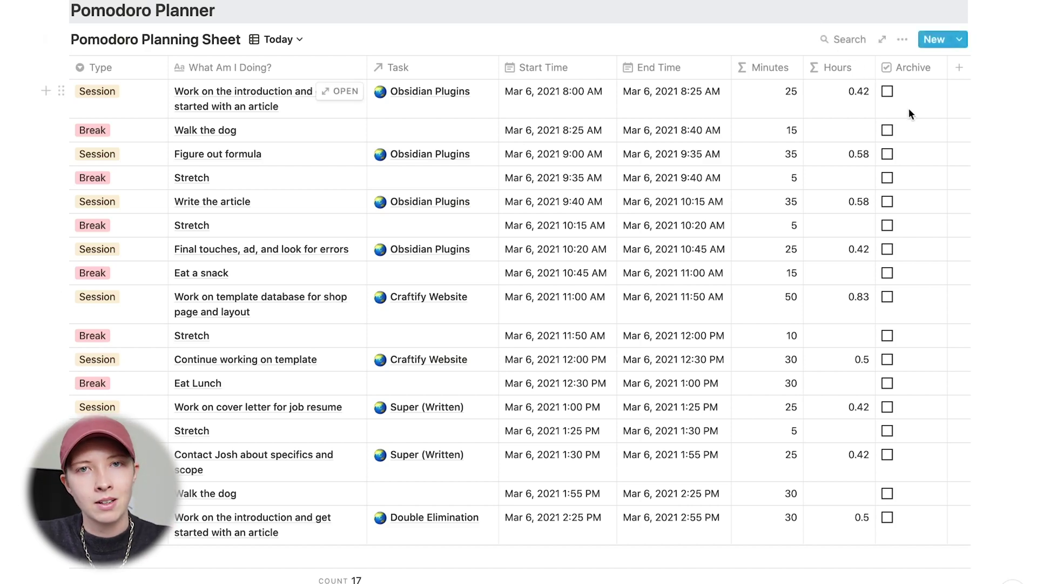
pyautogui.scroll(-2, 909, 113)
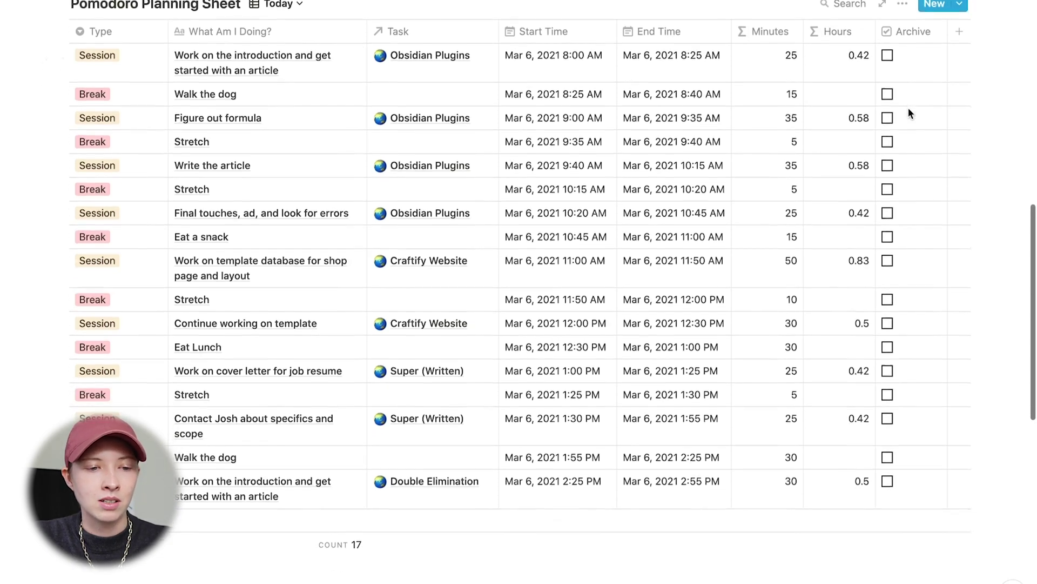
# Tick the Archive checkbox for every session and break in the Today view of the Pomodoro Planning Sheet.
pyautogui.scroll(1, 909, 114)
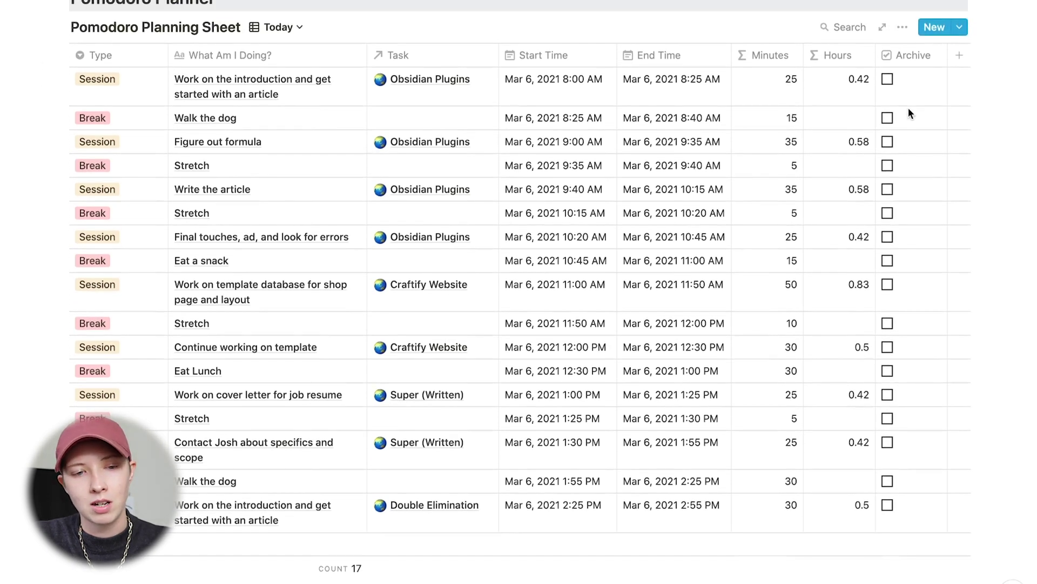
pyautogui.scroll(1, 908, 114)
pyautogui.click(278, 53)
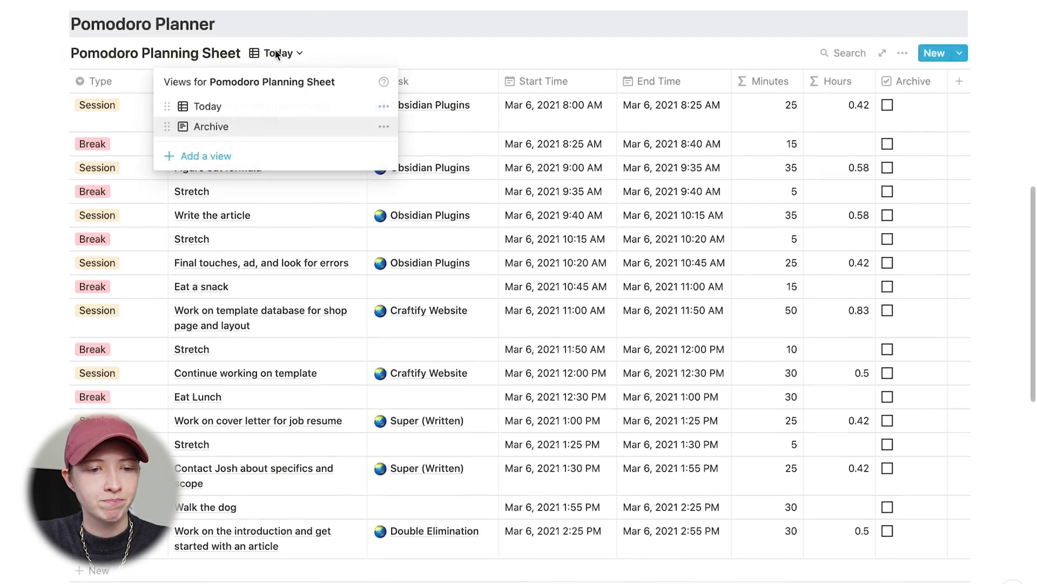
pyautogui.click(438, 29)
pyautogui.scroll(-1, 798, 95)
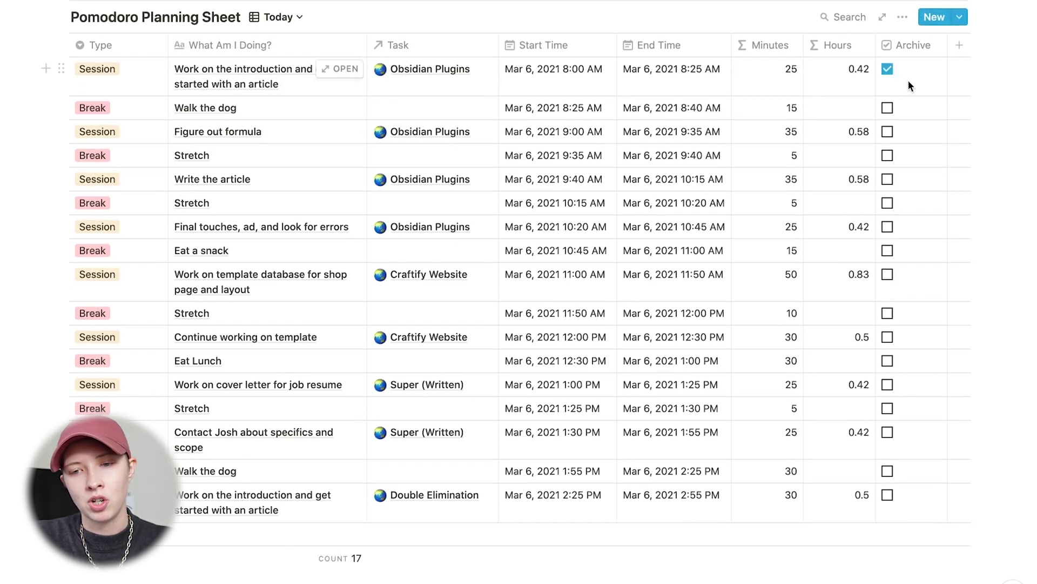
pyautogui.moveTo(908, 80); pyautogui.dragTo(919, 496)
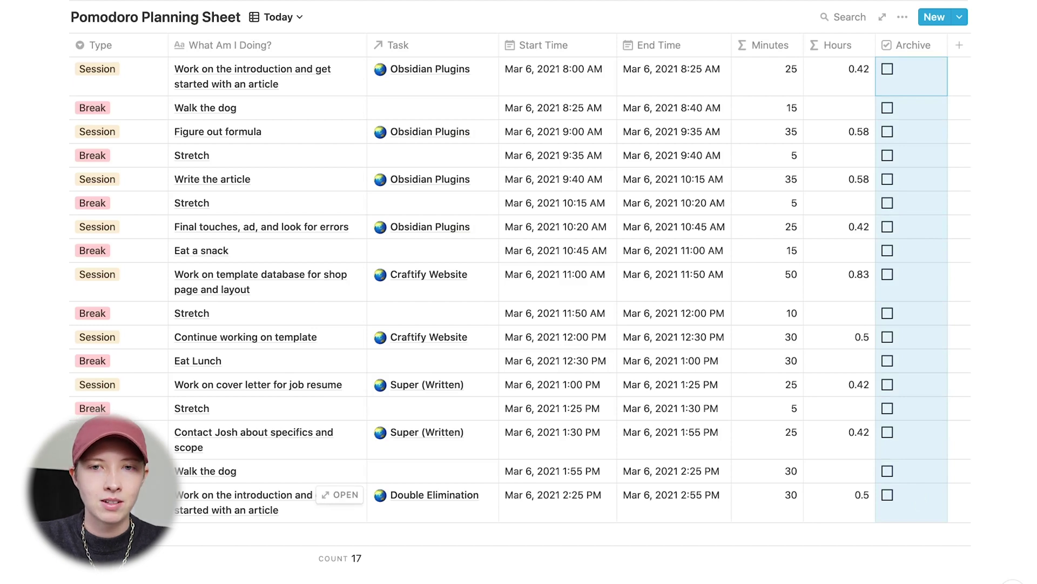
pyautogui.press('Return')
# Switch the Pomodoro Planning Sheet to the Archive view and add a sort by End Time.
pyautogui.click(276, 18)
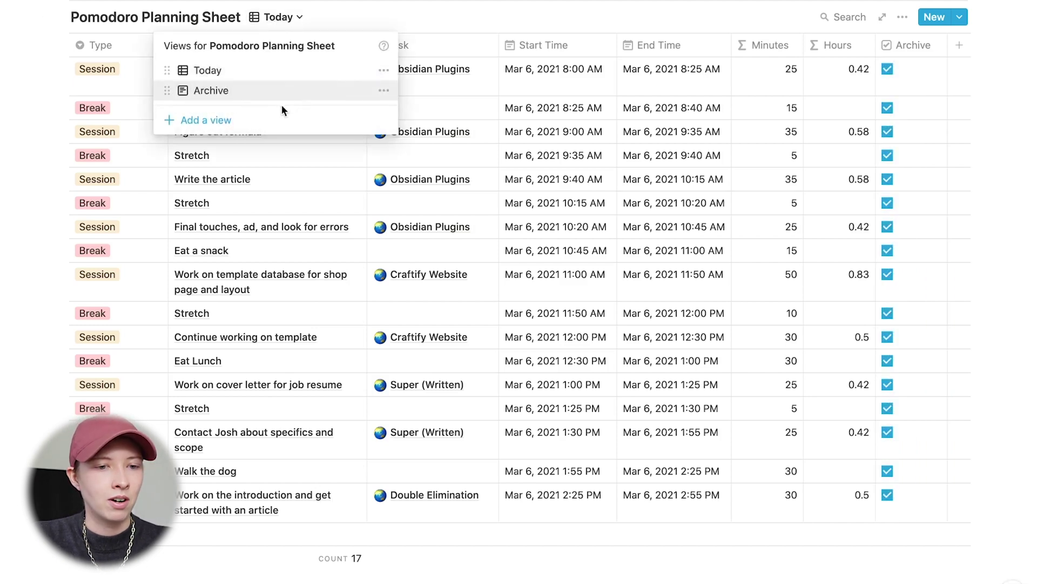
pyautogui.click(281, 90)
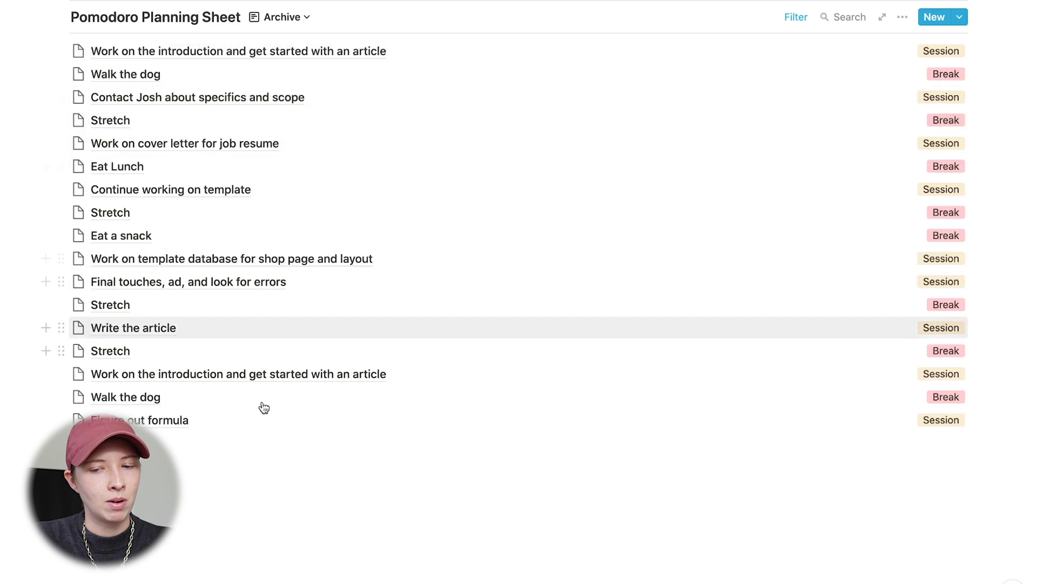
pyautogui.scroll(2, 853, 88)
pyautogui.click(904, 81)
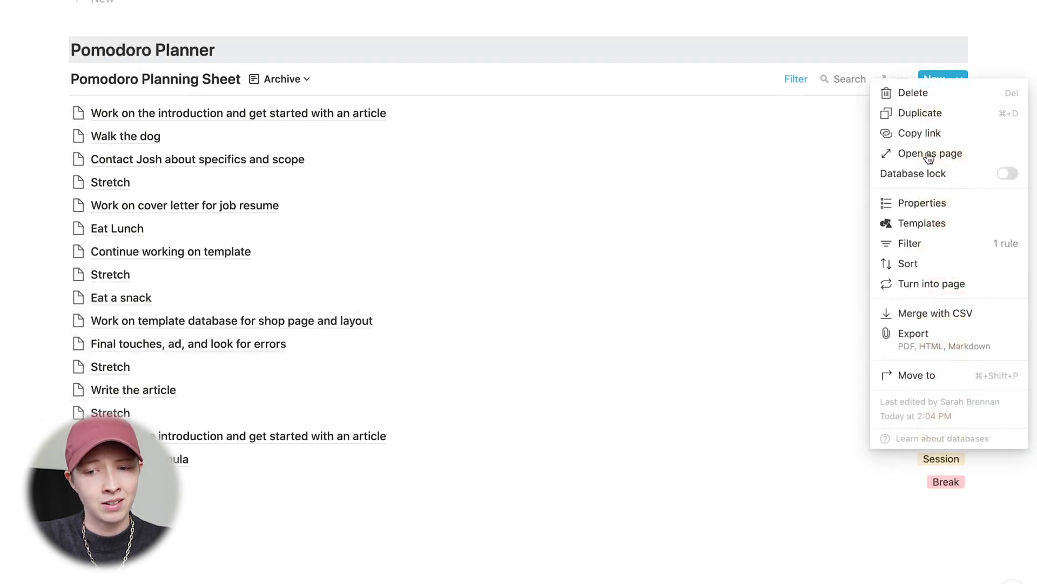
pyautogui.click(931, 259)
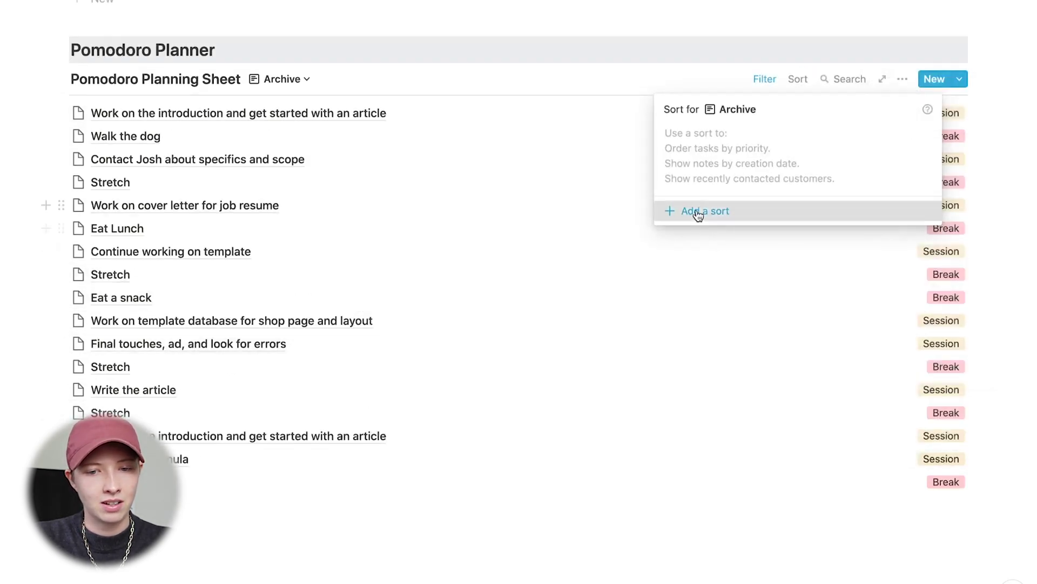
pyautogui.click(702, 211)
pyautogui.click(724, 137)
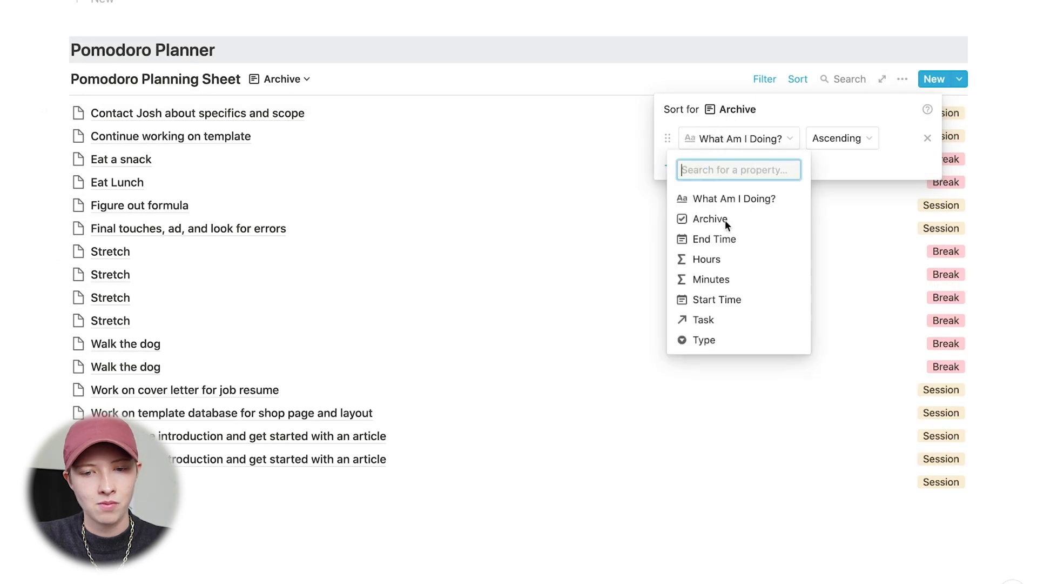
pyautogui.click(721, 238)
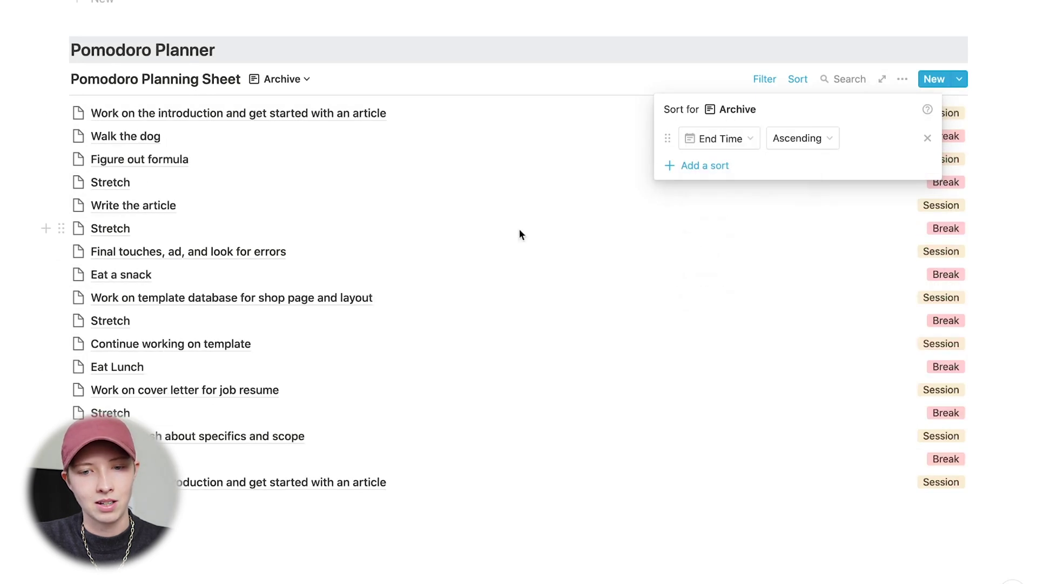
pyautogui.click(519, 232)
# Change the order of the Archive view's End Time sort to Descending.
pyautogui.click(806, 79)
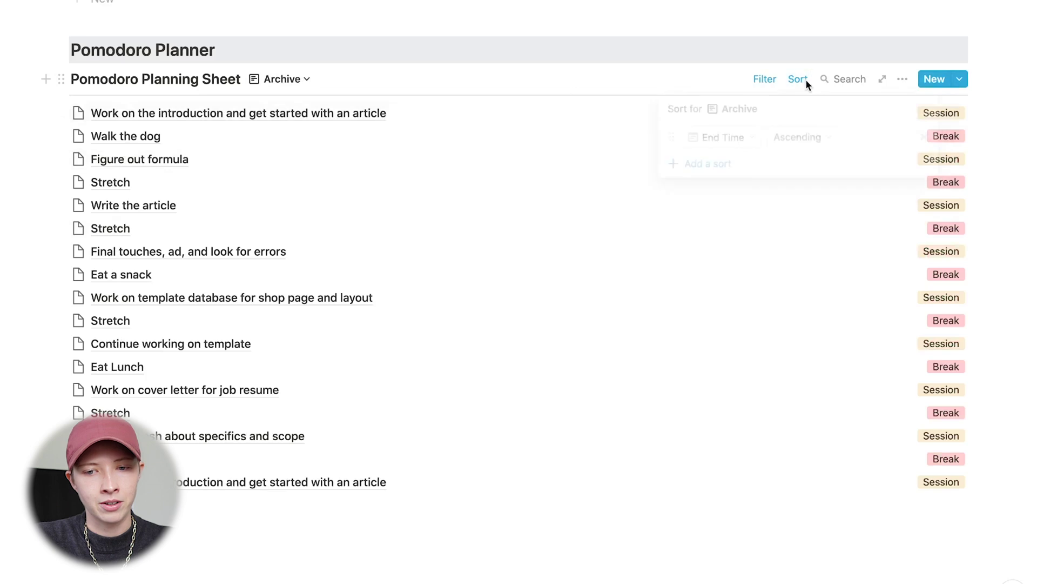
pyautogui.click(829, 140)
pyautogui.click(812, 184)
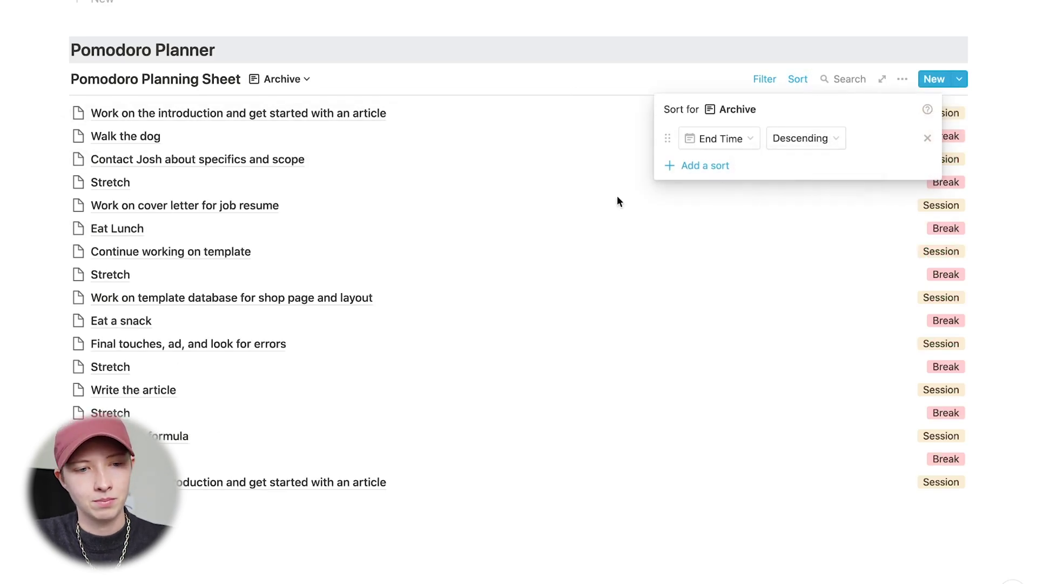
pyautogui.click(393, 159)
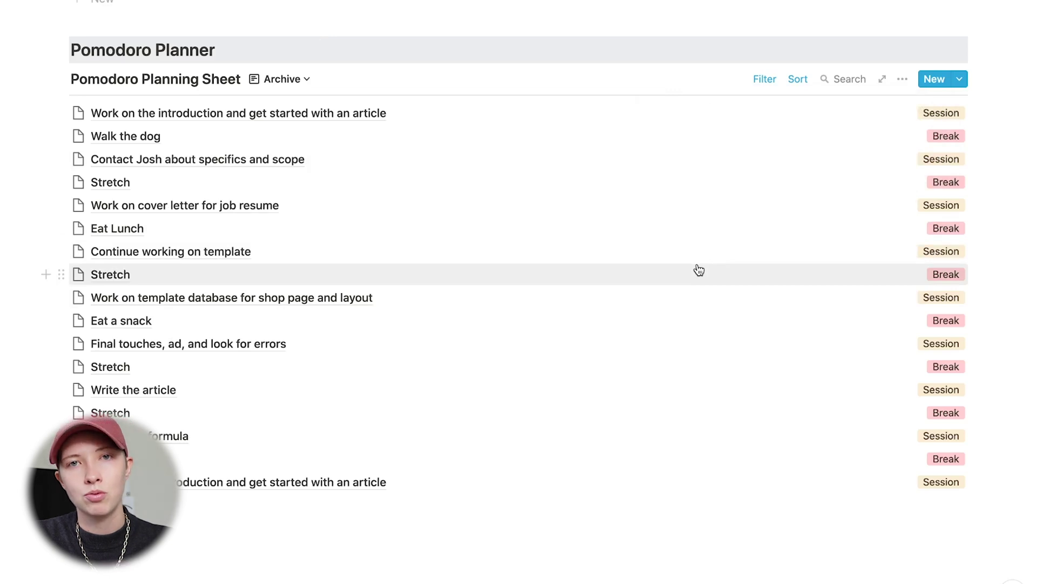
# Show the End Time property on the entries in the Archive view.
pyautogui.click(902, 79)
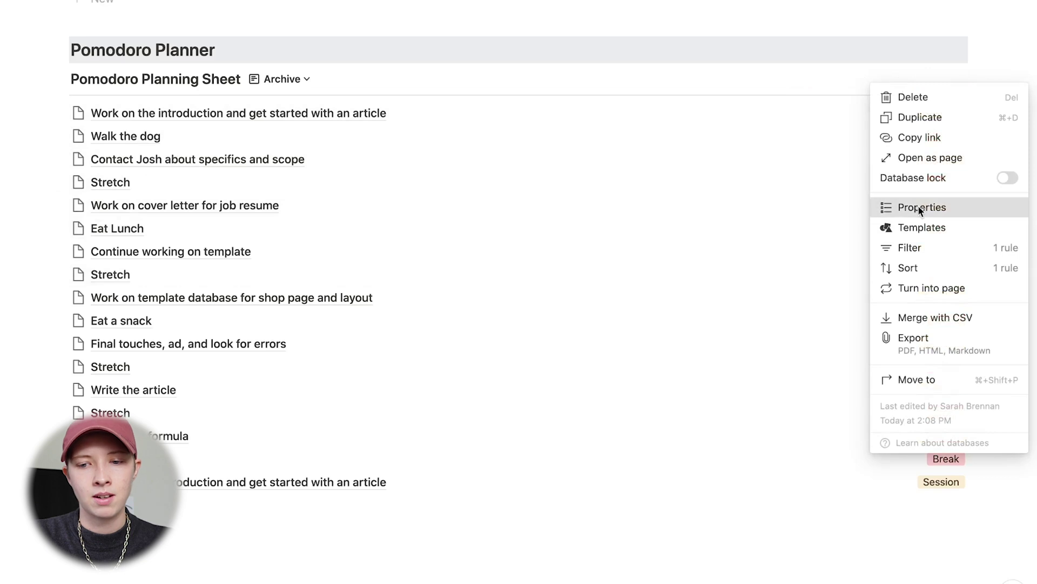
pyautogui.click(920, 207)
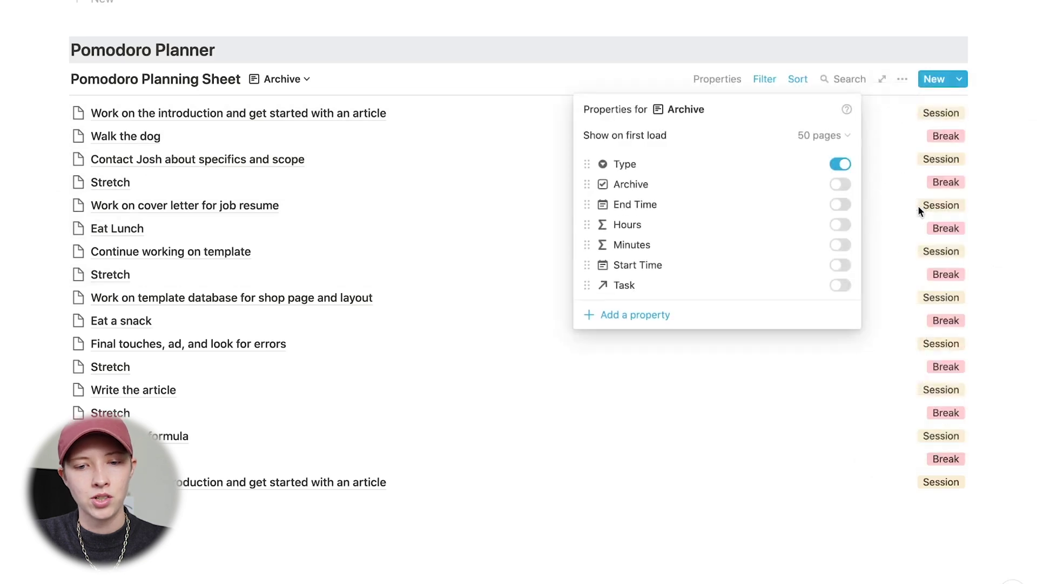
pyautogui.click(840, 207)
pyautogui.click(1023, 227)
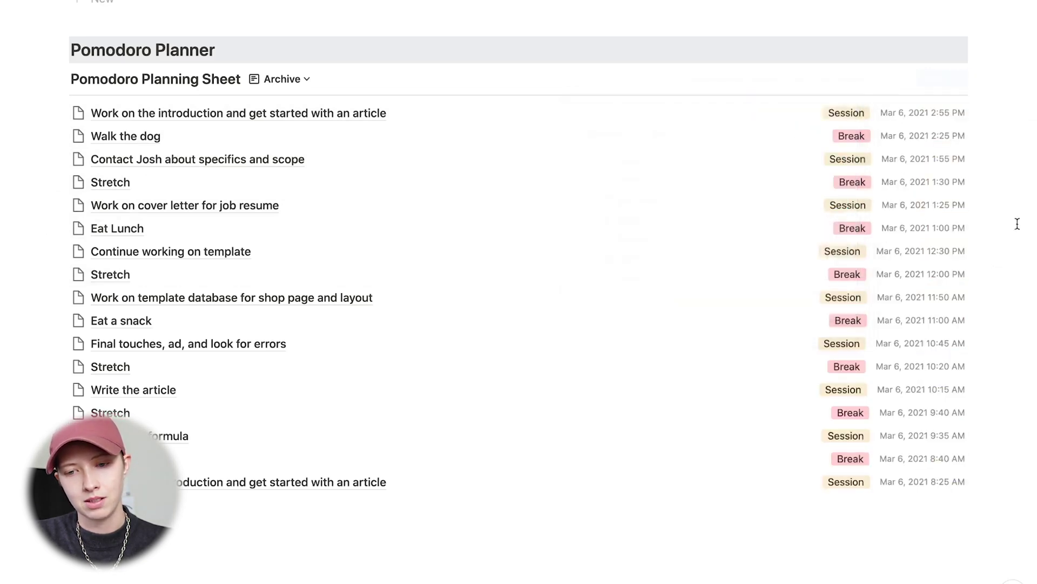
# Switch to the Today view and add a filter on the Archive property that hides the archived entries.
pyautogui.scroll(2, 1007, 231)
pyautogui.click(285, 113)
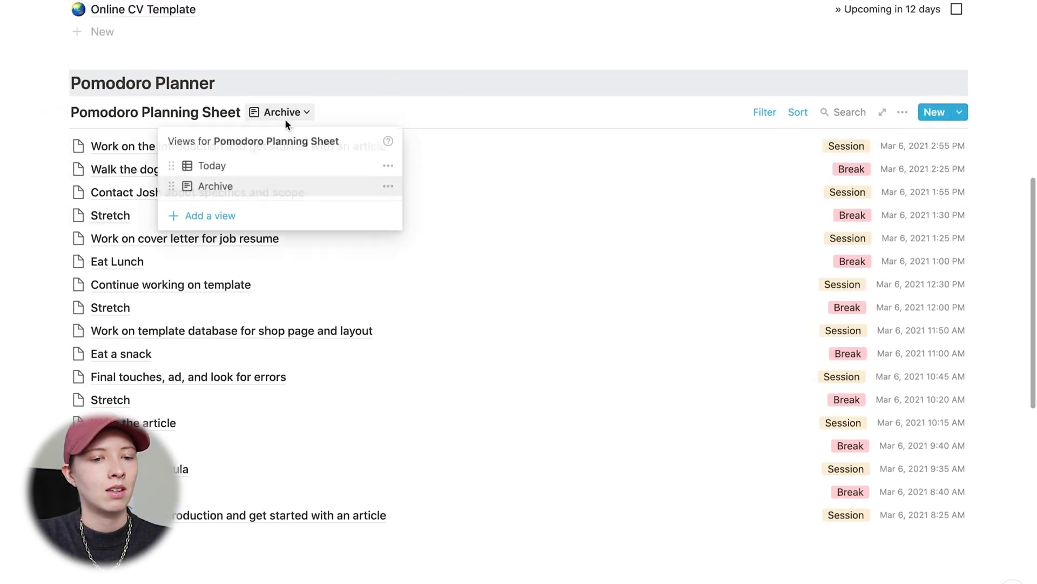
pyautogui.click(248, 166)
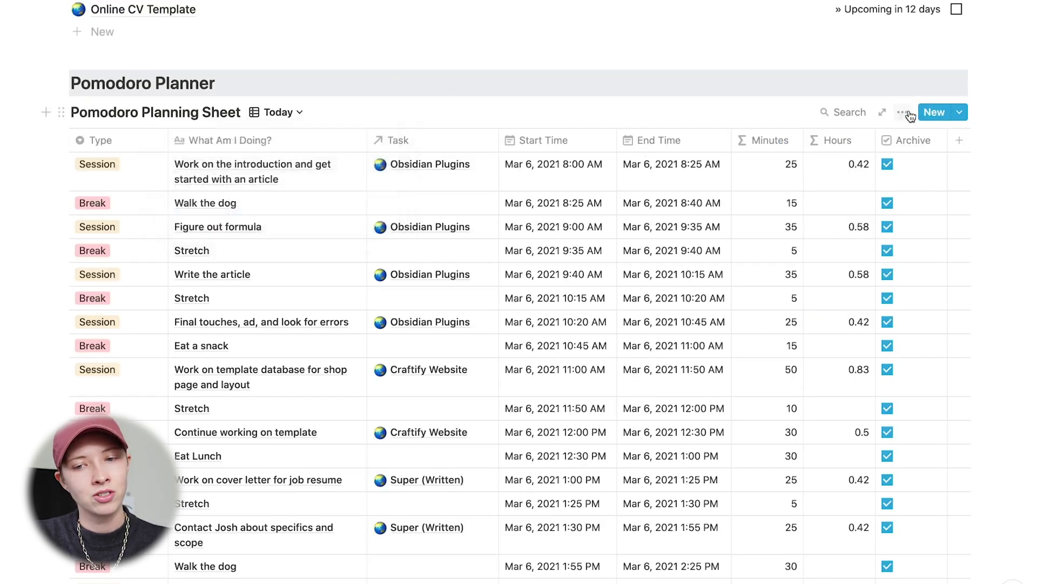
pyautogui.click(905, 112)
pyautogui.click(921, 278)
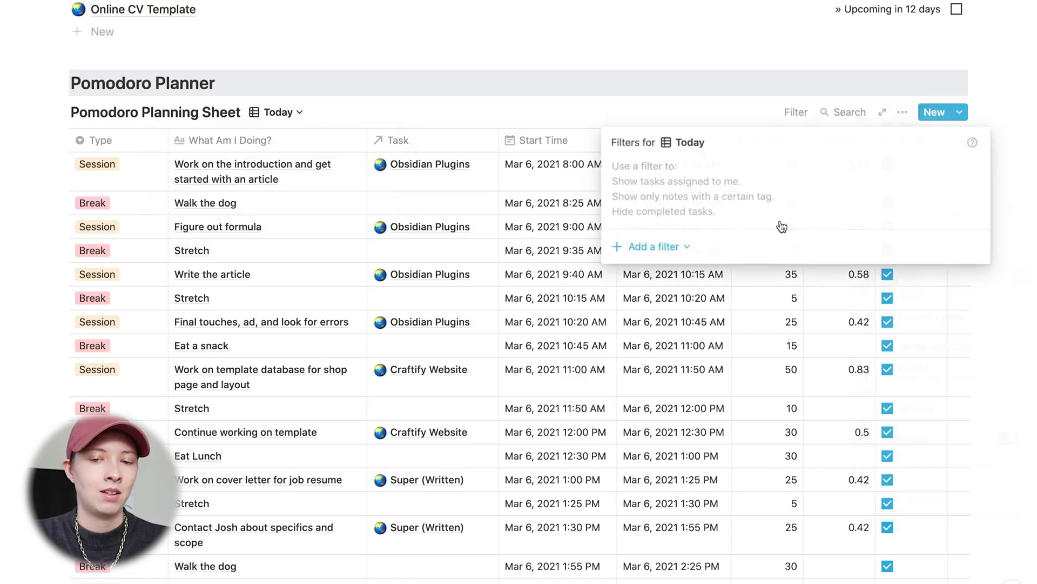
pyautogui.click(643, 247)
pyautogui.click(665, 272)
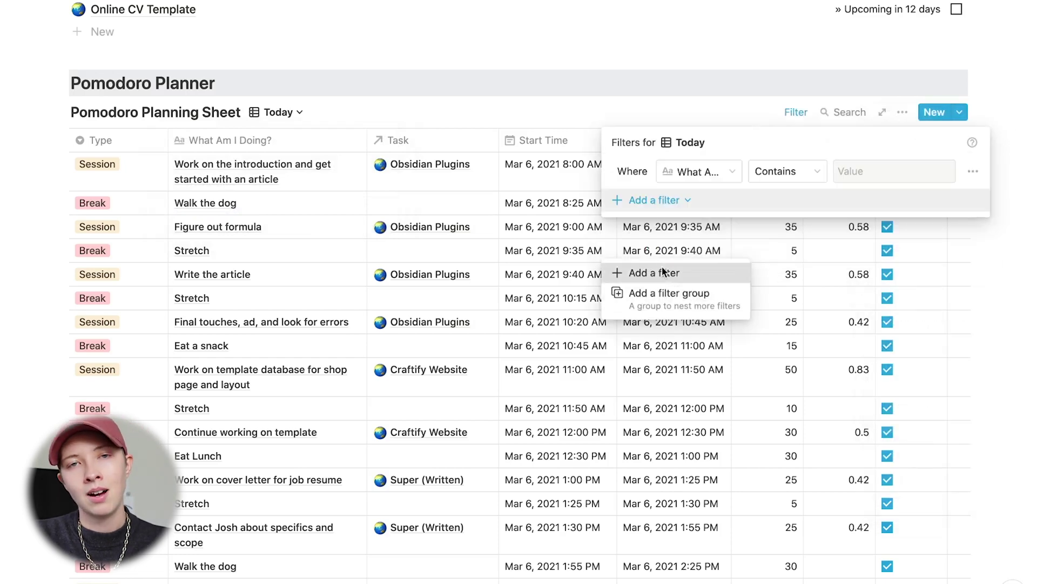
pyautogui.click(727, 172)
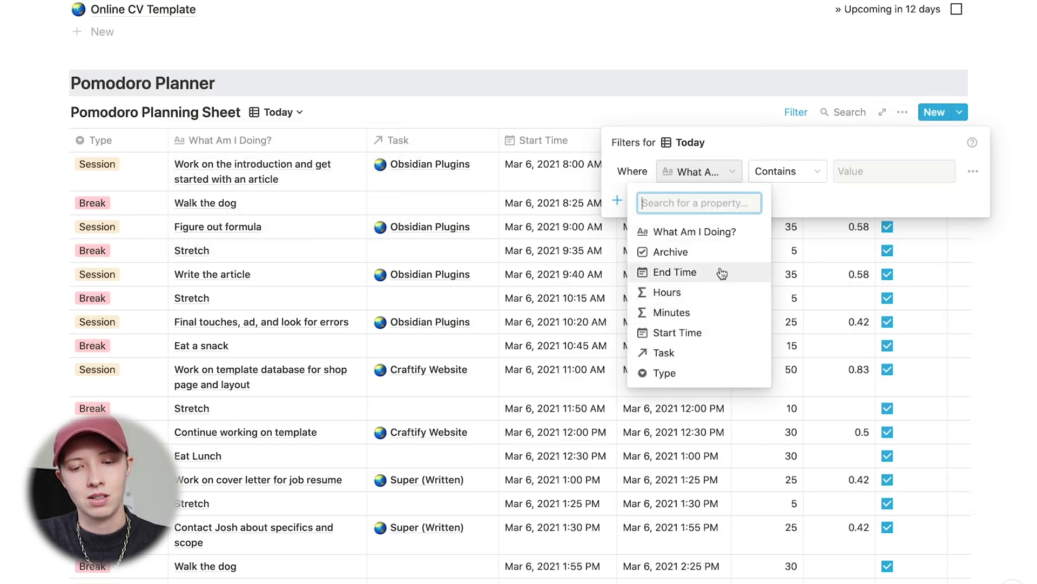
pyautogui.click(697, 252)
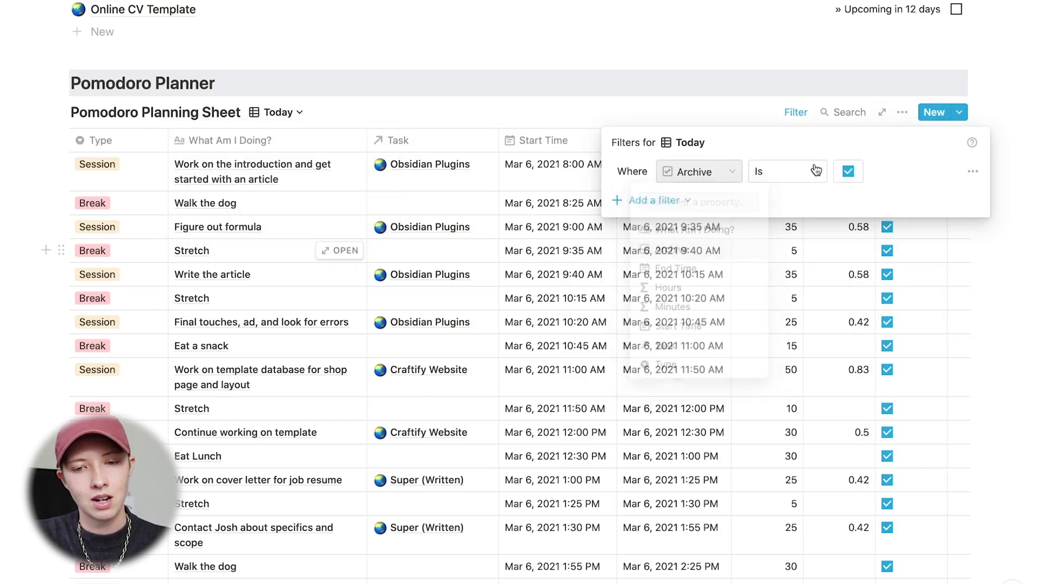
pyautogui.click(577, 105)
# Add a blank entry to the Today table of the Pomodoro Planning Sheet and return to the beginning of the page.
pyautogui.scroll(3, 482, 121)
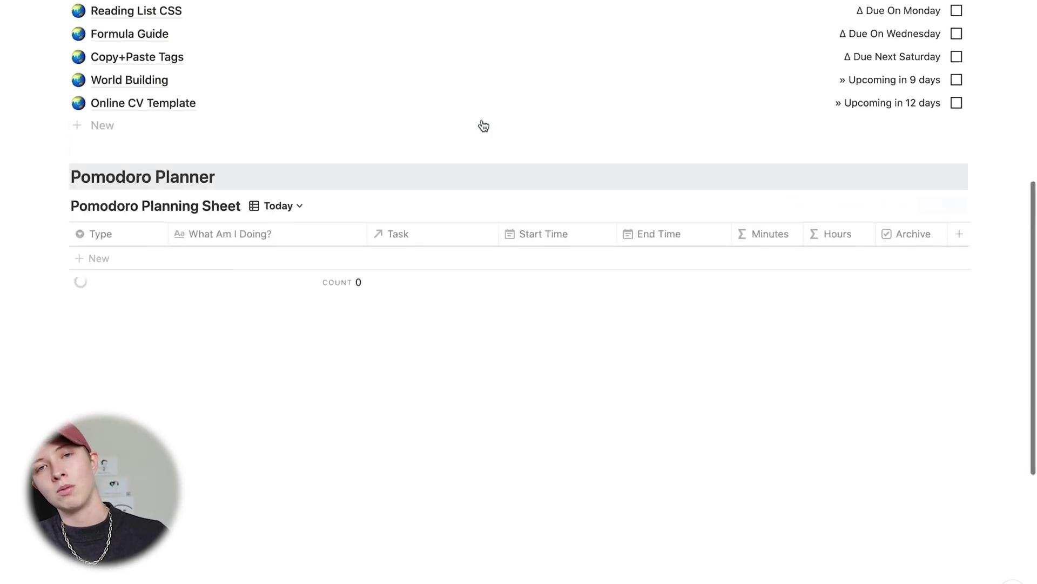
pyautogui.click(243, 256)
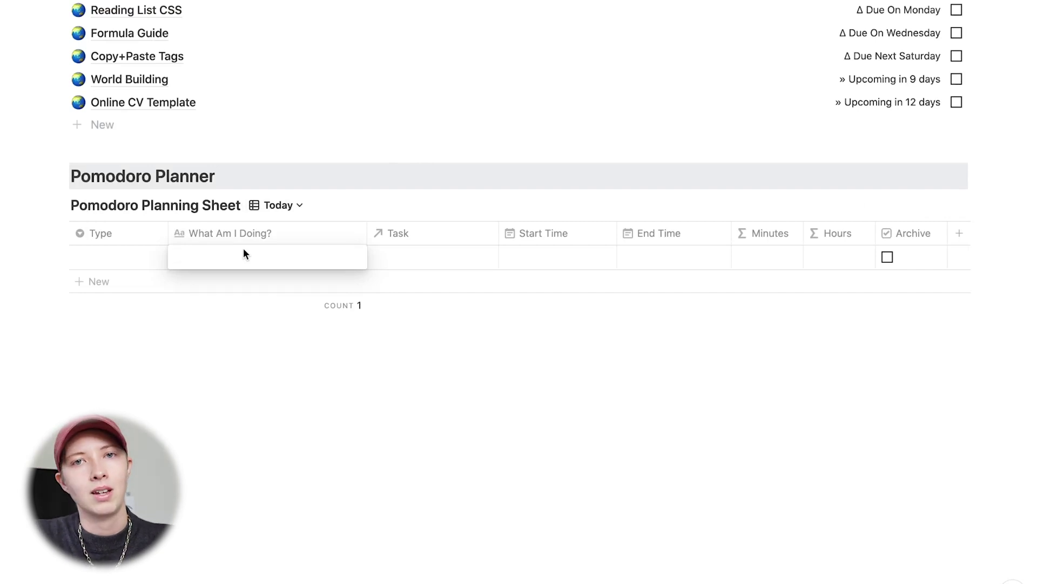
pyautogui.scroll(7, 244, 248)
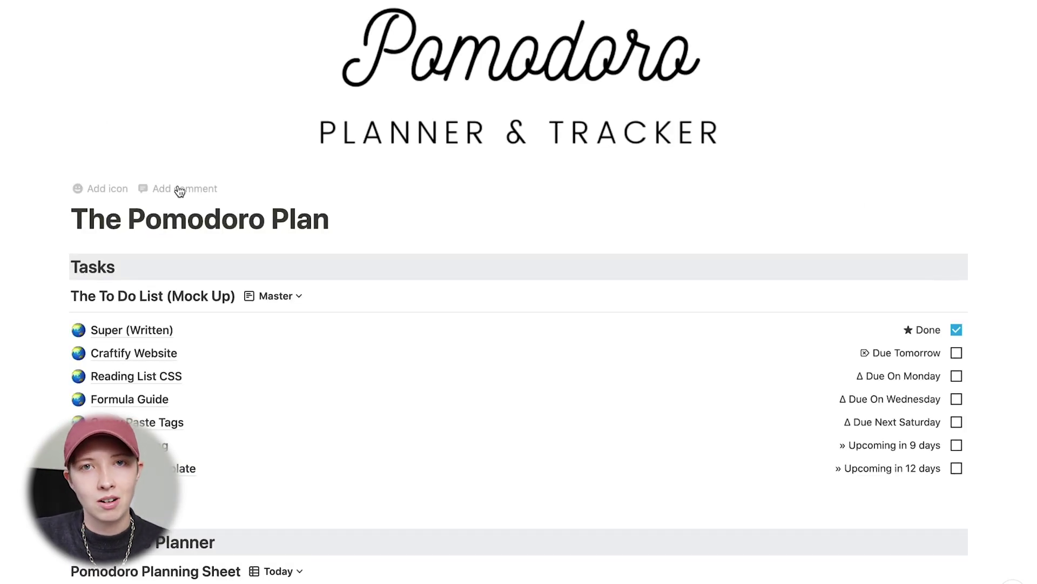